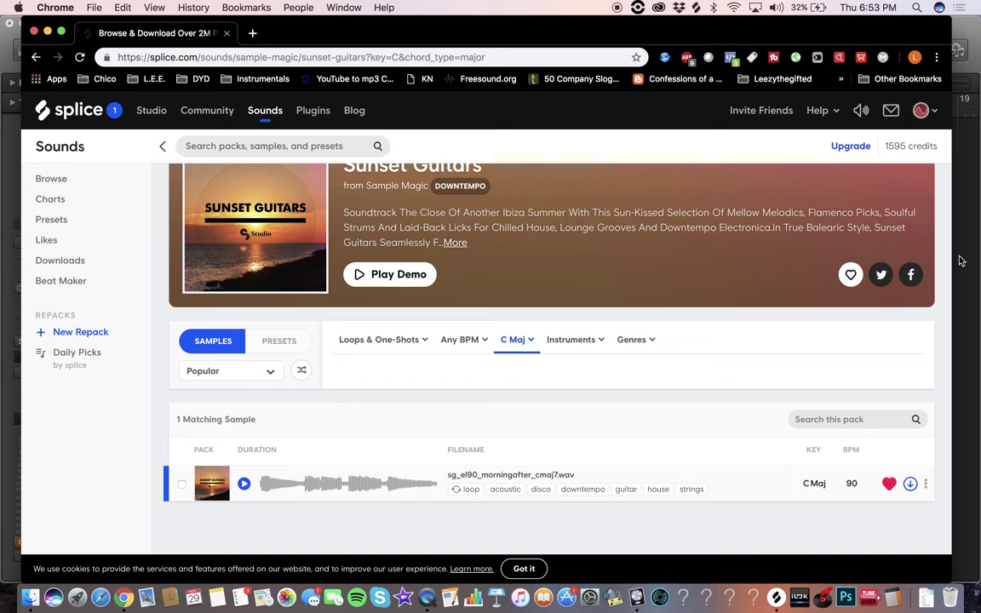
Switch to Splice in front of the Logic project and go back to the main view to browse the Recently Added samples
left_click(971, 54)
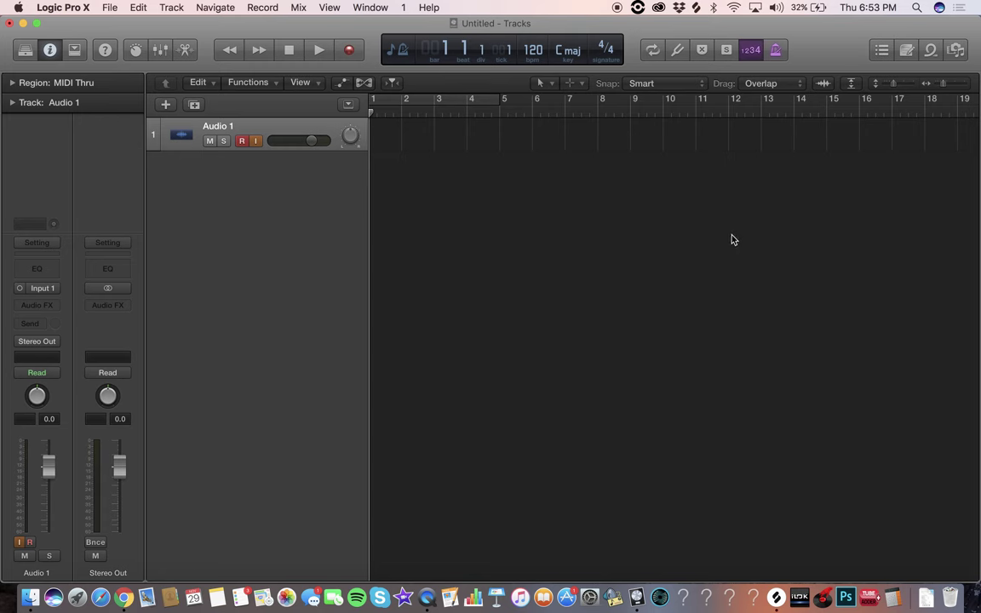
left_click(776, 598)
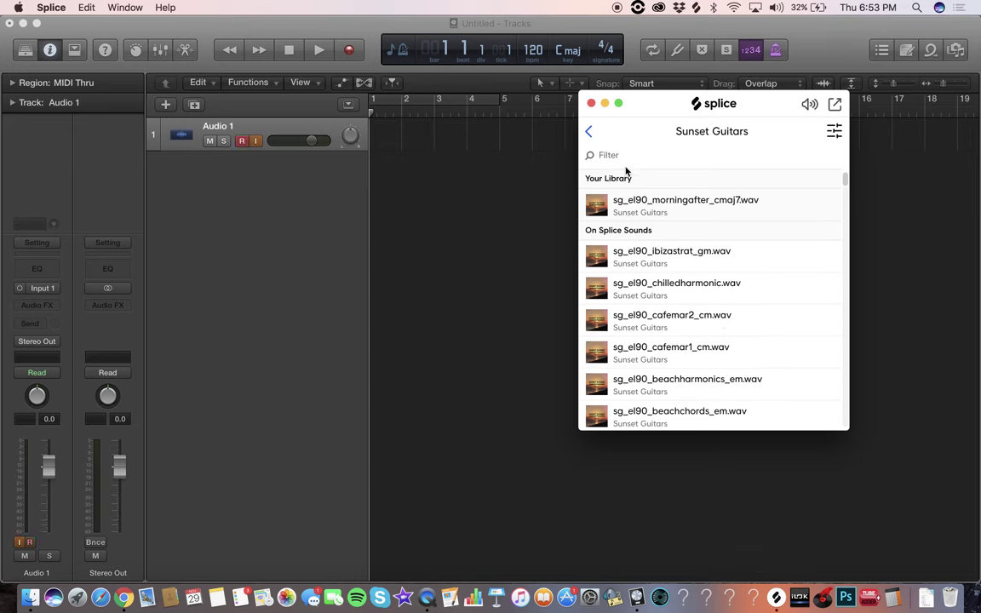
left_click(586, 131)
scroll(707, 349, "down", 1)
scroll(706, 349, "down", 15)
scroll(706, 347, "up", 18)
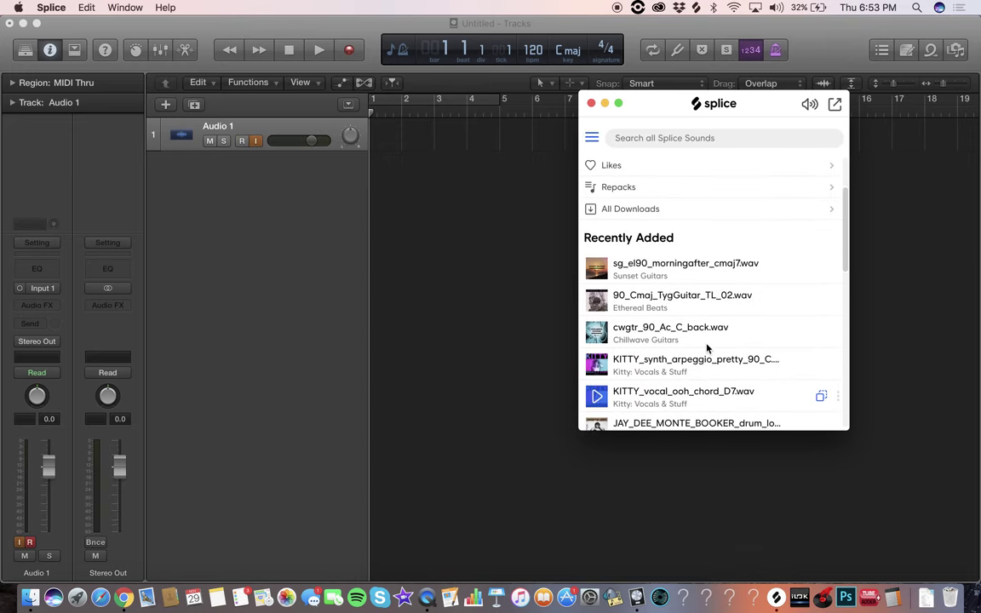
Preview sg_el90_morningafter_cmaj7.wav and place it at bar 1 on a new track in the Logic project
left_click(596, 270)
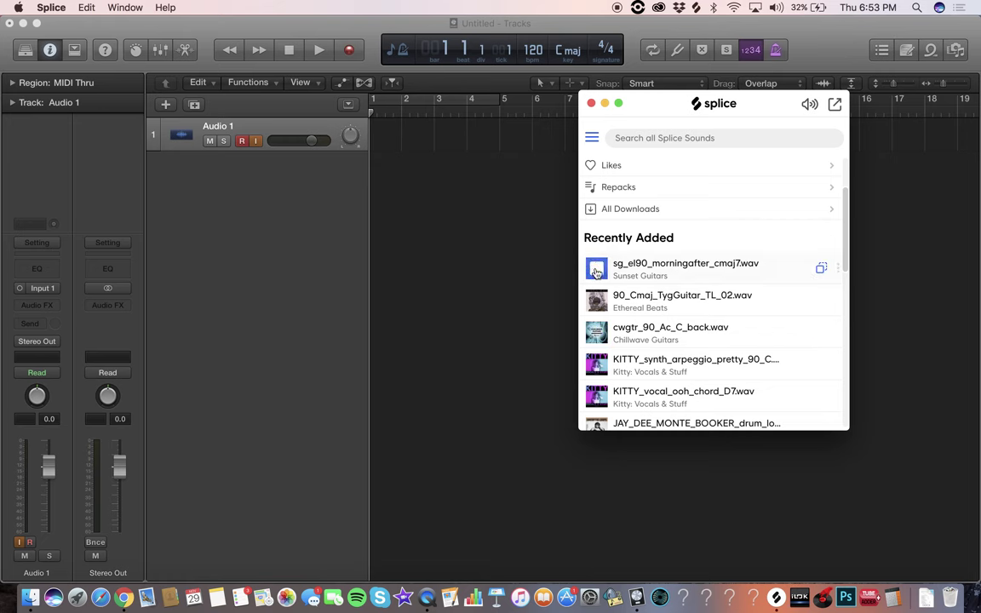
left_click(597, 273)
left_click_drag(665, 272, 382, 242)
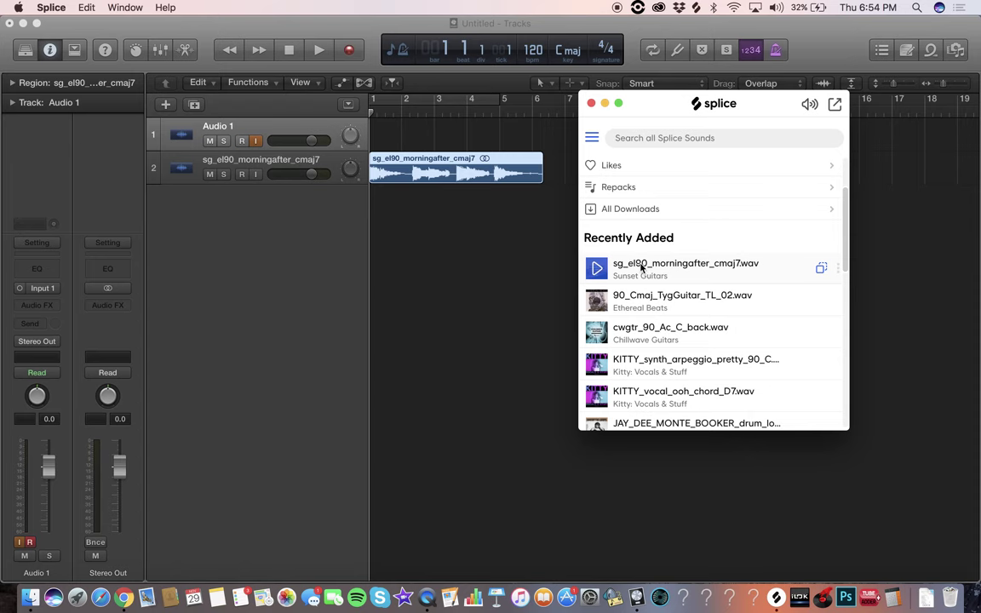
Return to Logic Pro X and set the project tempo to 90 bpm
left_click(514, 234)
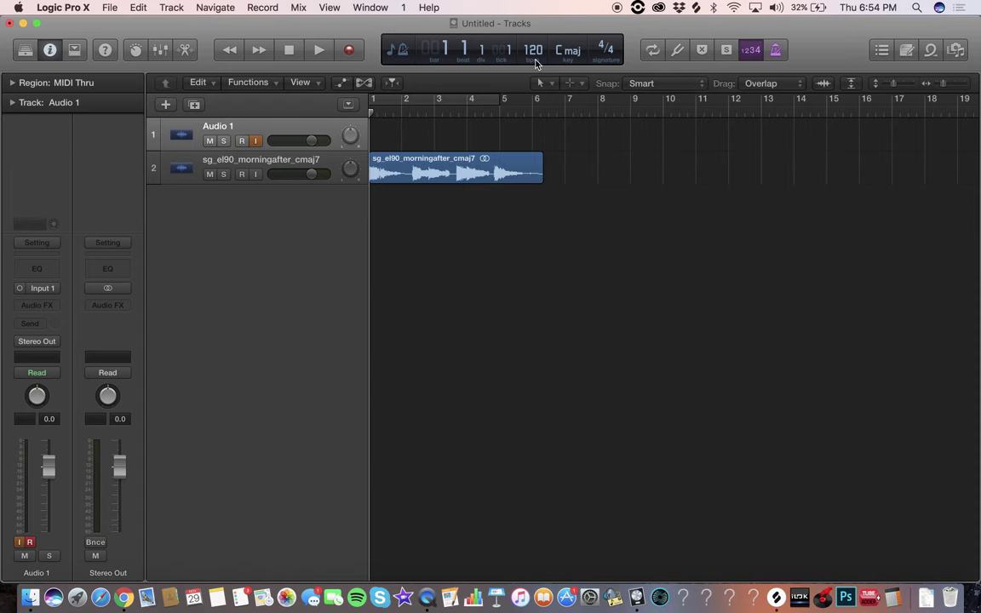
type("90")
key("Return")
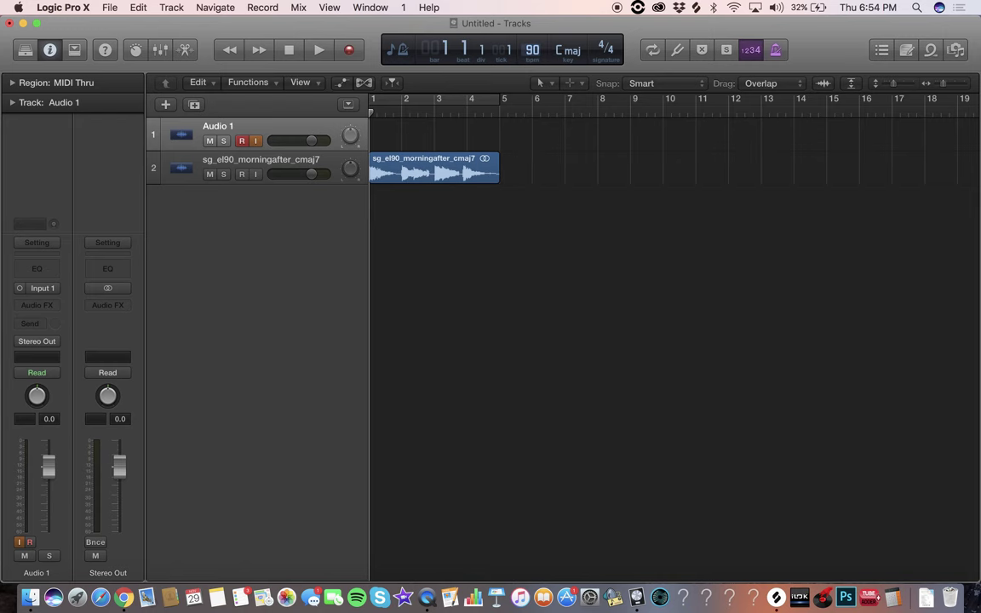
Enable the cycle range over bars 1 to 4 and delete the empty Audio 1 track
left_click(471, 99)
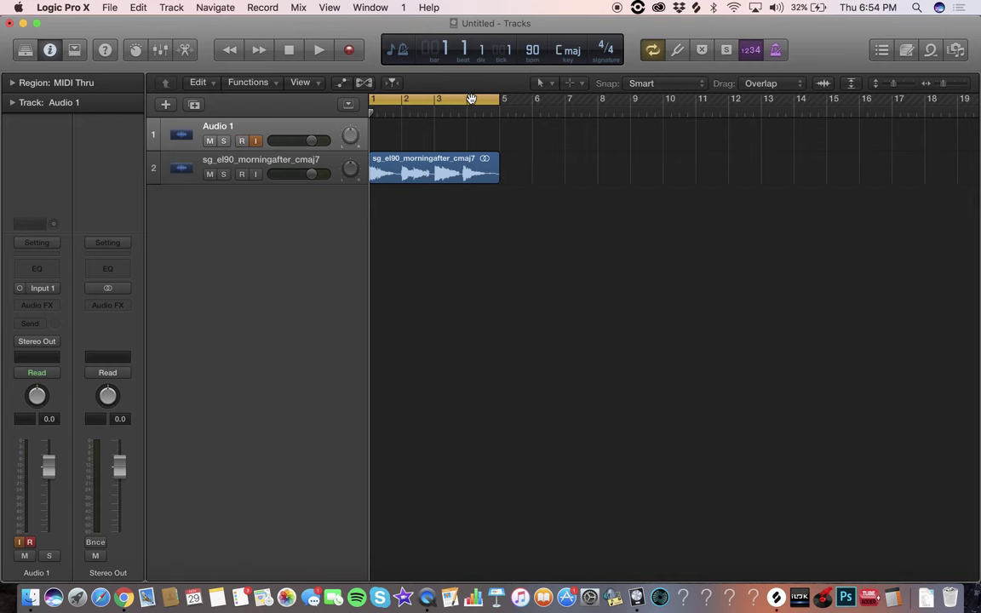
key("super+BackSpace")
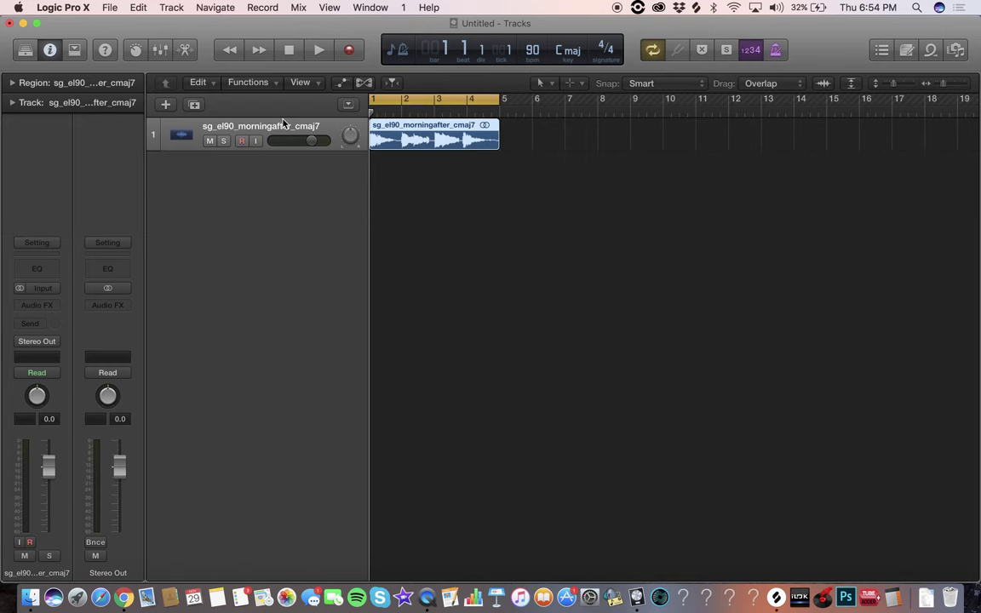
Create one software instrument track with Ultrabeat (Drum Synth) as its instrument
left_click(165, 104)
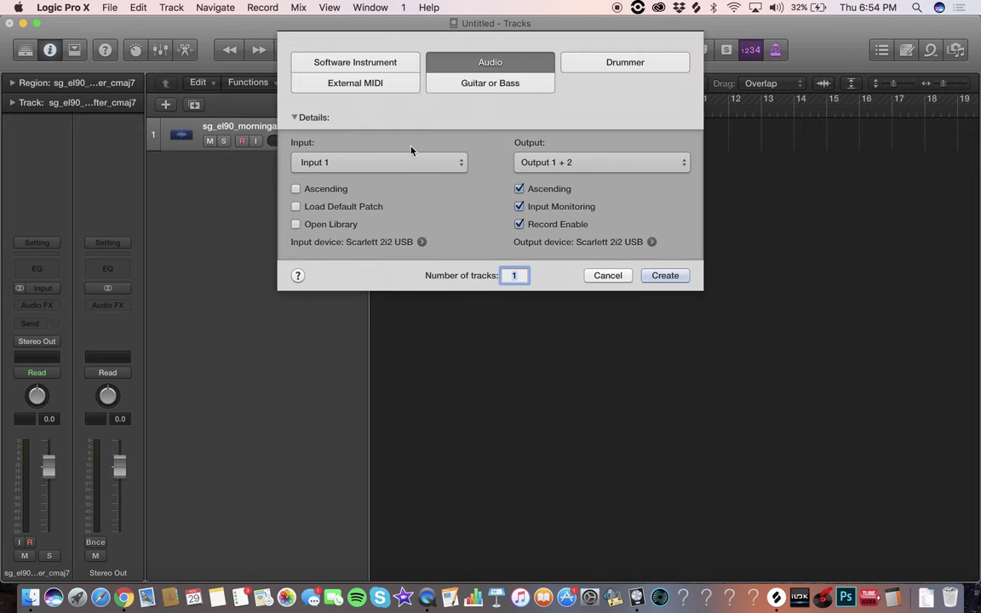
left_click(358, 62)
left_click(376, 160)
mouse_move(411, 379)
mouse_move(398, 457)
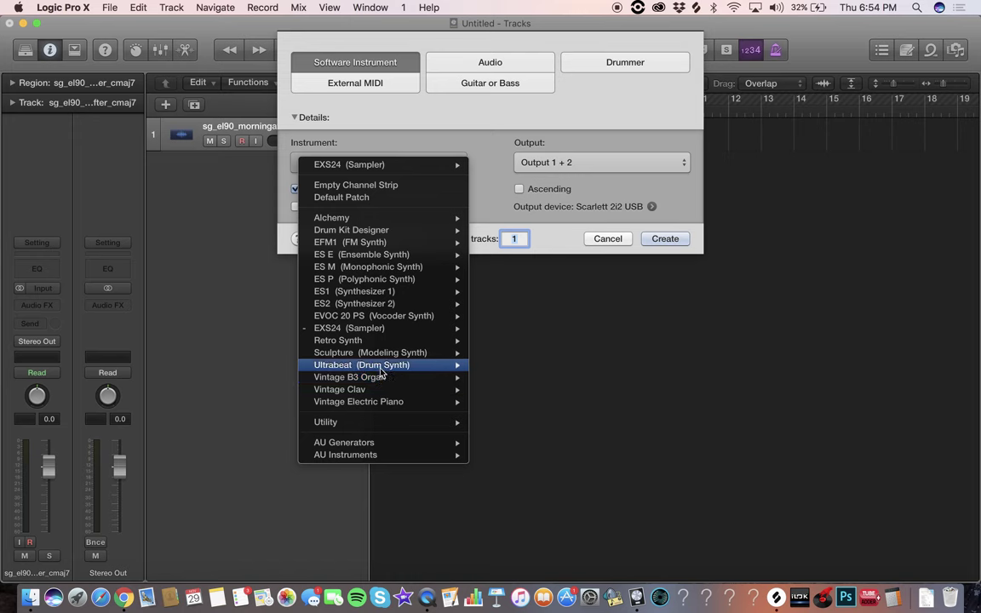
left_click(499, 368)
left_click(663, 239)
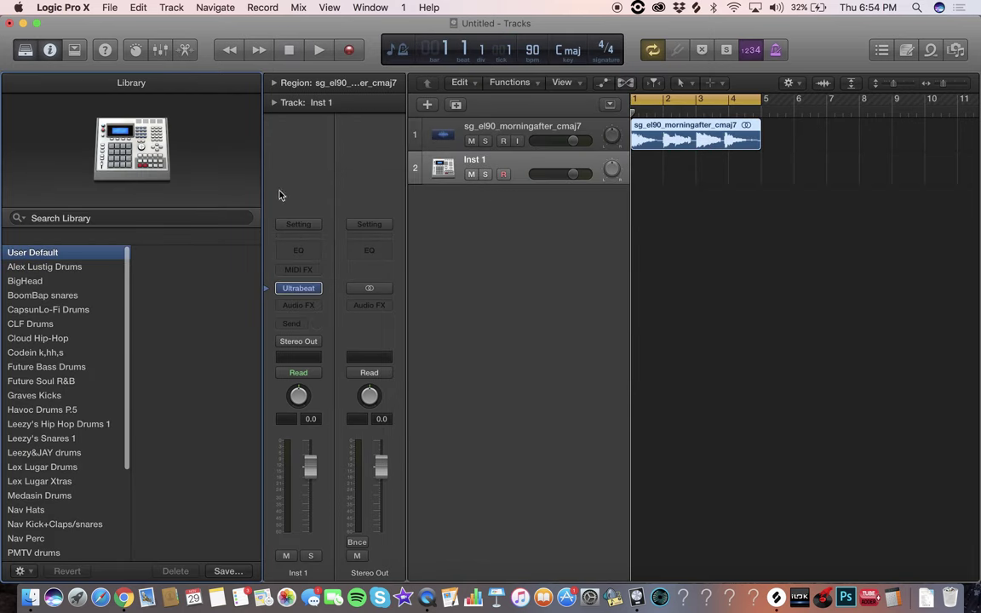
Lower the volume of the sg_el90_morningafter_cmaj7 track while the cycled loop plays
left_click(509, 166)
left_click(781, 51)
key("space")
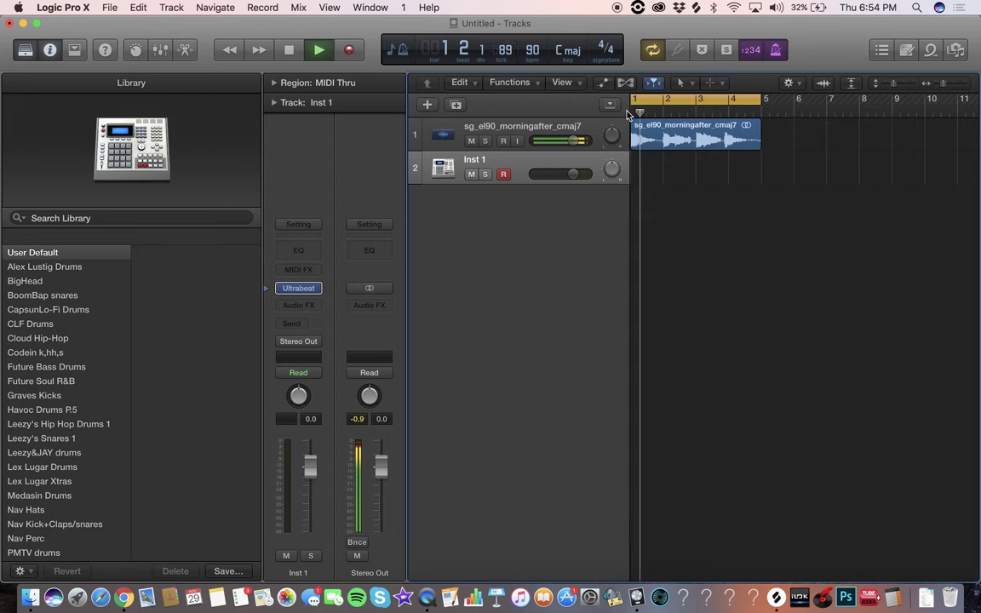
left_click_drag(573, 140, 538, 142)
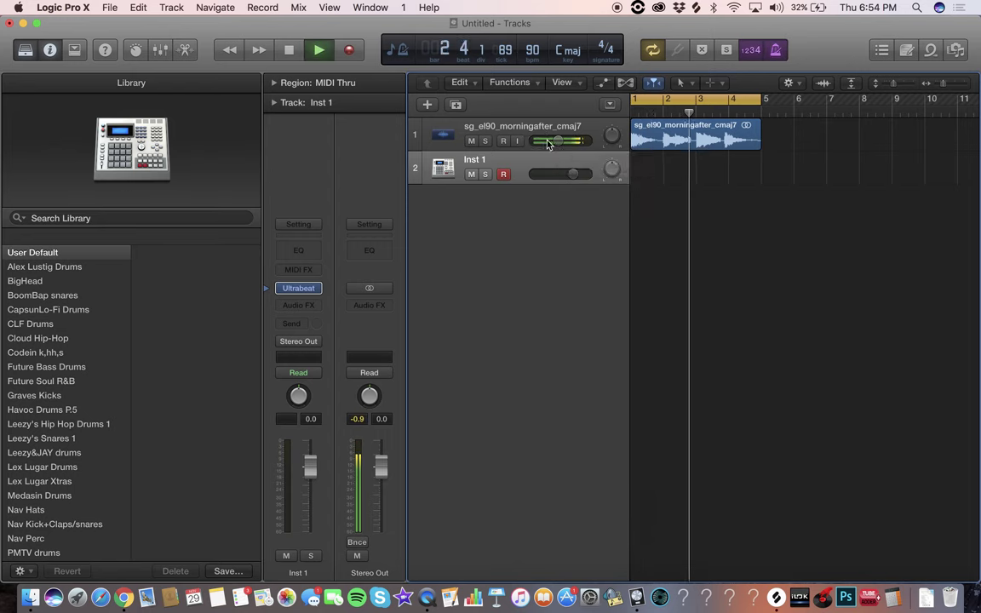
left_click_drag(538, 142, 526, 143)
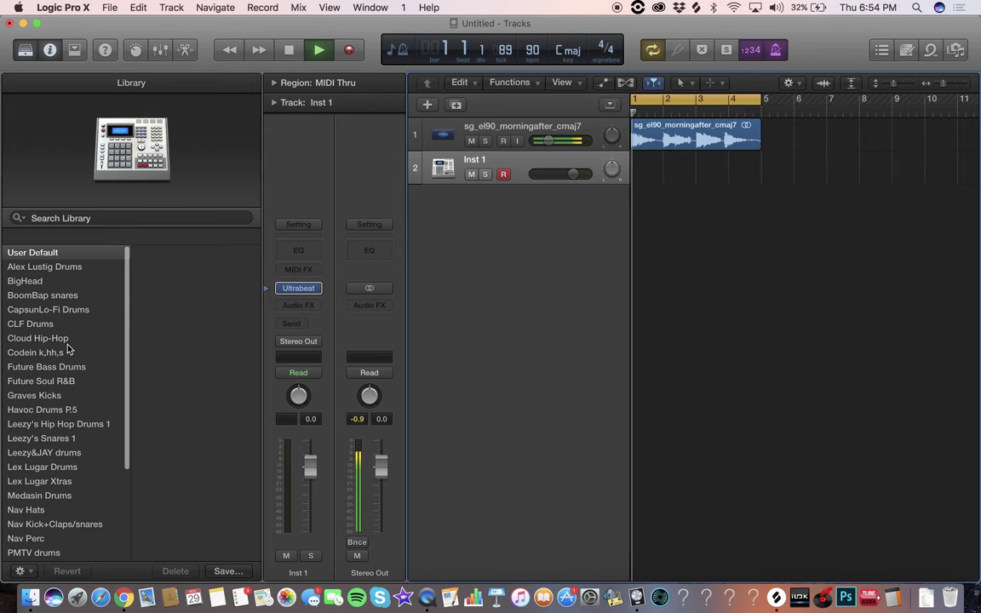
key("space")
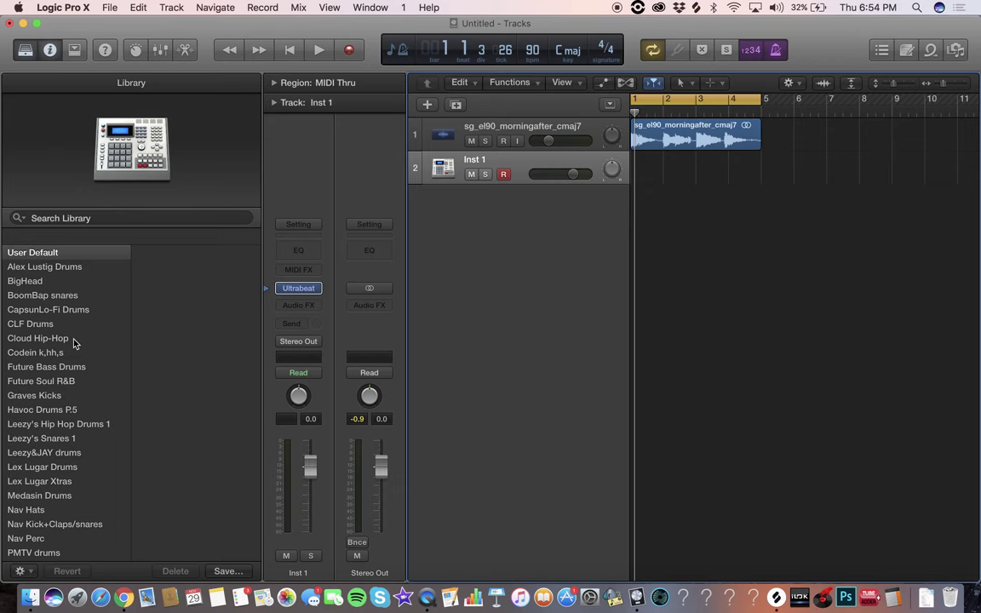
Play the loop while looking through the Ultrabeat drum presets, and hide the Library
key("space")
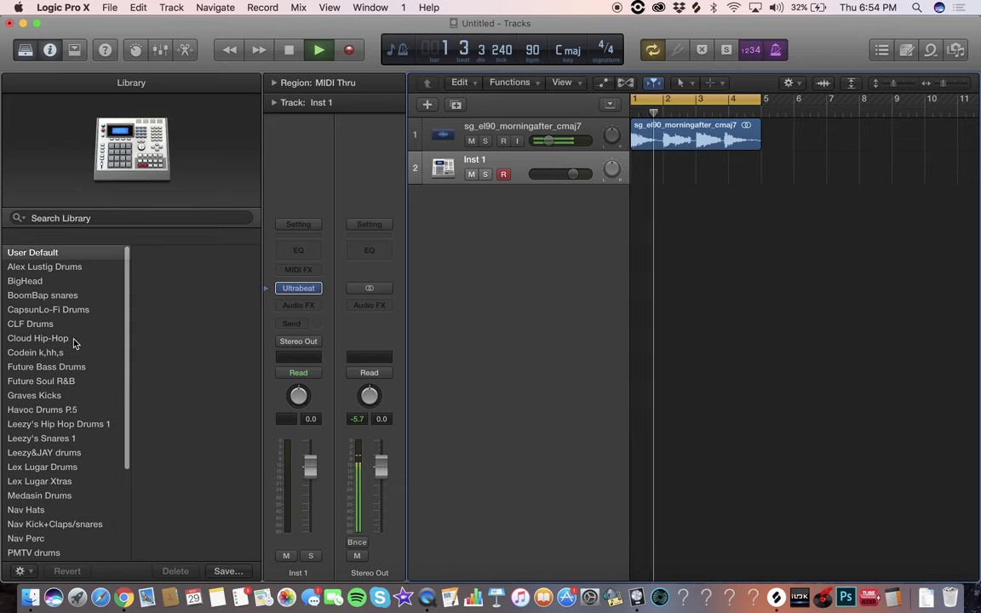
scroll(74, 343, "down", 3)
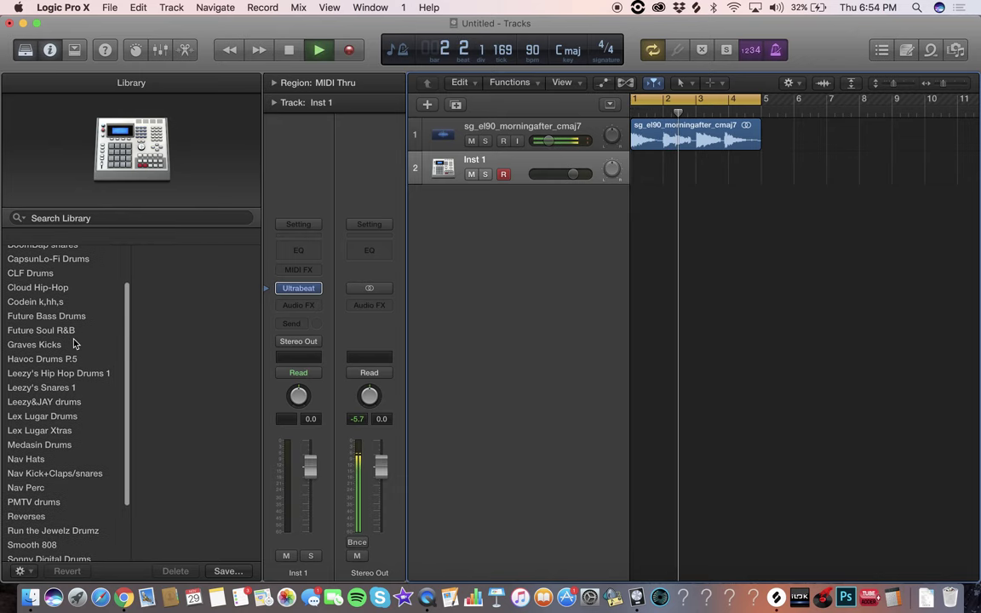
key("space")
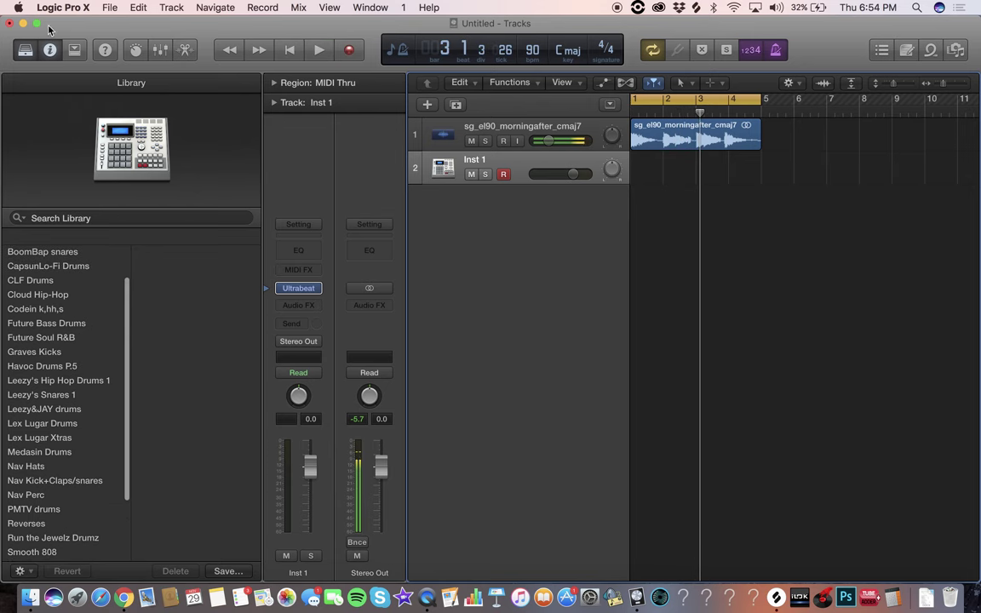
left_click(25, 49)
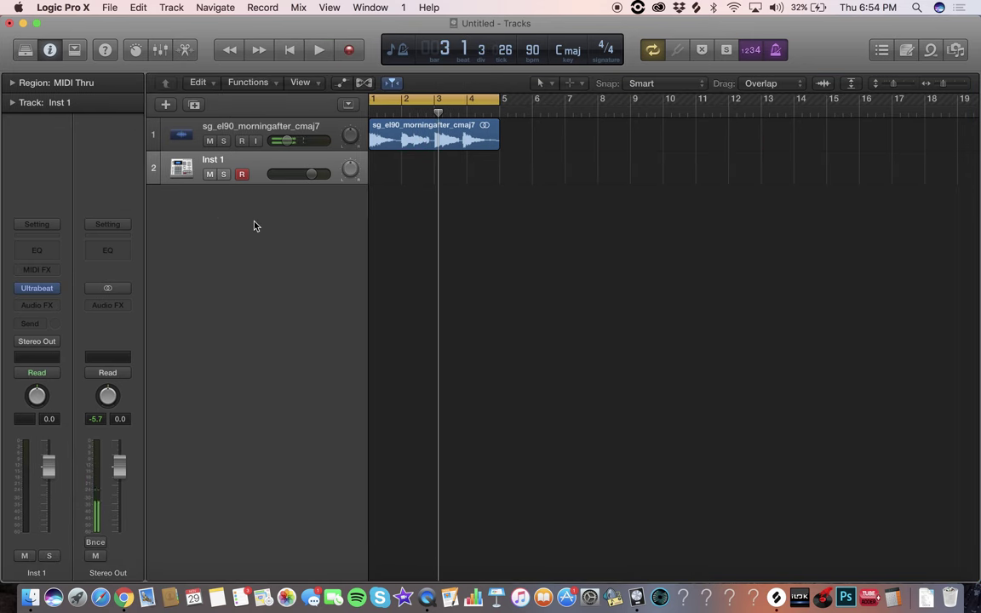
mouse_move(37, 289)
left_click(37, 289)
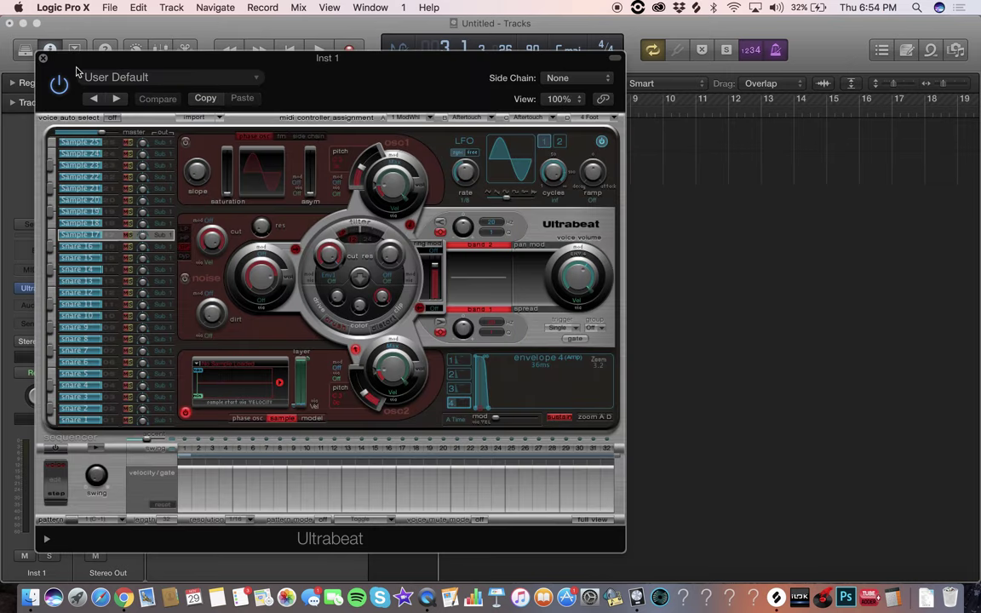
left_click(42, 58)
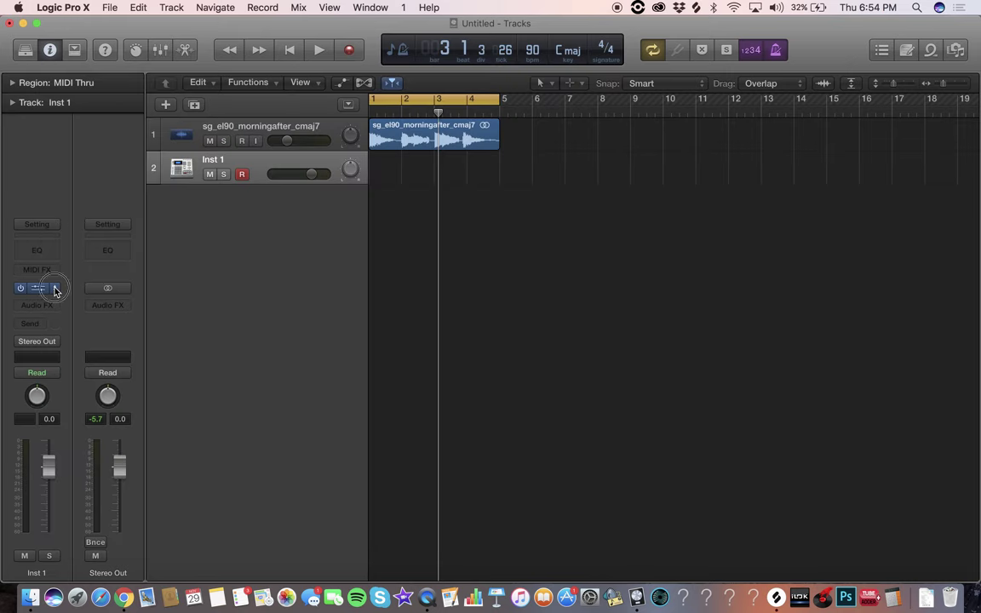
left_click(54, 290)
left_click(64, 258)
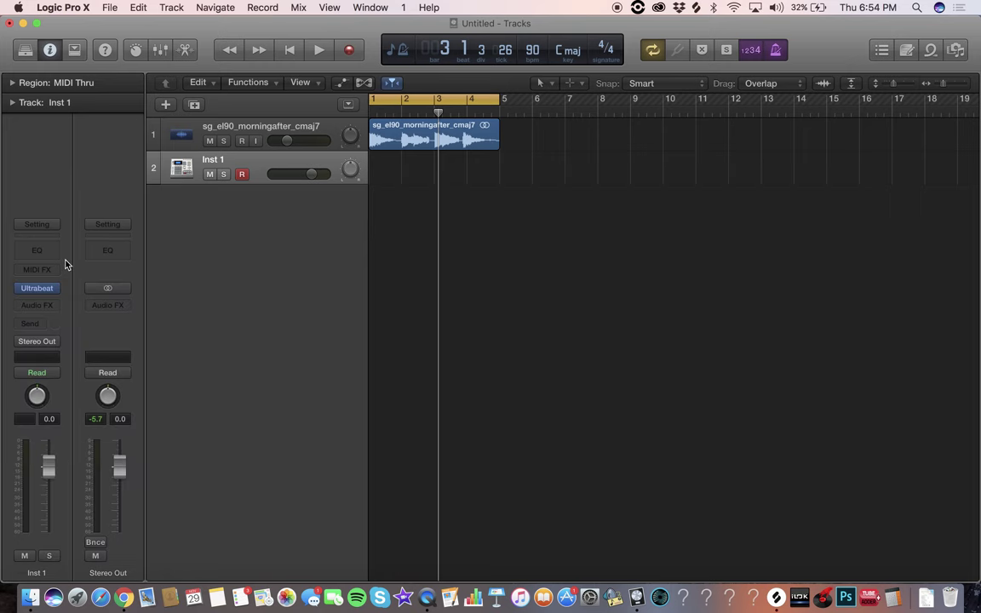
left_click(21, 290)
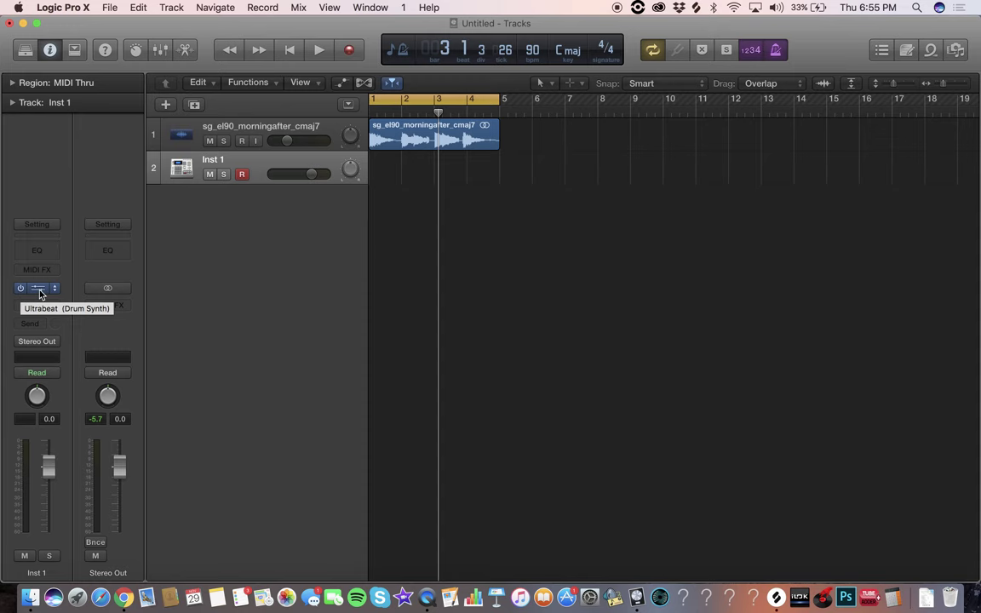
Load the Cloud Hip-Hop preset into Ultrabeat and lower its track's volume to -18.0 dB during playback
left_click(38, 291)
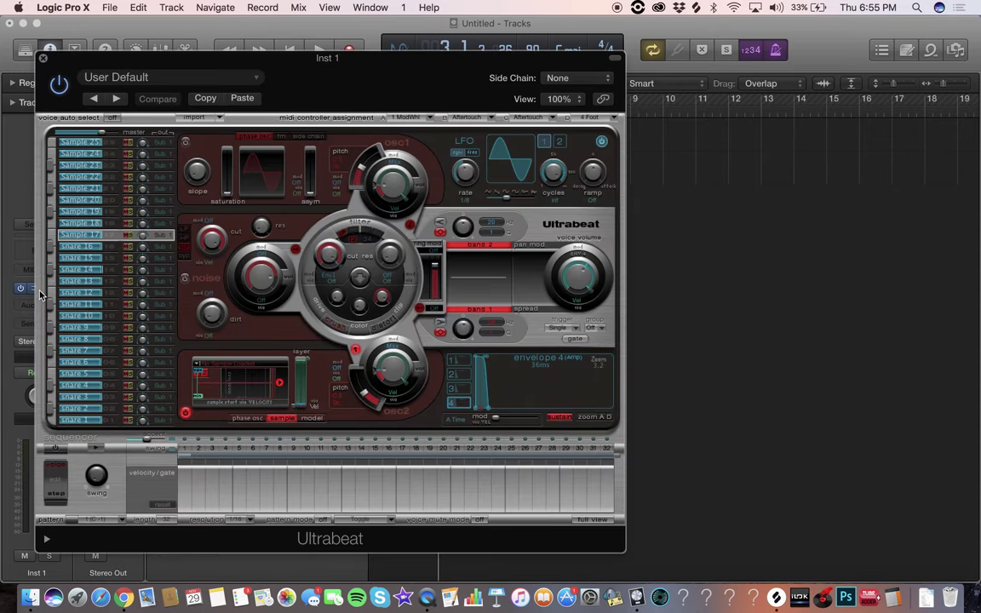
left_click(153, 77)
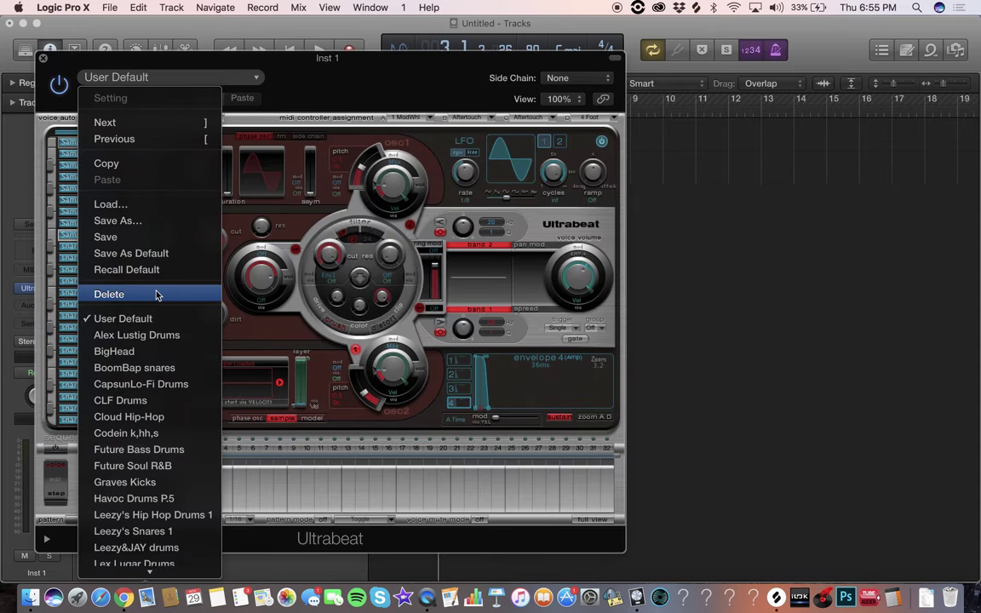
scroll(158, 294, "down", 4)
scroll(158, 294, "down", 5)
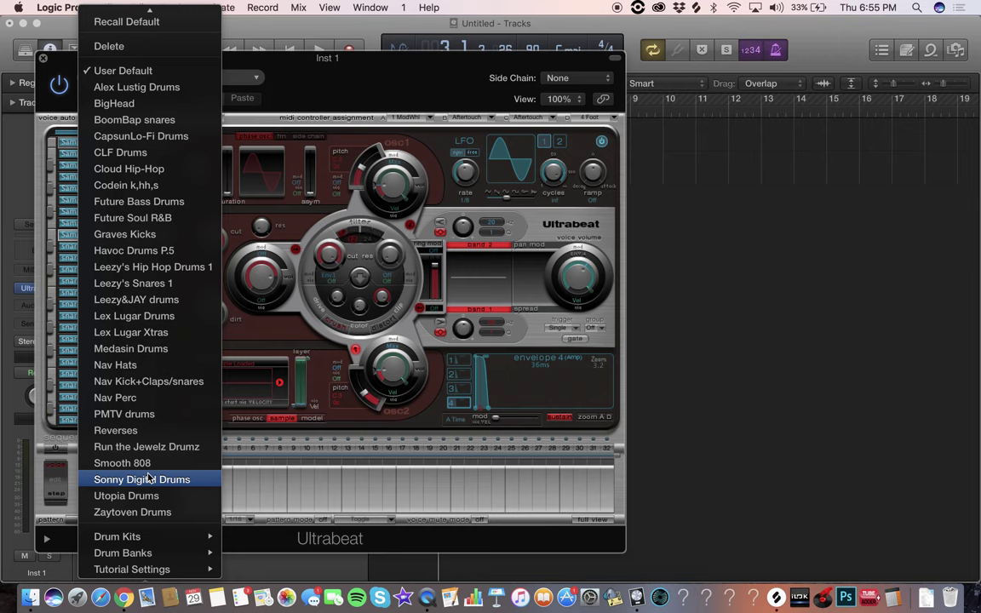
left_click(137, 172)
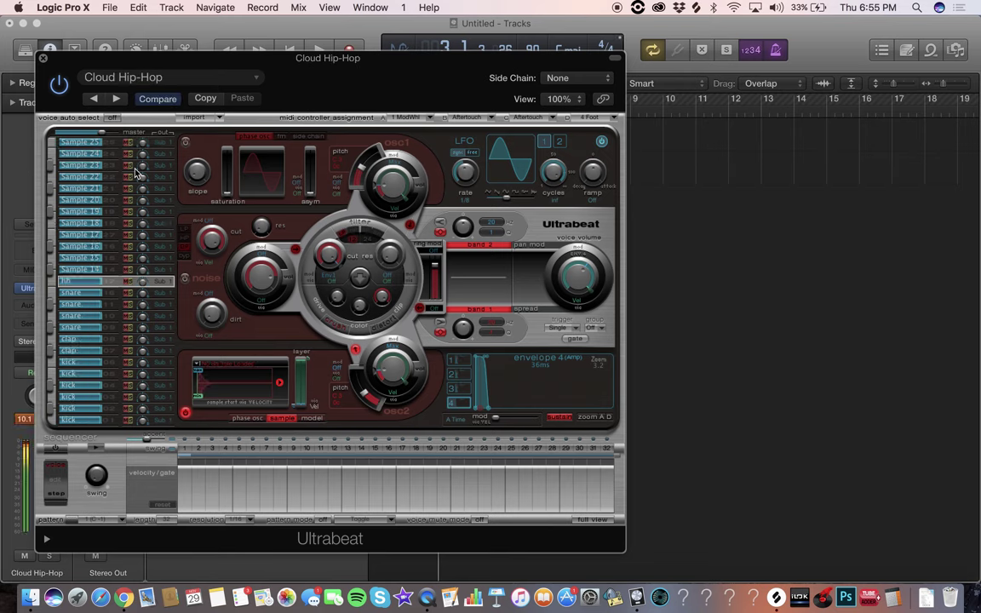
key("space")
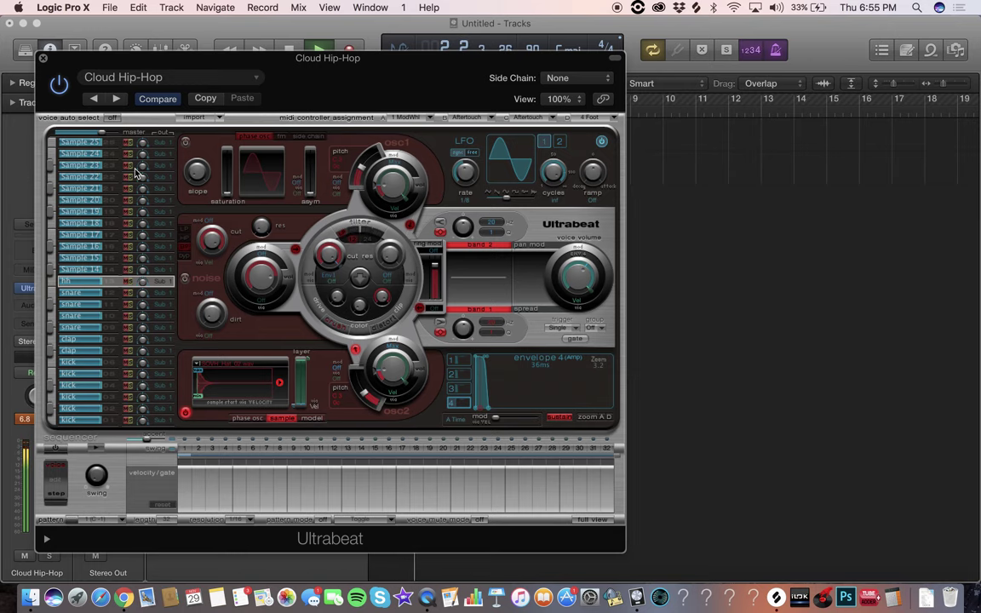
left_click(43, 61)
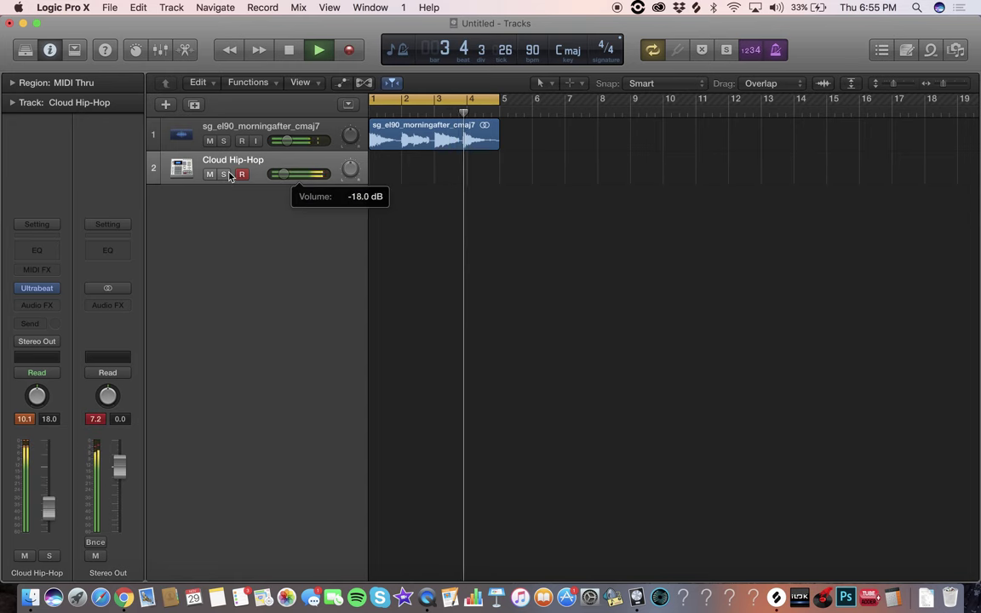
Record a snare pattern with one hit per bar over bars 1 to 4 on the Cloud Hip-Hop track and play it back
key("r")
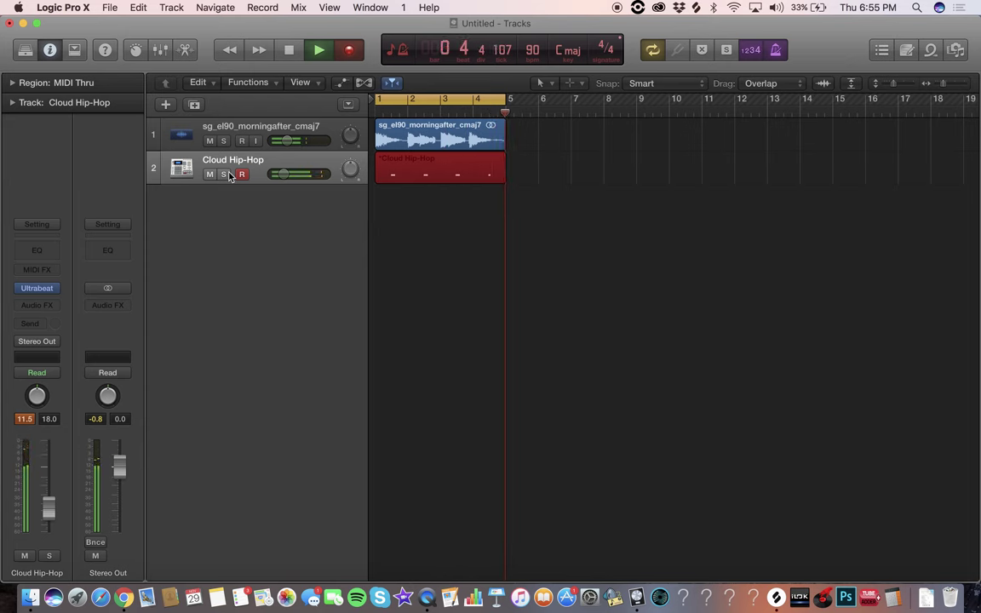
key("space")
key("space")
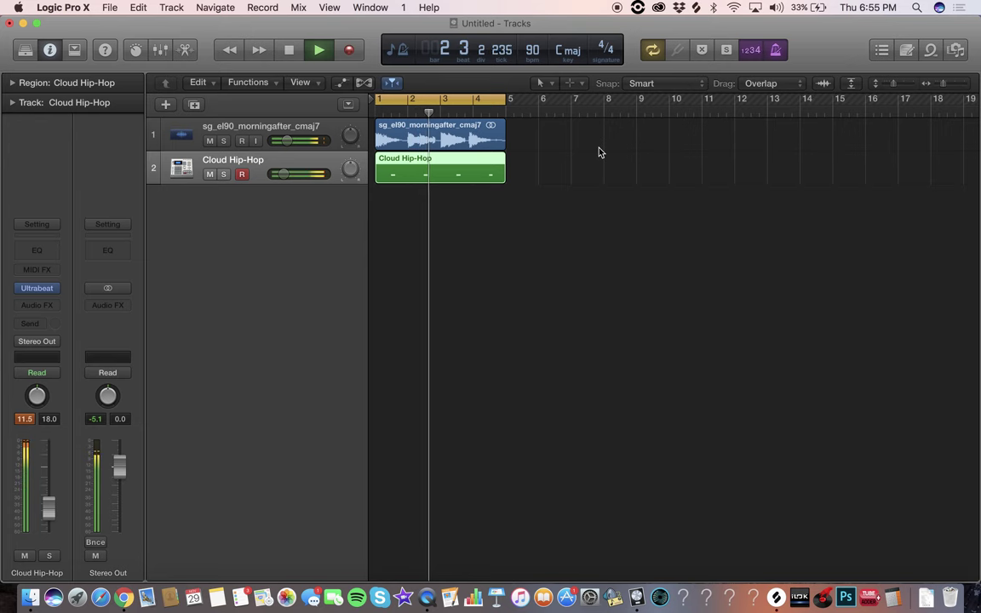
key("space")
Rename the Cloud Hip-Hop track as snare and add a new track below it with duplicate settings
double_click(259, 159)
type("sna")
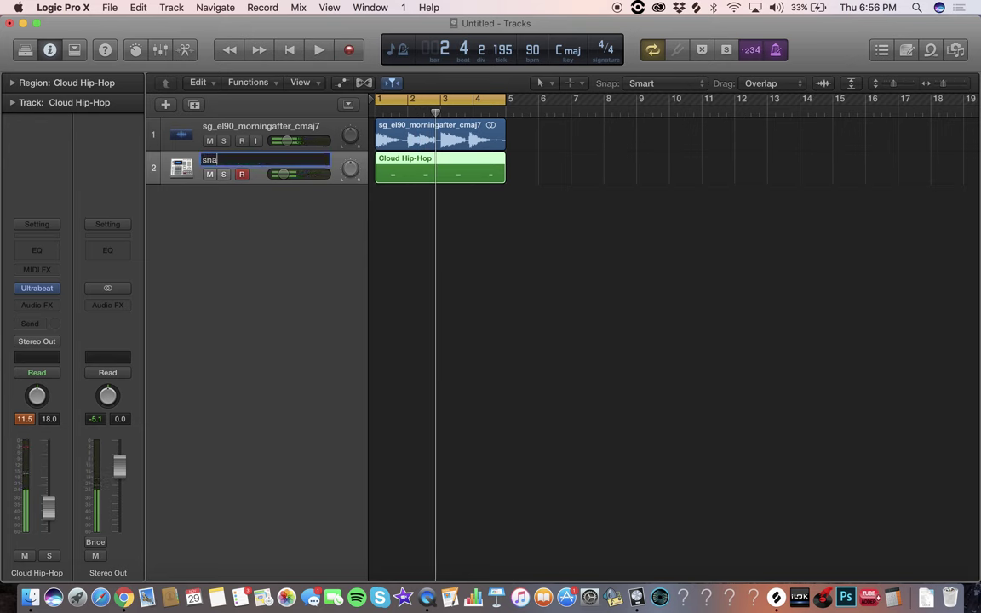
type("re")
key("Return")
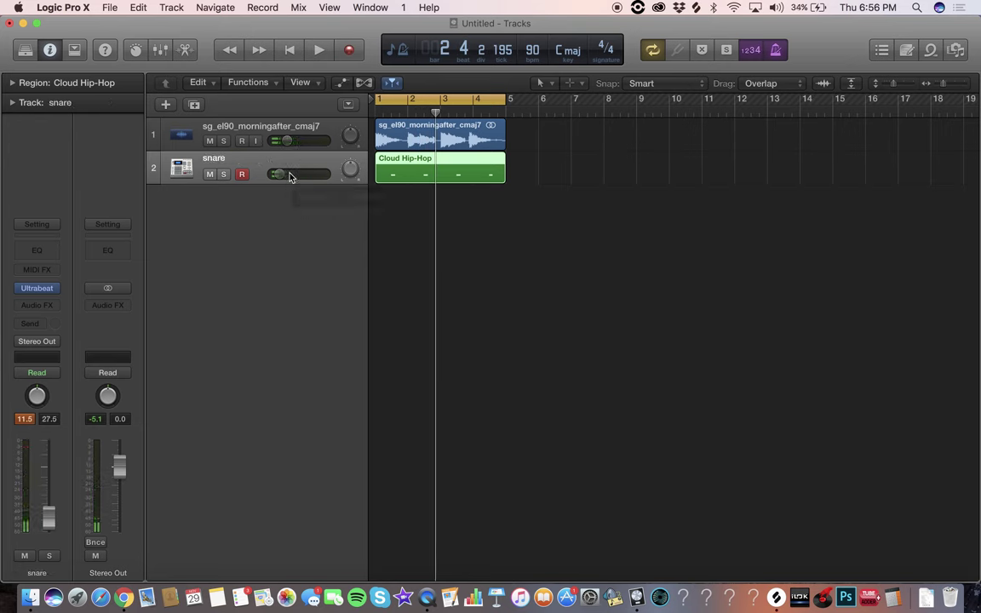
key("super+d")
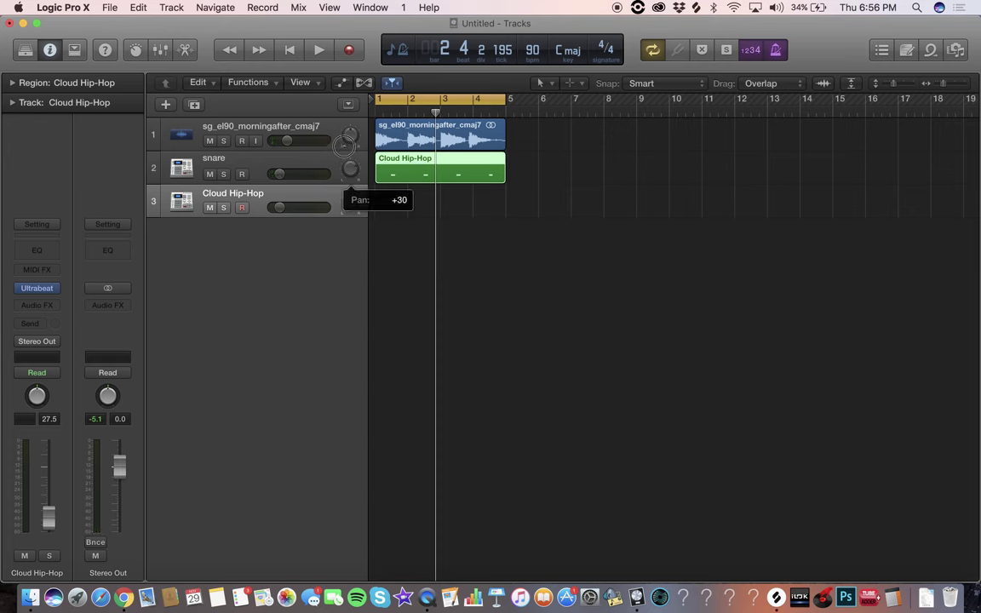
Set track 3's volume to -15.6 dB and record a hi-hat pattern on it over bars 1 to 4 during playback
left_click_drag(279, 205, 277, 174)
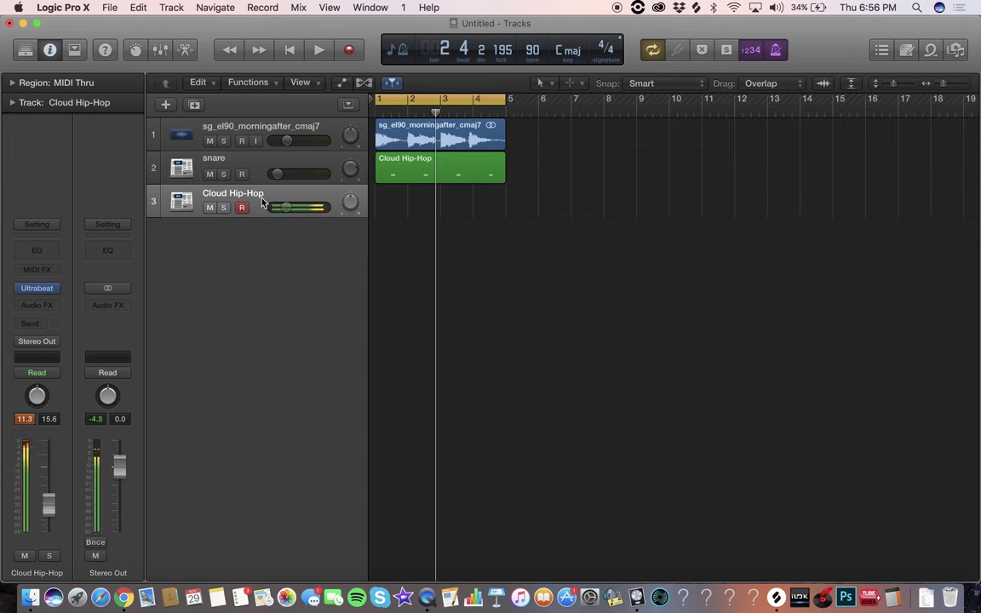
key("space")
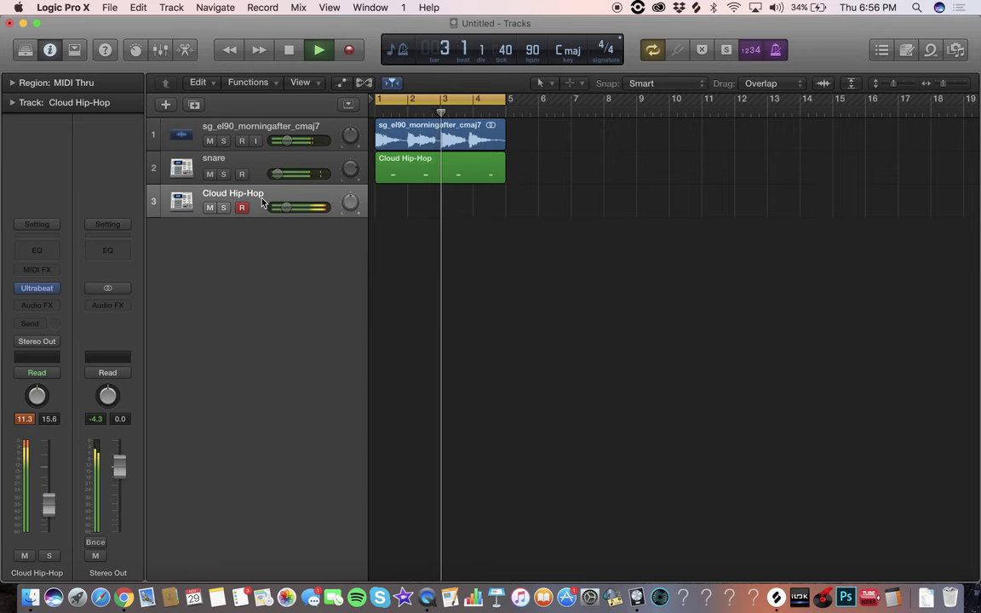
key("r")
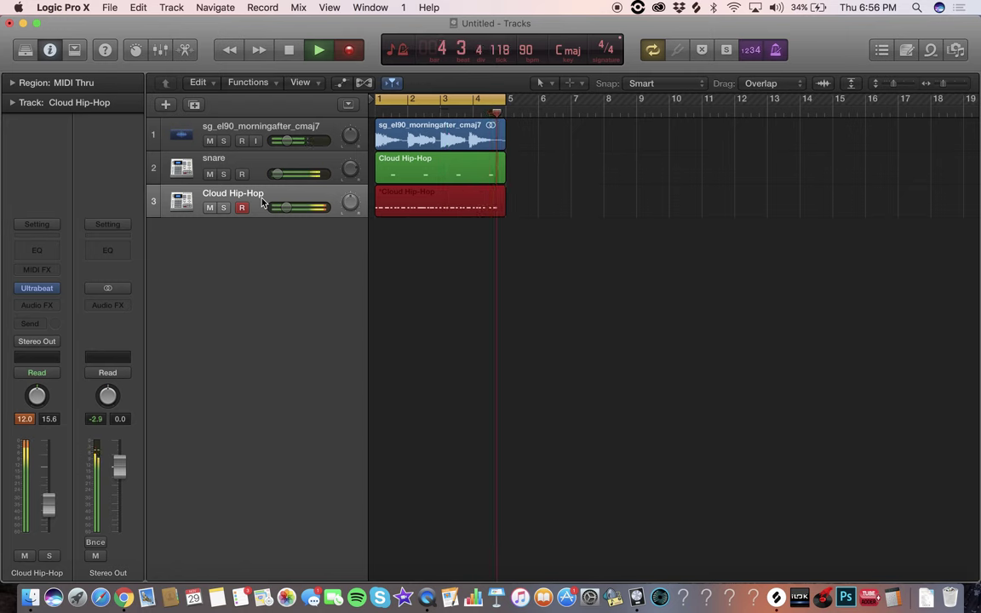
key("space")
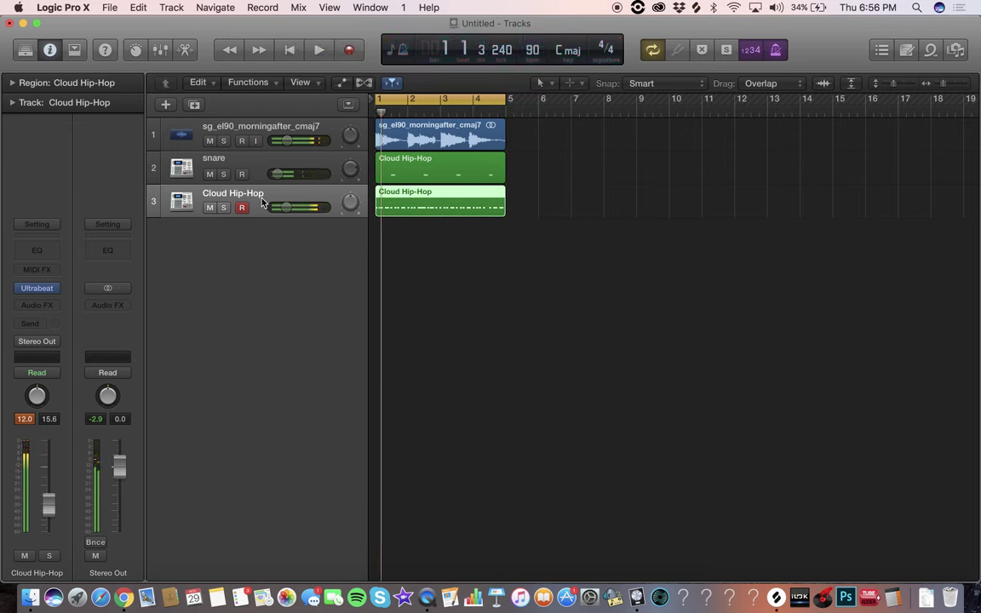
Play the hi-hat recording back, lower its track volume to -23.5 dB and rename the track as hh
key("space")
double_click(233, 193)
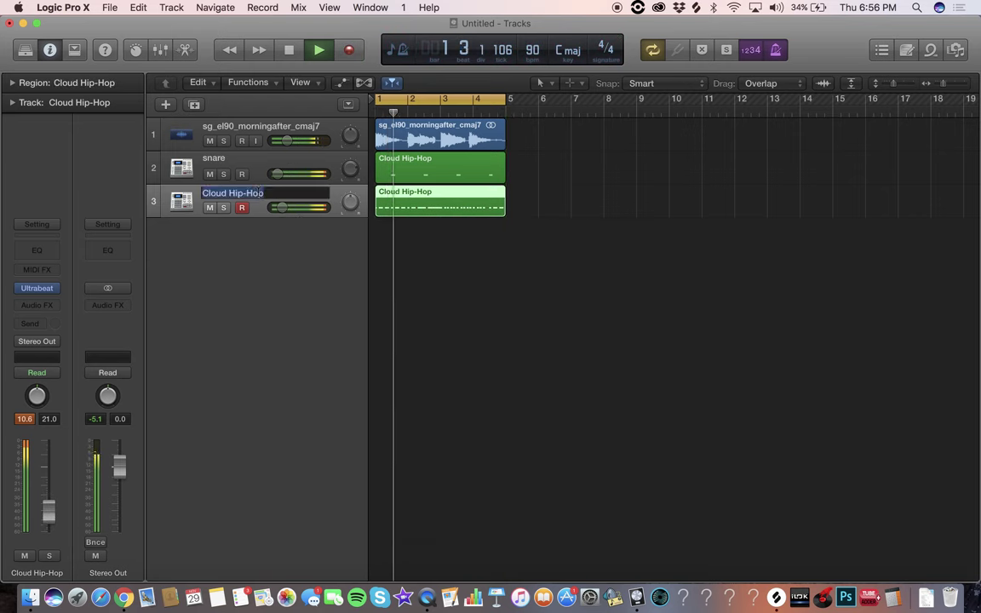
type("hh")
key("Return")
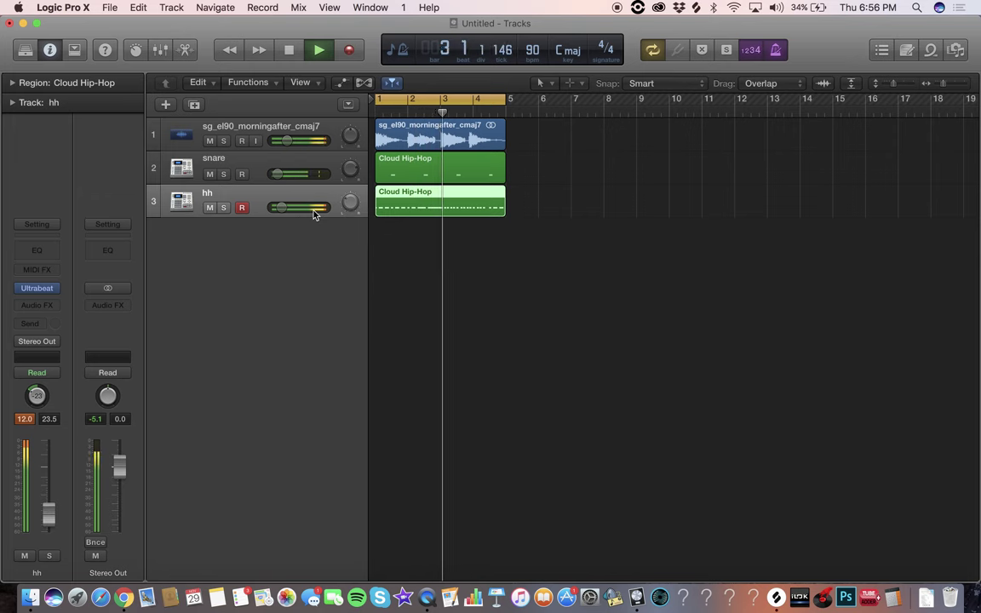
Pan the hh track to -18, listening to it within the loop
left_click_drag(349, 203, 346, 175)
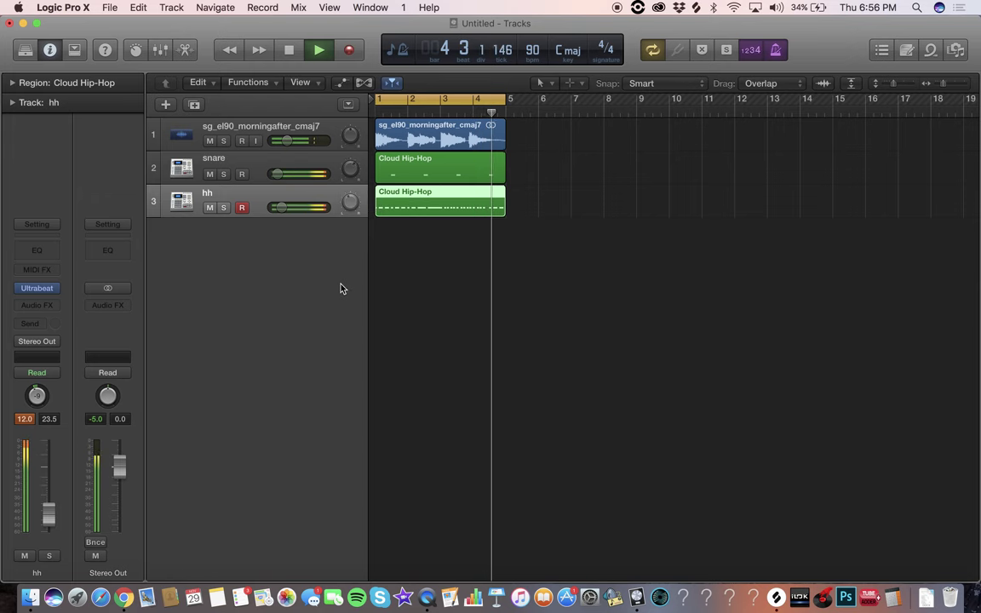
key("space")
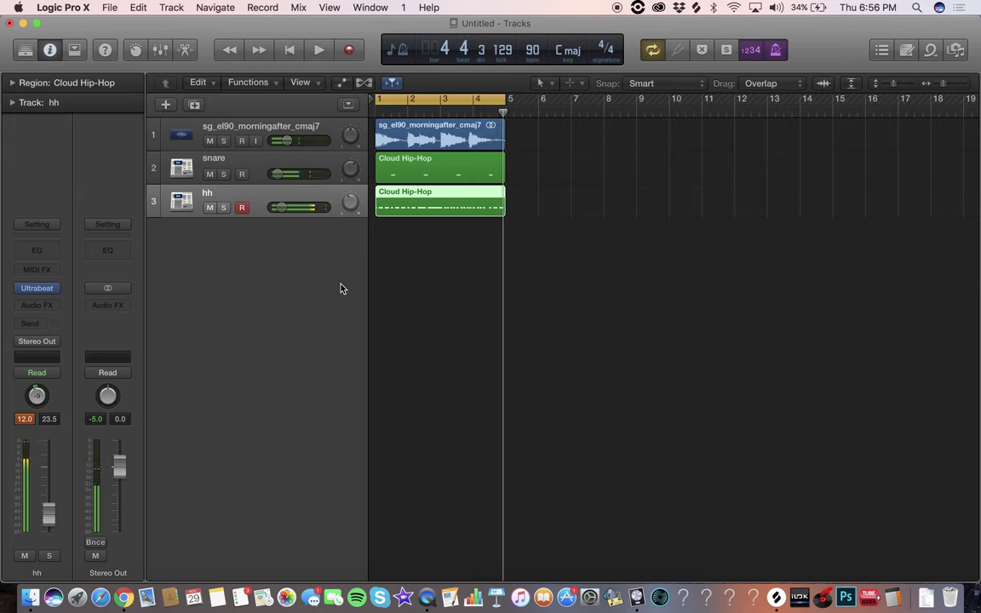
left_click_drag(348, 205, 347, 172)
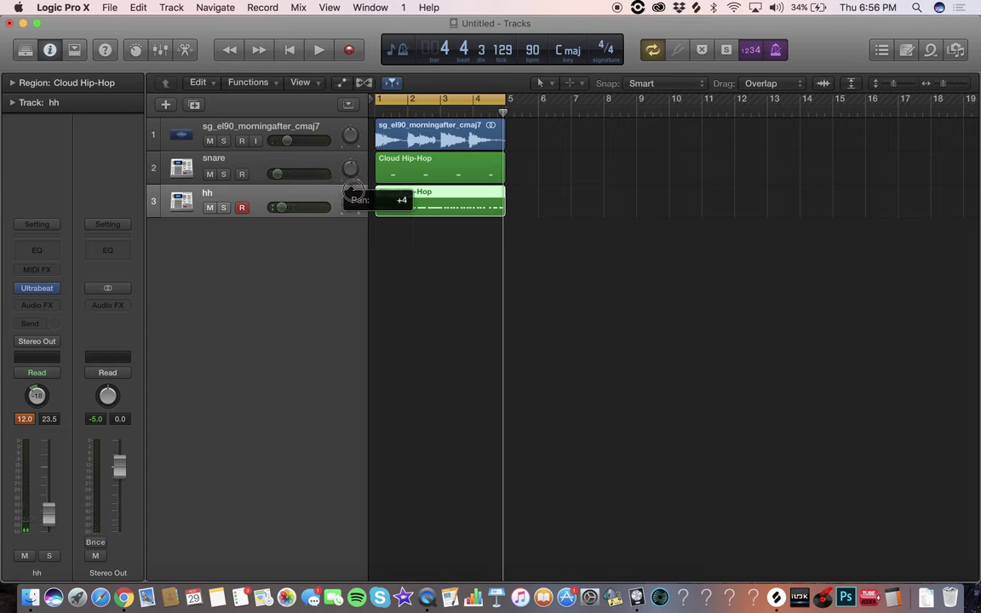
Solo the snare track, switch off the metronome and raise the snare's volume while checking it in playback
left_click(224, 176)
key("space")
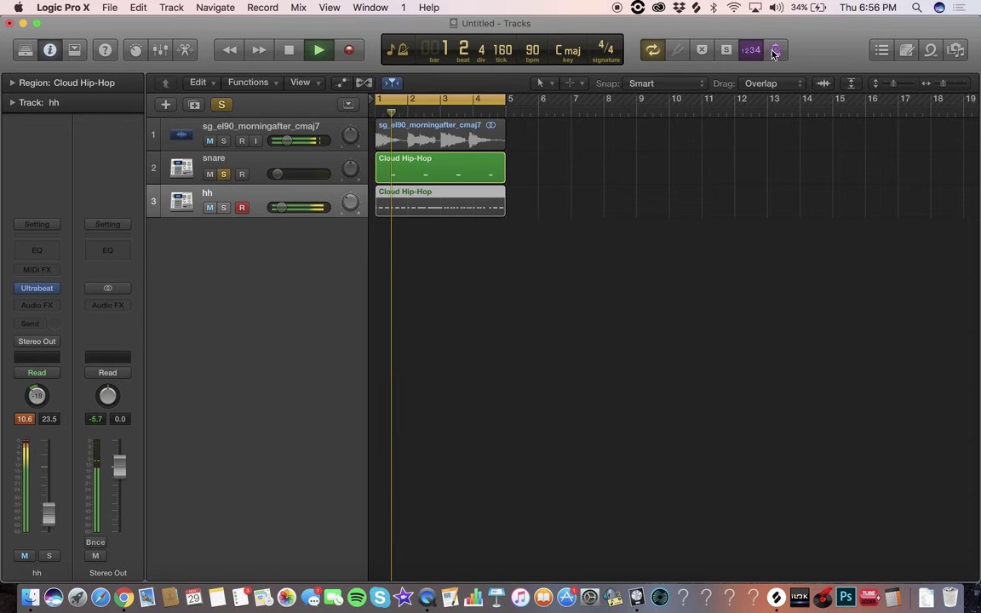
key("space")
left_click_drag(308, 172, 342, 167)
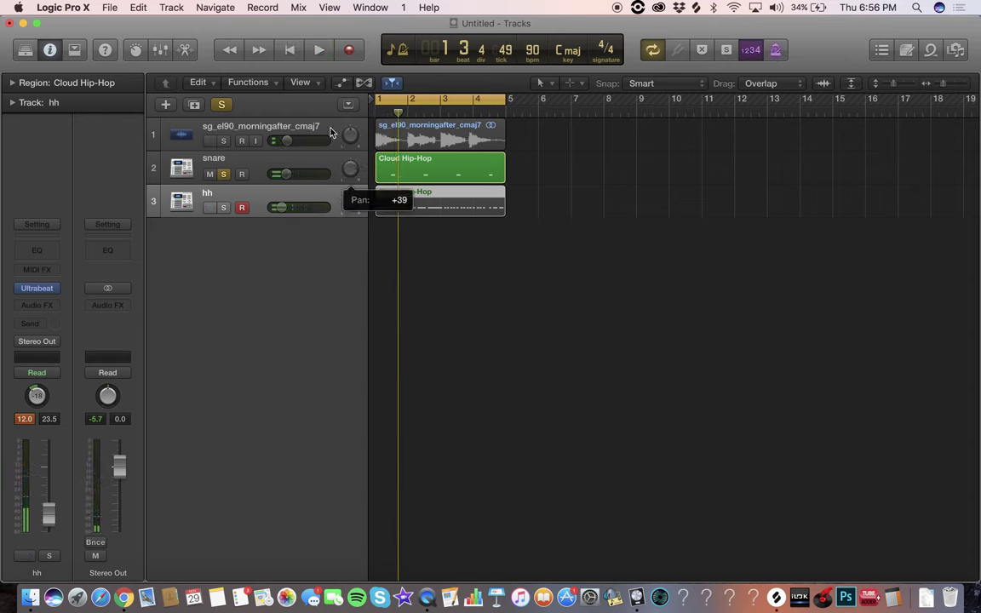
key("space")
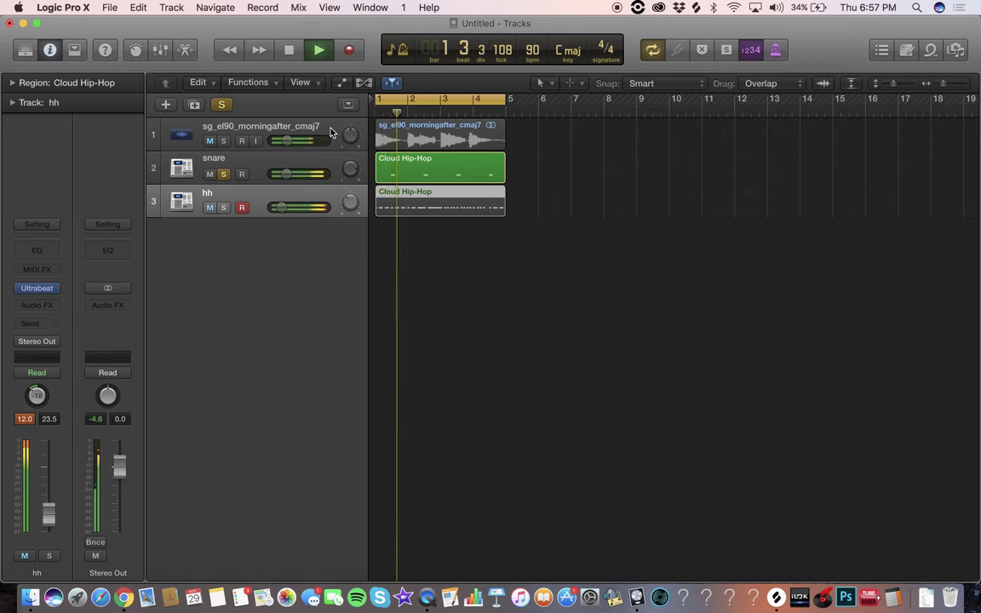
Adjust the snare's panning by ear while it is soloed, and end the solo
key("space")
left_click_drag(348, 175, 349, 188)
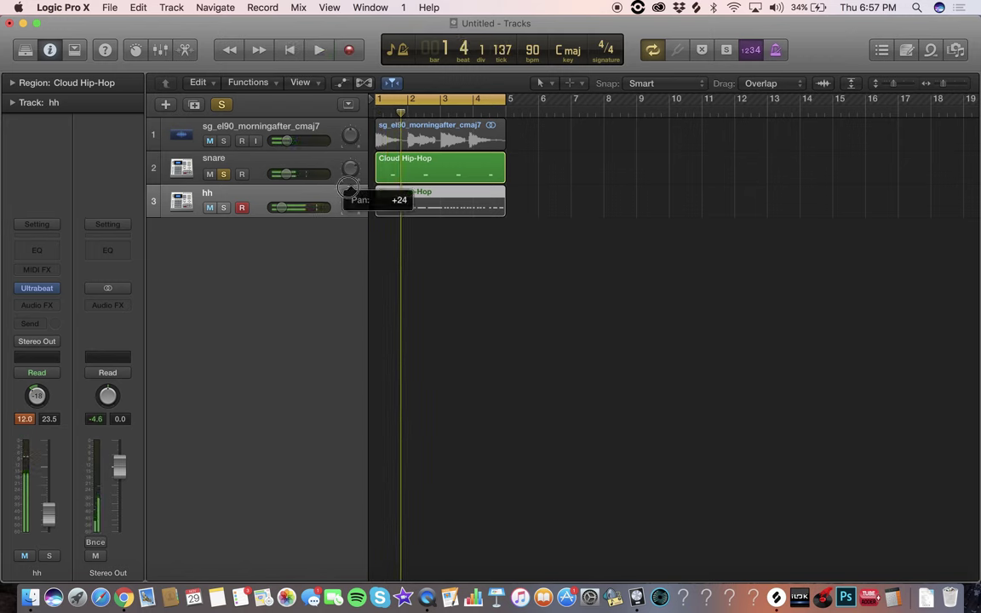
left_click_drag(359, 233, 359, 237)
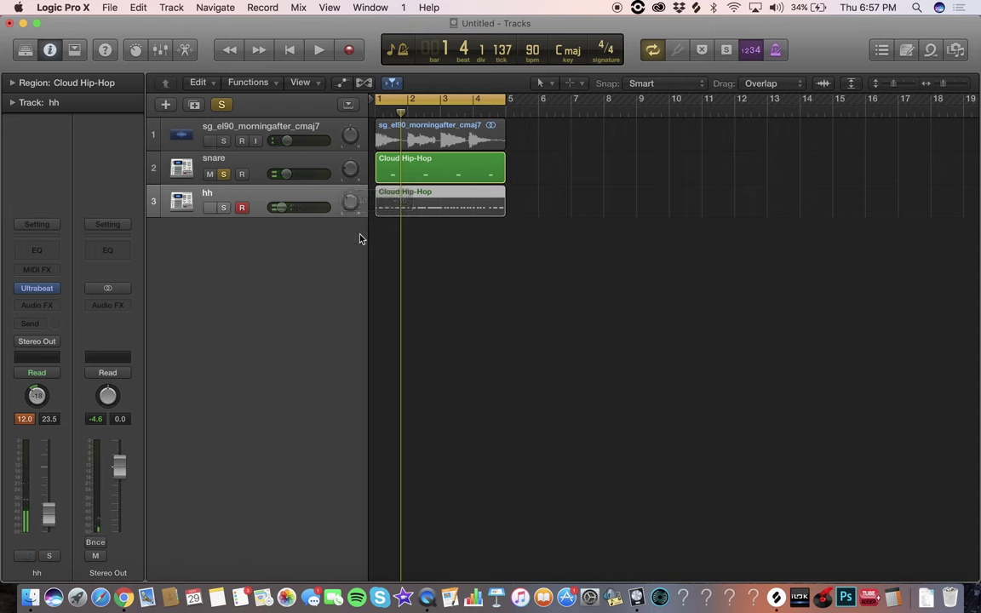
key("space")
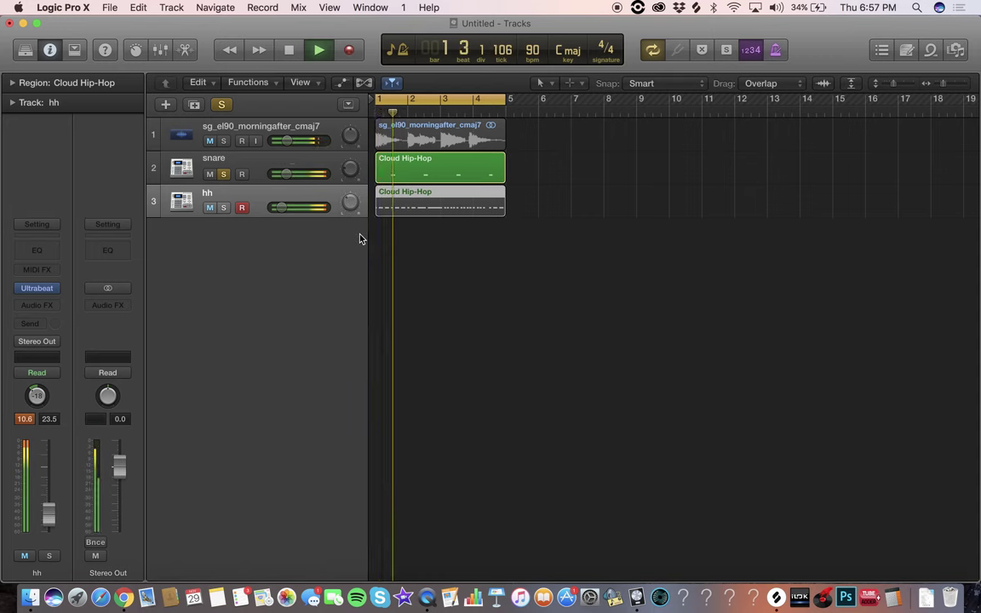
key("space")
left_click(225, 174)
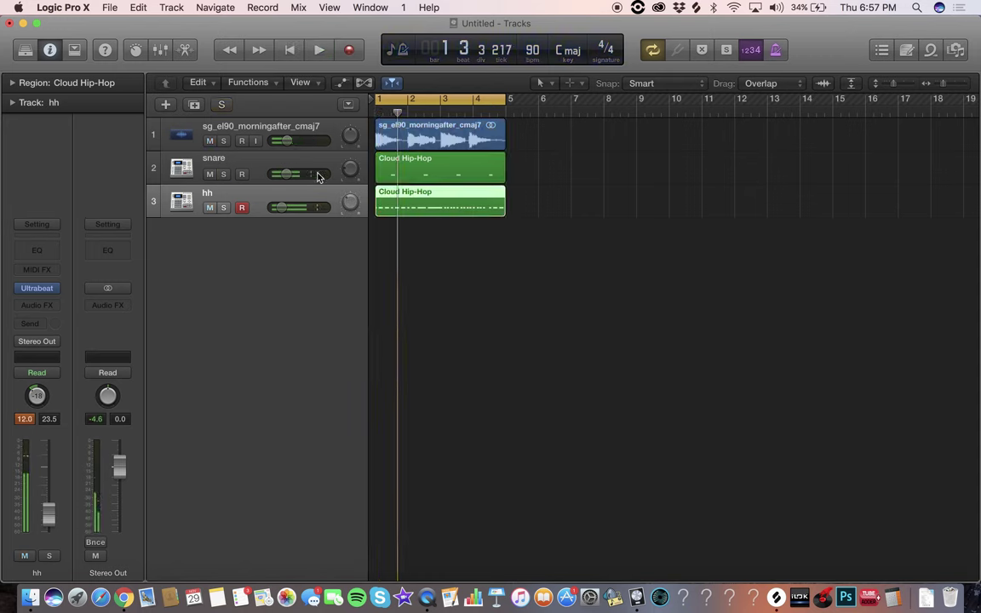
Pan the snare to about +14 and the hh track to -16 with its volume at -24.5 dB, and play the mix
left_click_drag(340, 181, 336, 146)
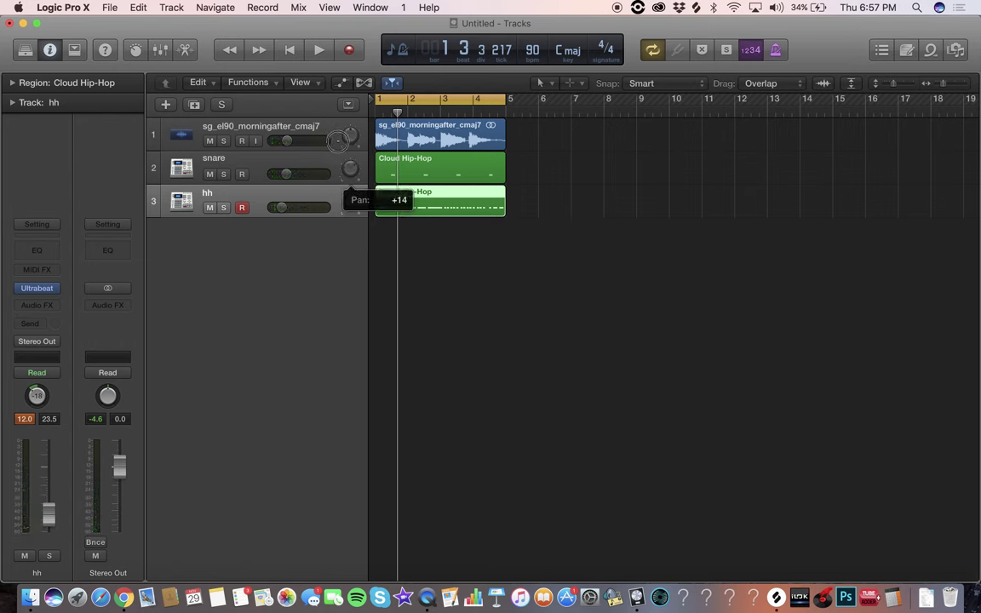
left_click_drag(338, 140, 336, 138)
mouse_move(348, 203)
left_mouse_down()
mouse_move(348, 185)
mouse_move(348, 205)
left_mouse_up()
key("space")
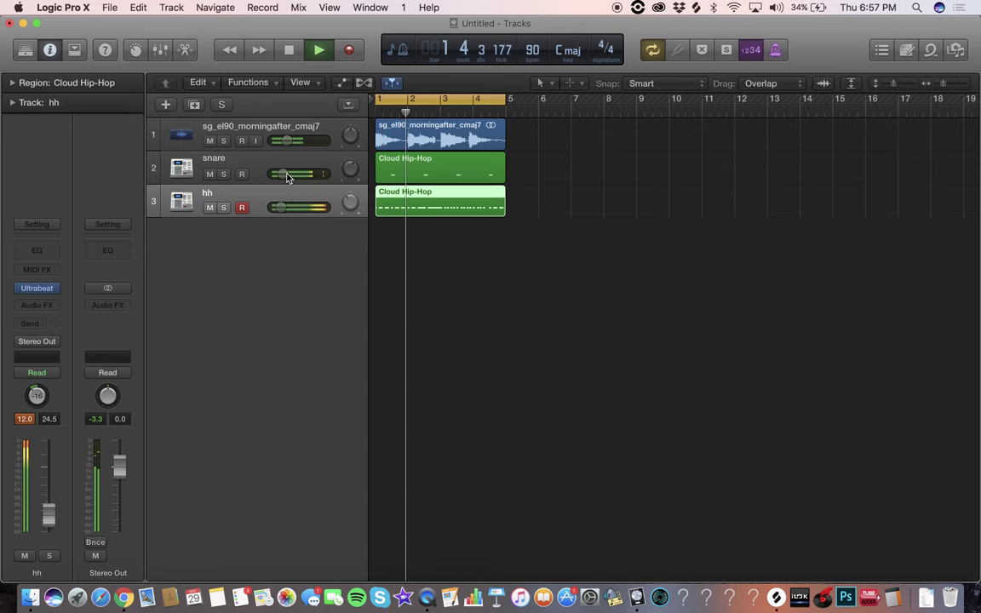
Add a fourth track with duplicate settings below hh and try out kick hits on it against the playing loop
double_click(298, 225)
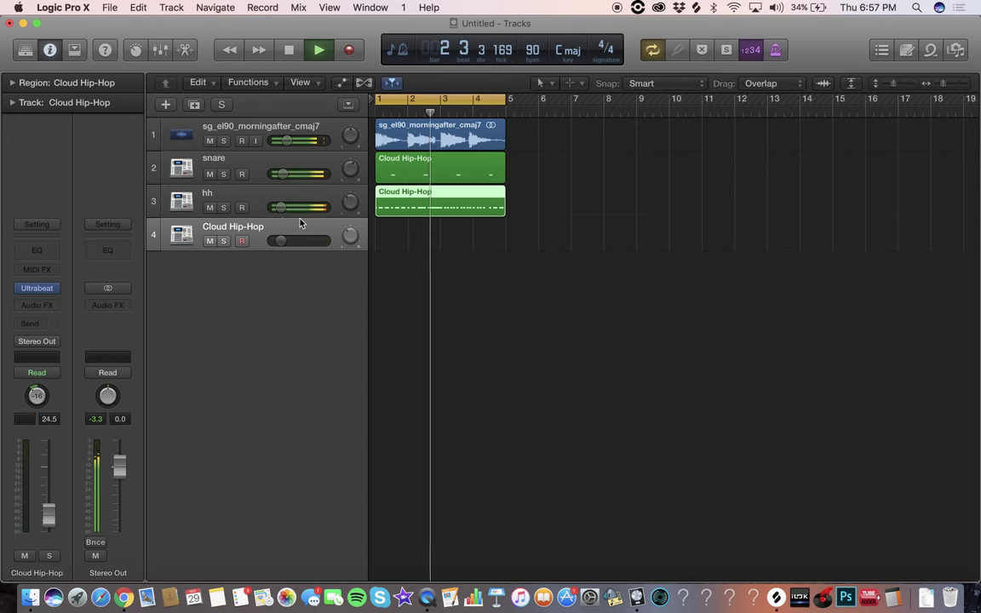
mouse_move(352, 240)
key("space")
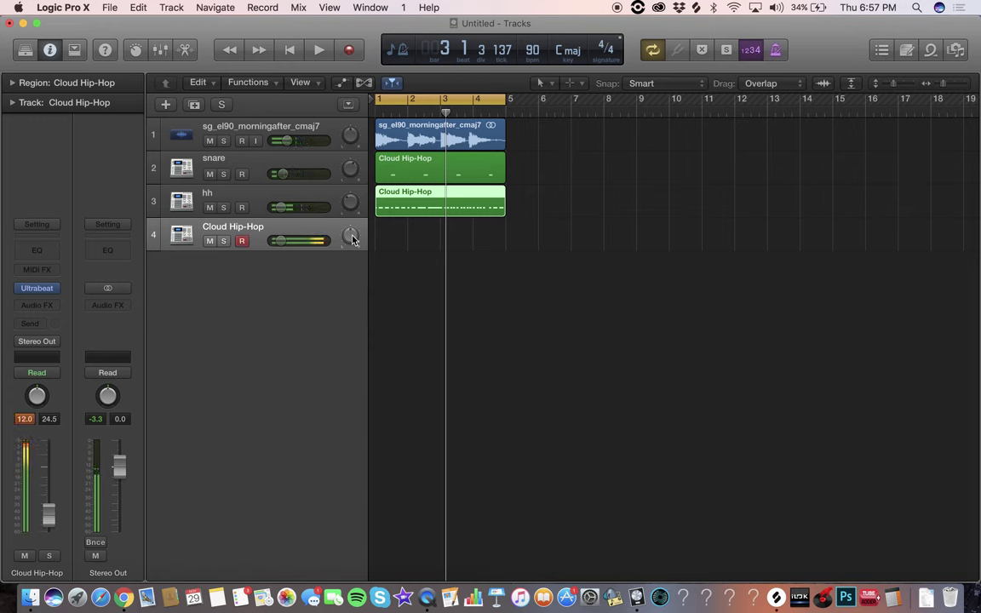
key("space")
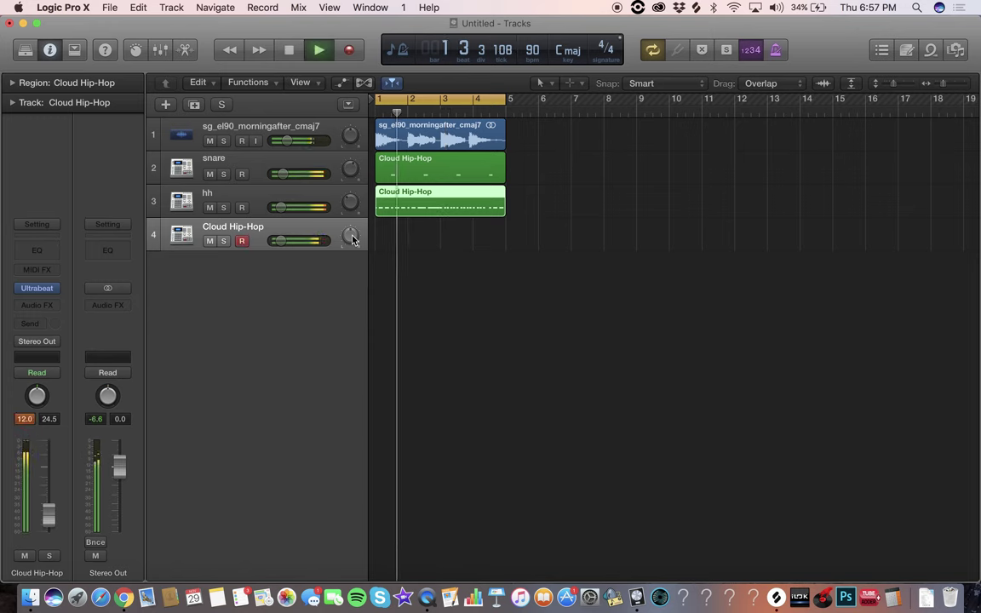
key("space")
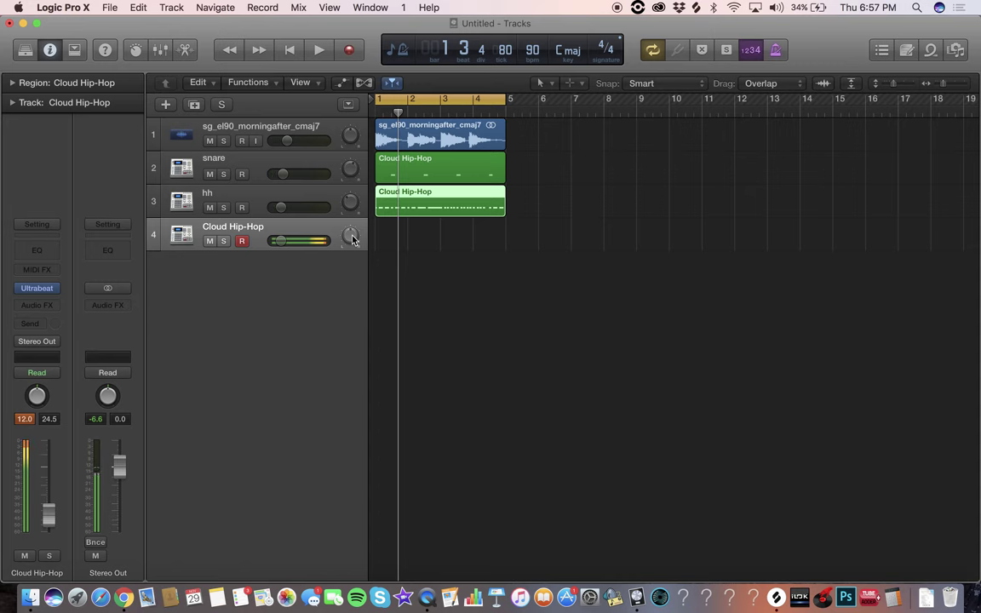
Record a kick pattern on the new Cloud Hip-Hop track over bars 1 to 4 at -9.0 dB and play it back
key("r")
left_click_drag(311, 243, 327, 243)
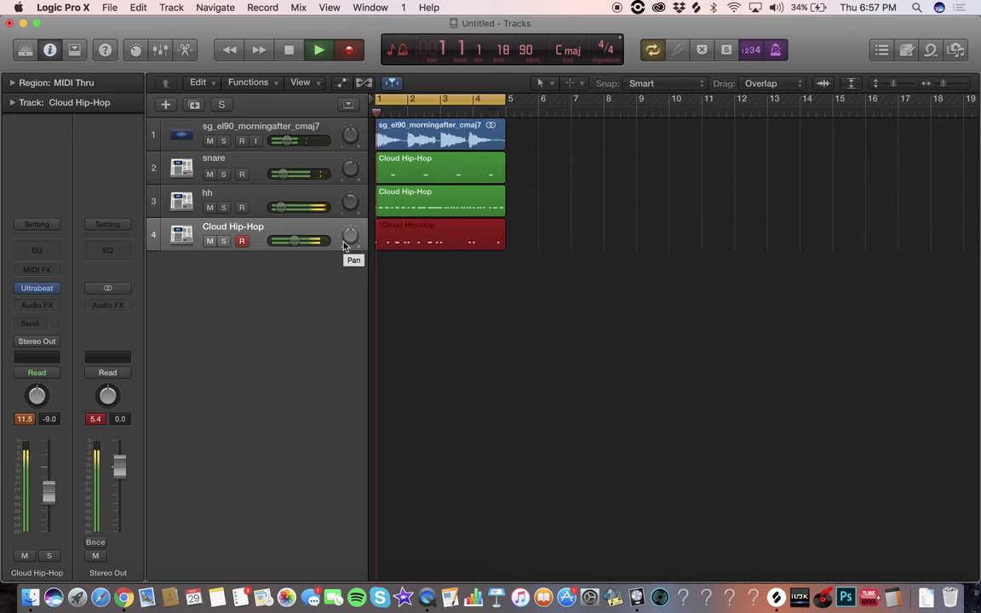
key("space")
key("space")
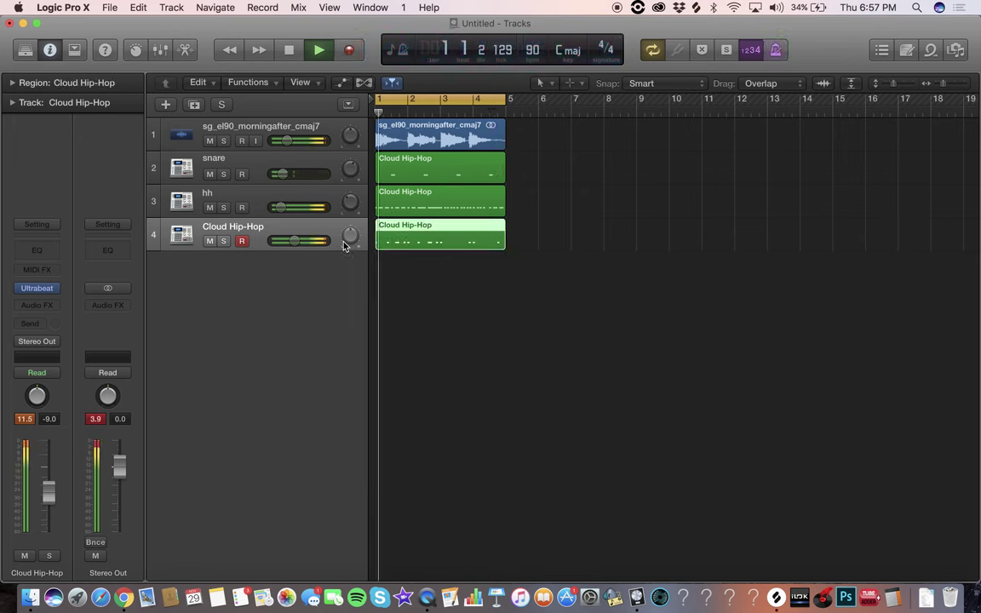
Rename the fourth track as kick, lower its volume to -16.2 dB and play the full beat
double_click(242, 227)
type("kick")
key("Return")
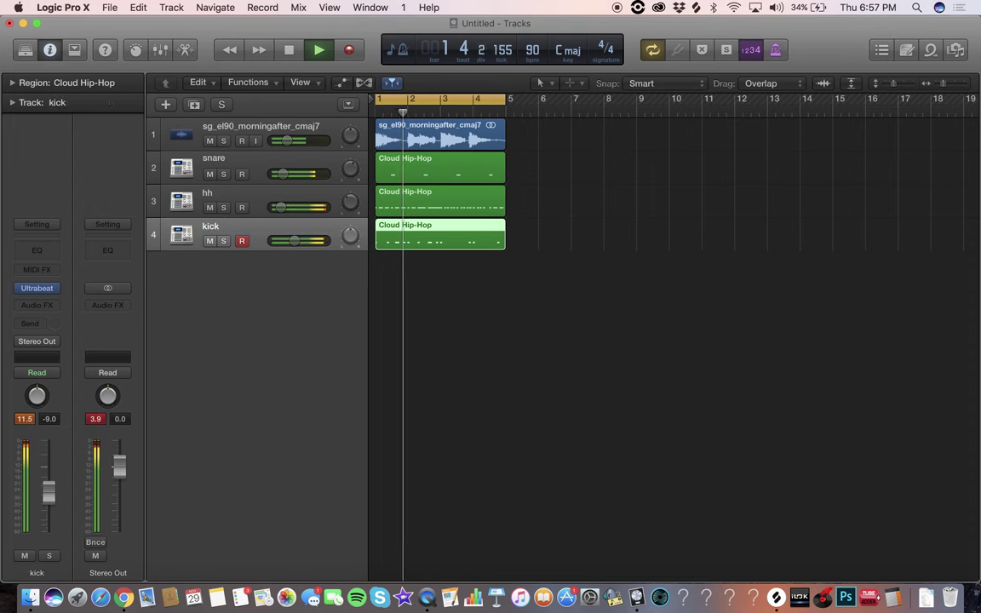
key("space")
left_click_drag(321, 242, 308, 242)
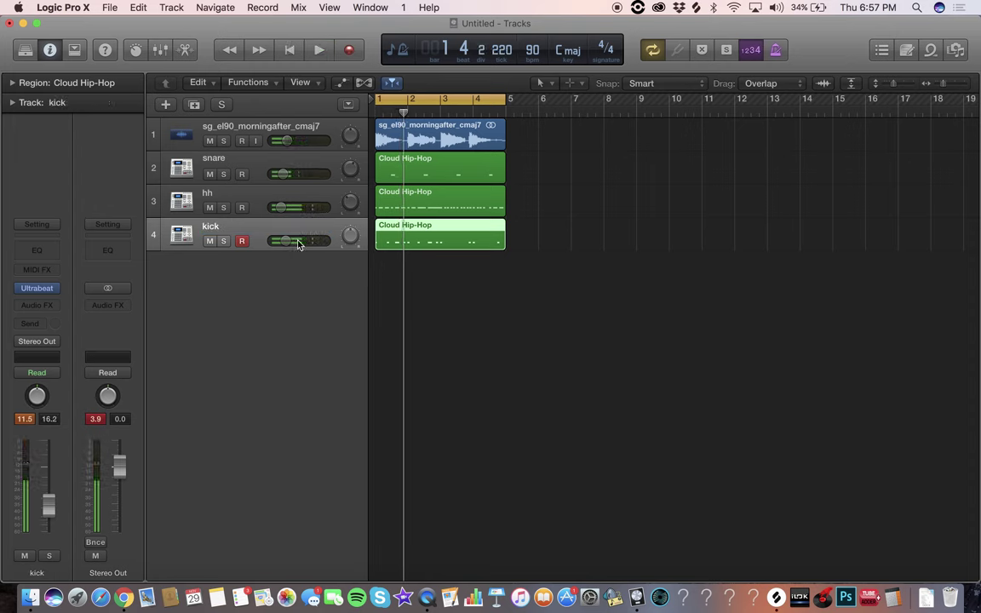
key("space")
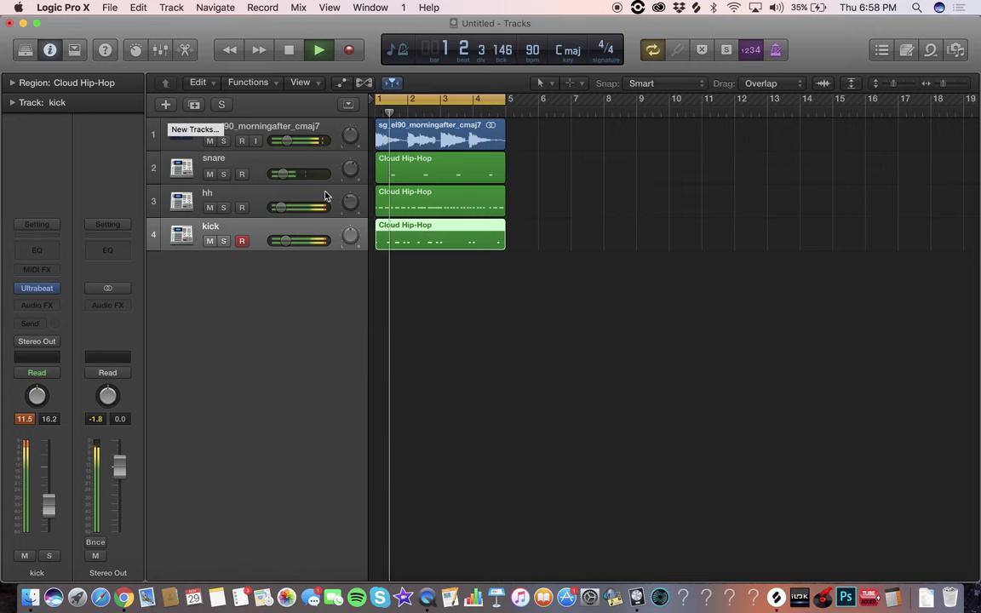
Create one software instrument track using the stereo reFX Nexus 2 instrument
left_click(165, 104)
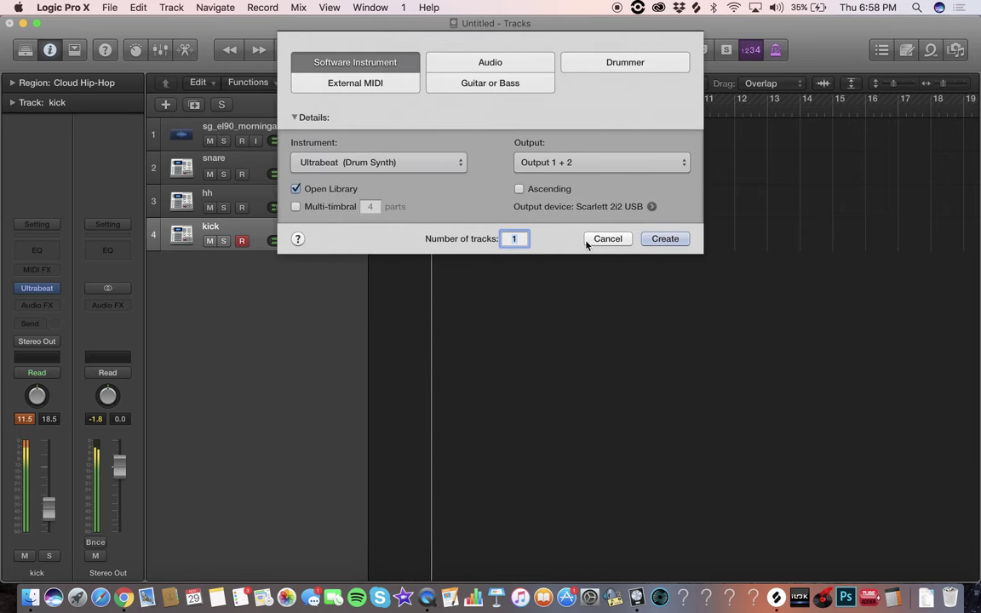
left_click(428, 162)
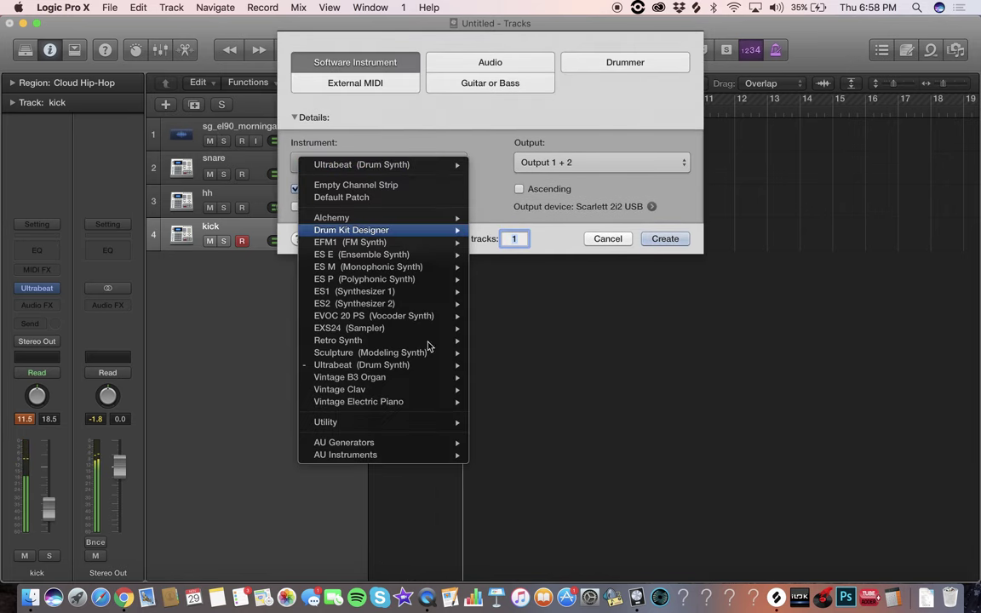
mouse_move(416, 457)
mouse_move(501, 482)
mouse_move(635, 480)
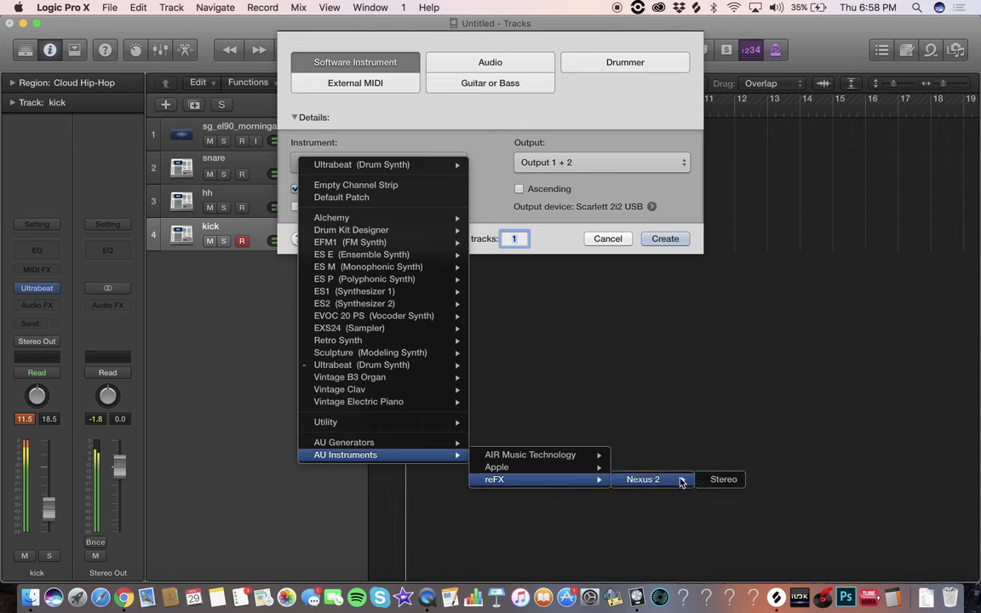
left_click(723, 479)
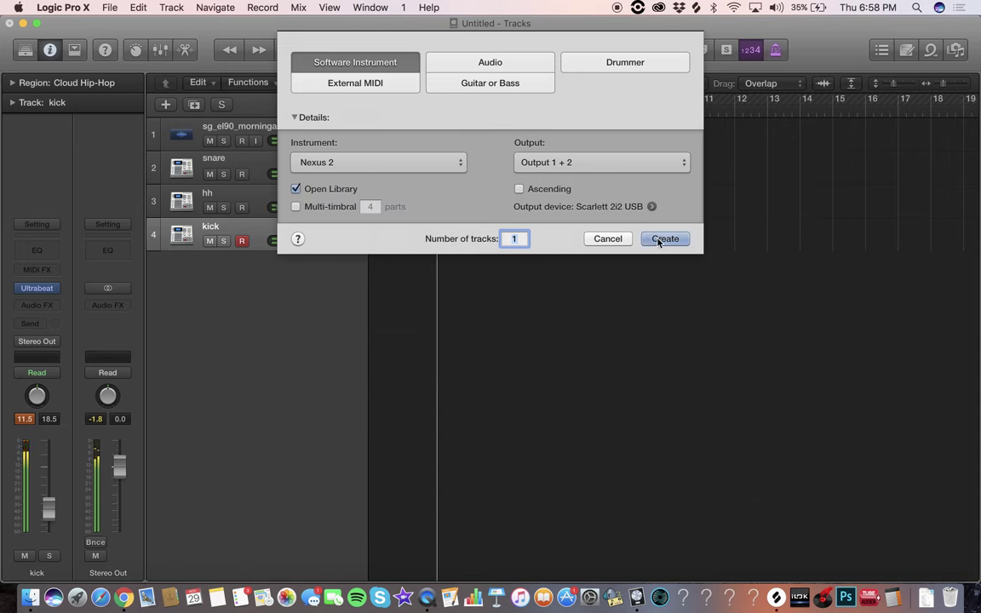
left_click(664, 239)
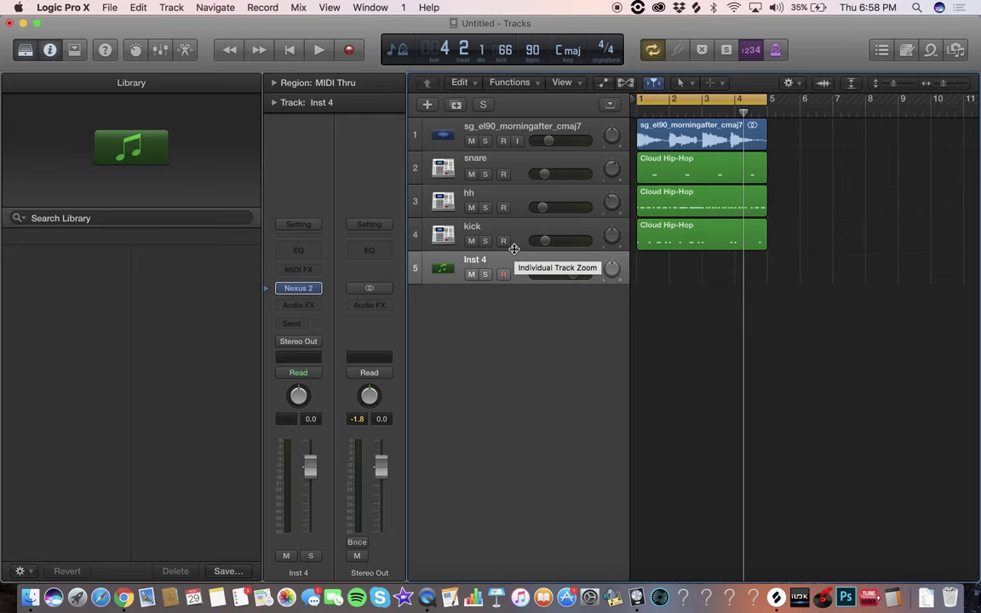
Hide the library, open Nexus 2 on the Inst 4 track and audition the Bass presets BA Dark Rollbass 1 and 2
left_click(26, 51)
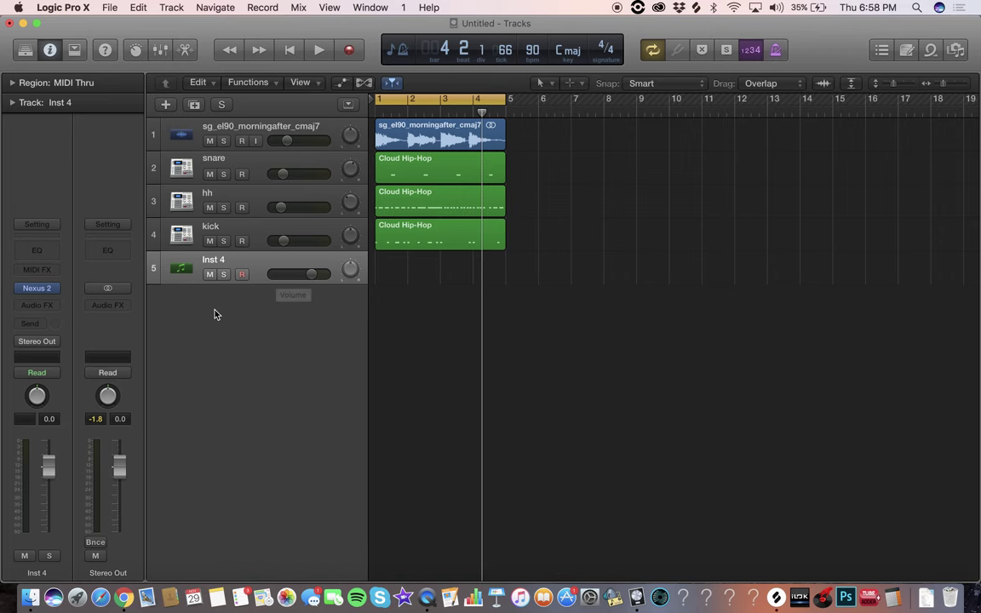
left_click(37, 291)
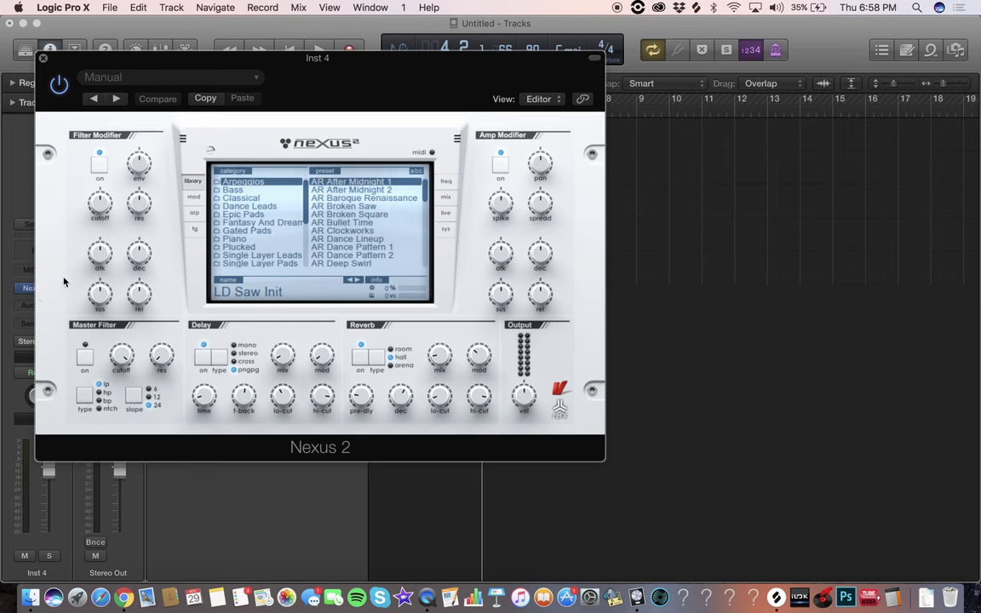
left_click(235, 190)
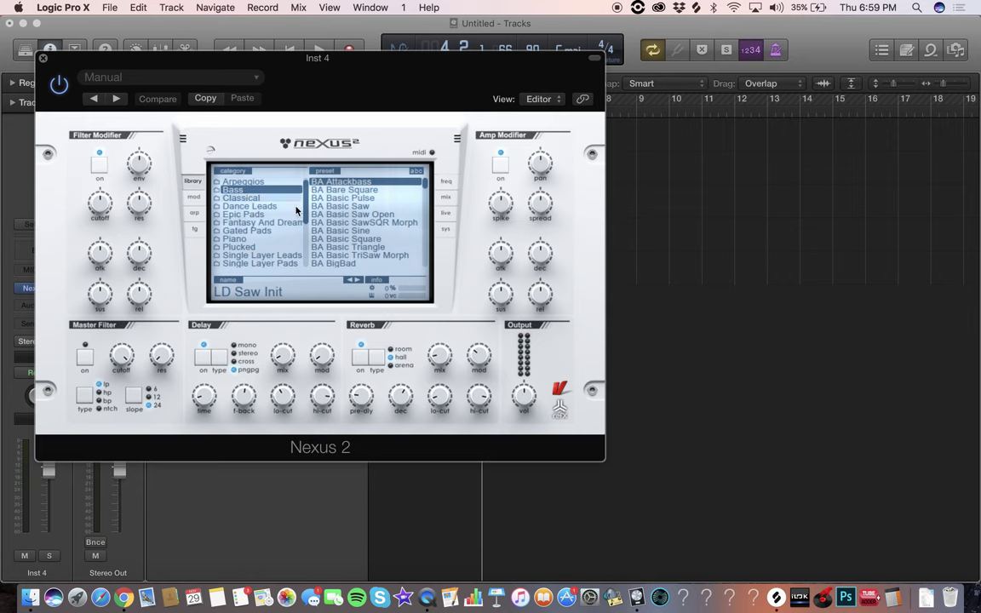
scroll(368, 230, "down", 2)
scroll(362, 247, "down", 8)
left_click(362, 222)
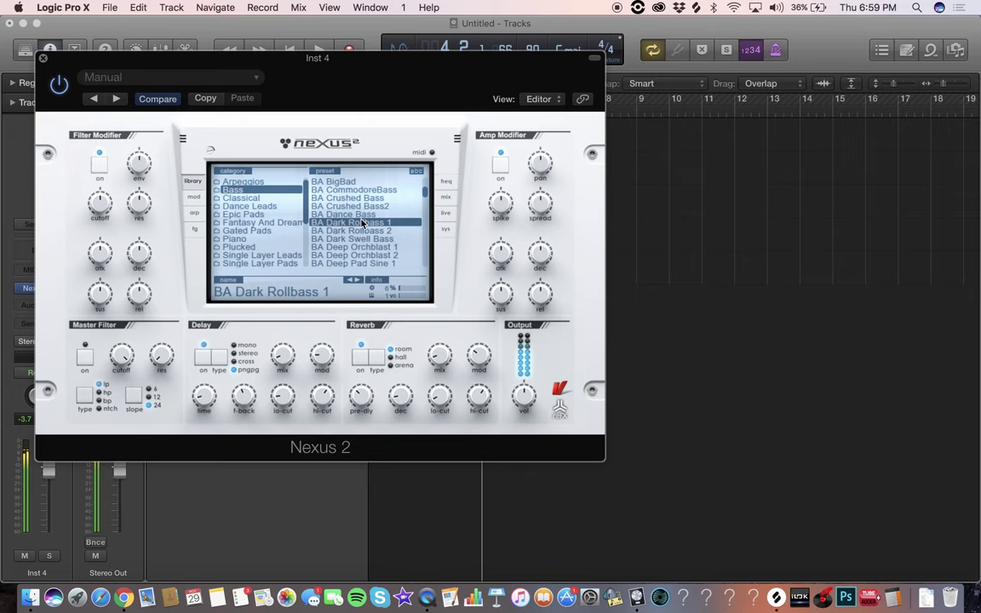
left_click(362, 231)
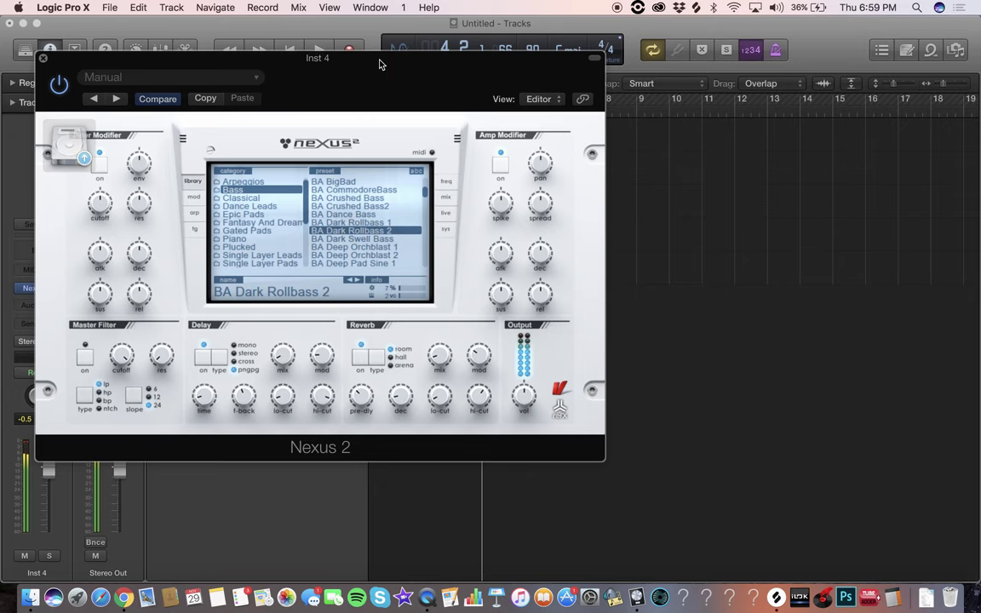
Move the Nexus 2 window off the track list and audition more bass presets, including BA BigBad and BA Basic Square
left_click_drag(380, 65, 661, 66)
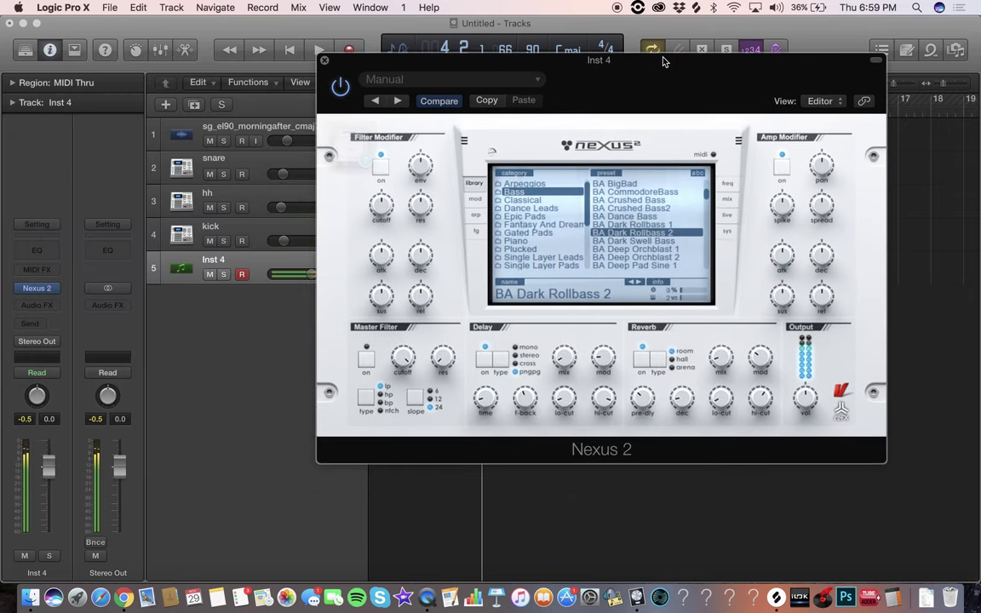
left_click(619, 192)
left_click(621, 183)
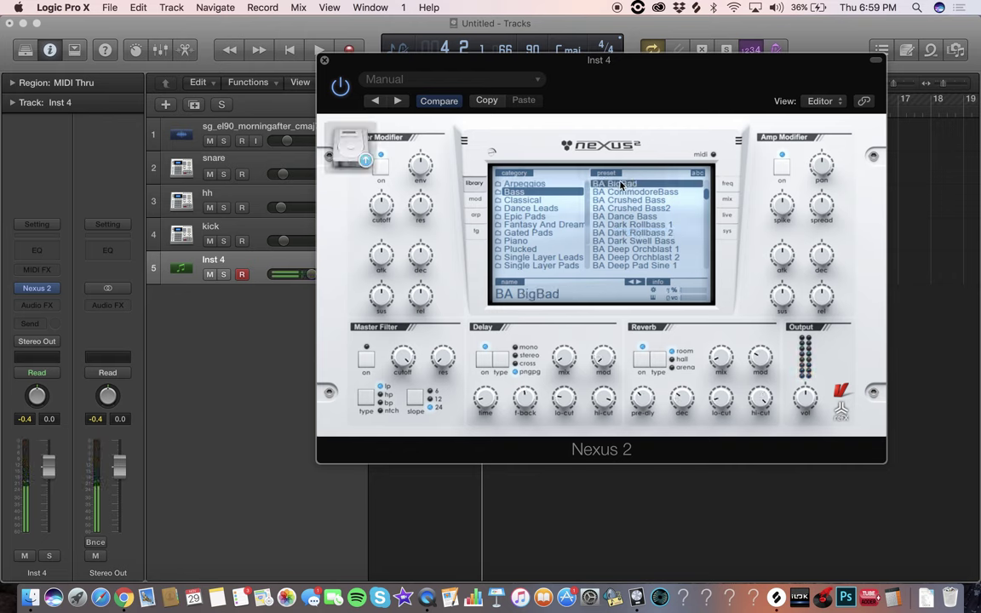
scroll(628, 213, "up", 5)
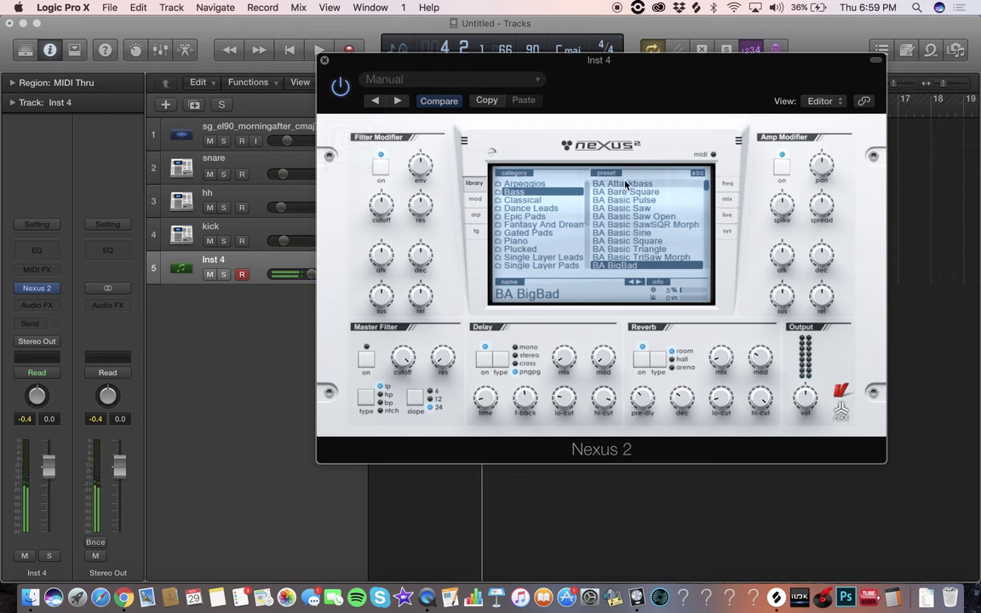
left_click(626, 184)
left_click(627, 233)
left_click(636, 283)
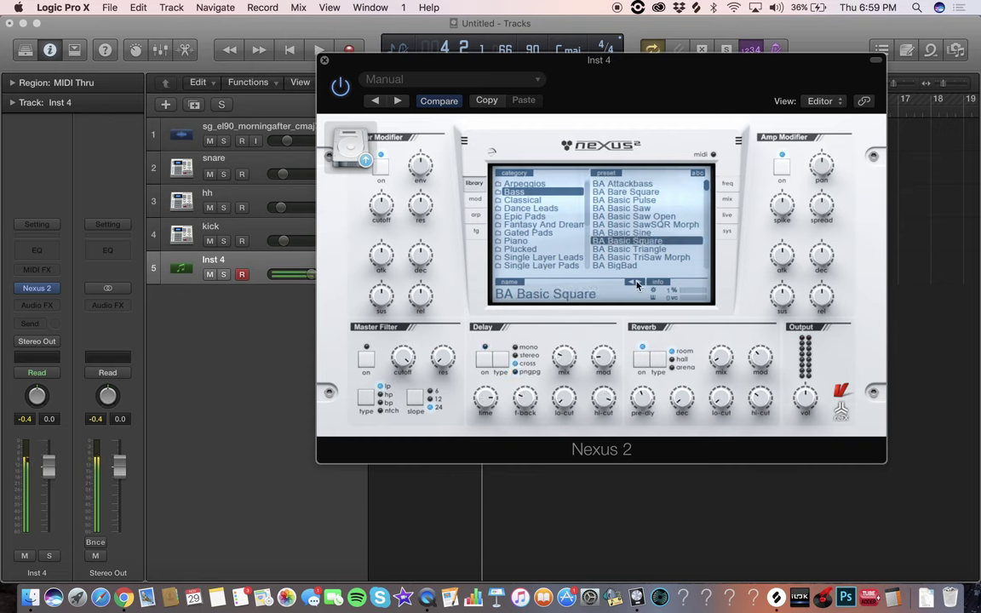
left_click(637, 284)
left_click(630, 284)
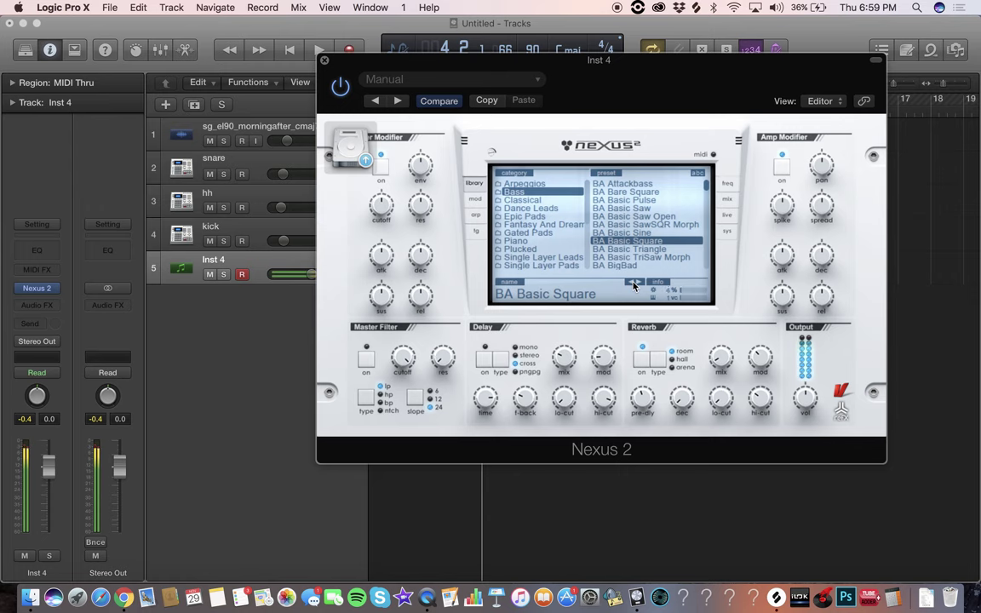
Compare bass presets from BA Basic Sine onward against the playing beat, load BA Dance Bass and close Nexus 2
key("space")
left_click(630, 285)
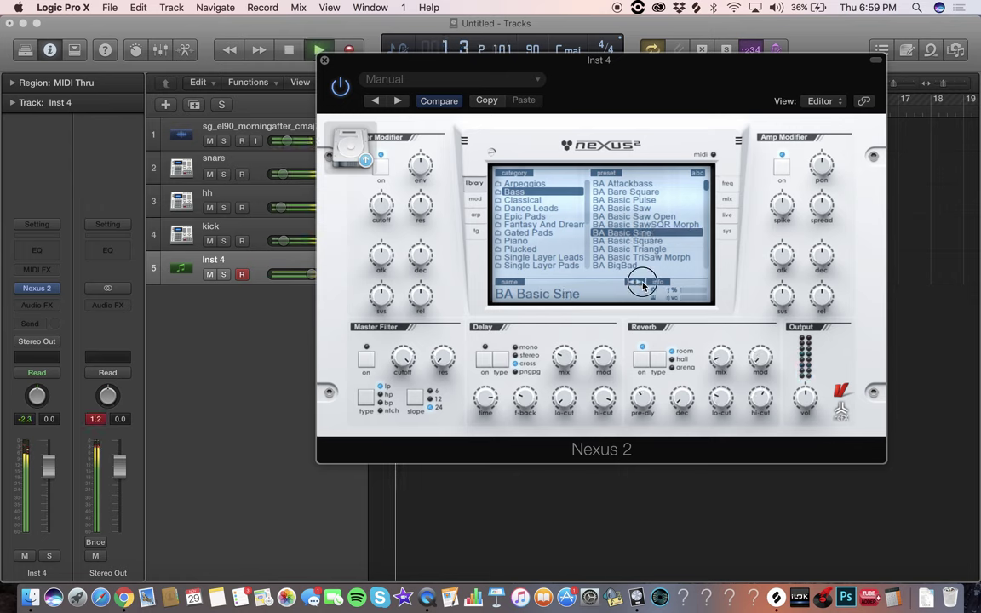
left_click(640, 283)
left_click(640, 283)
left_click(641, 283)
left_click(641, 283)
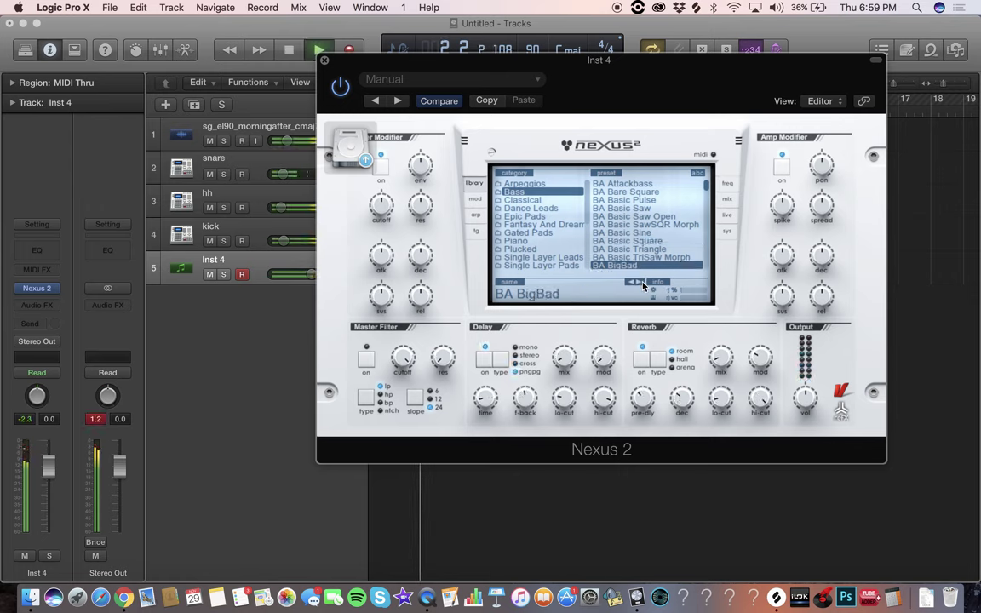
left_click(639, 284)
left_click(639, 284)
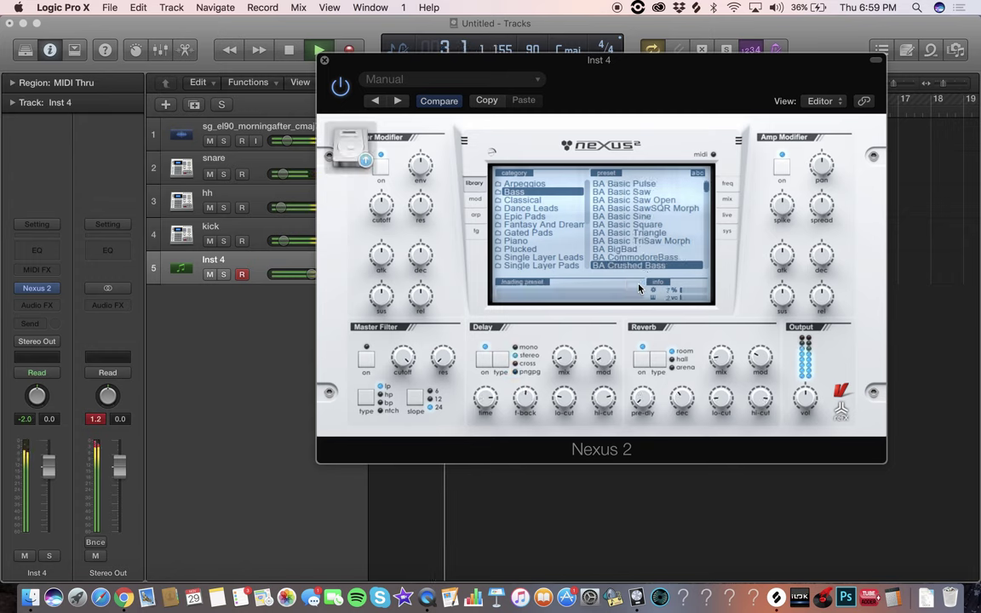
left_click(640, 283)
left_click(641, 284)
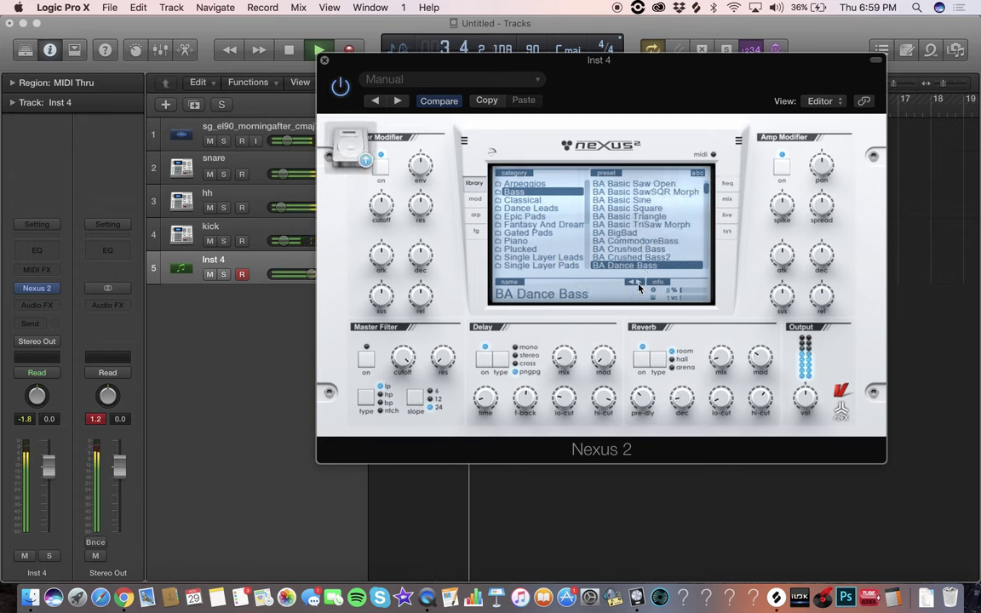
left_click(640, 284)
left_click(632, 287)
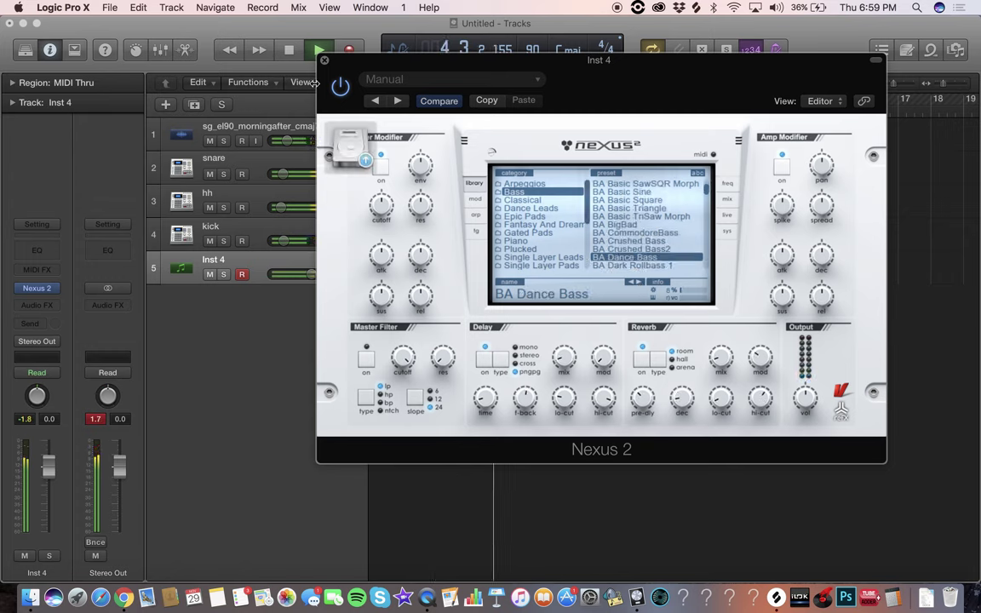
left_click(325, 59)
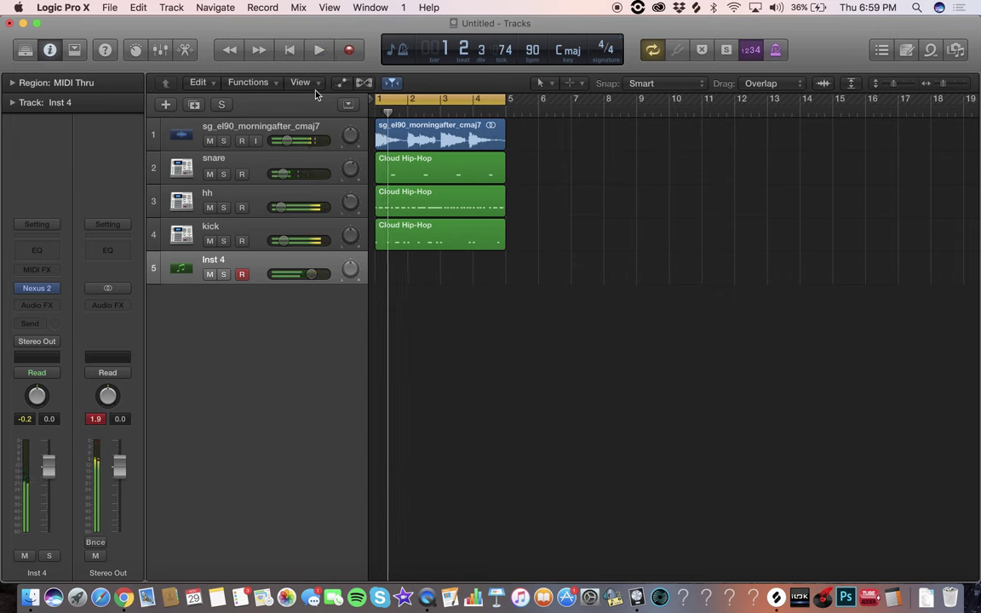
key("r")
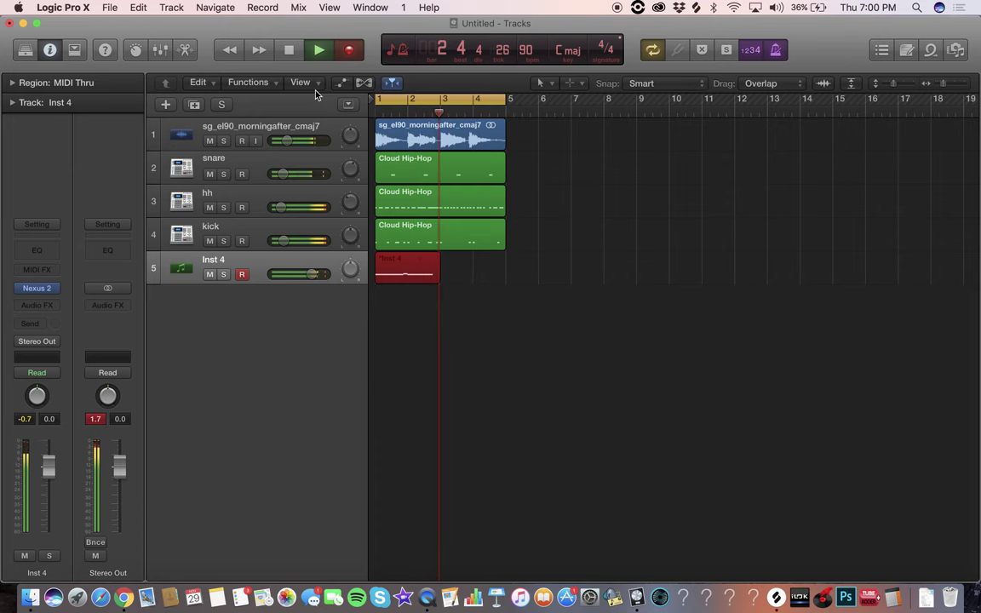
key("space")
key("Delete")
Record a bass line on the Inst 4 track over bars 1 to 4 and lower the track's volume to -7.0 dB
key("r")
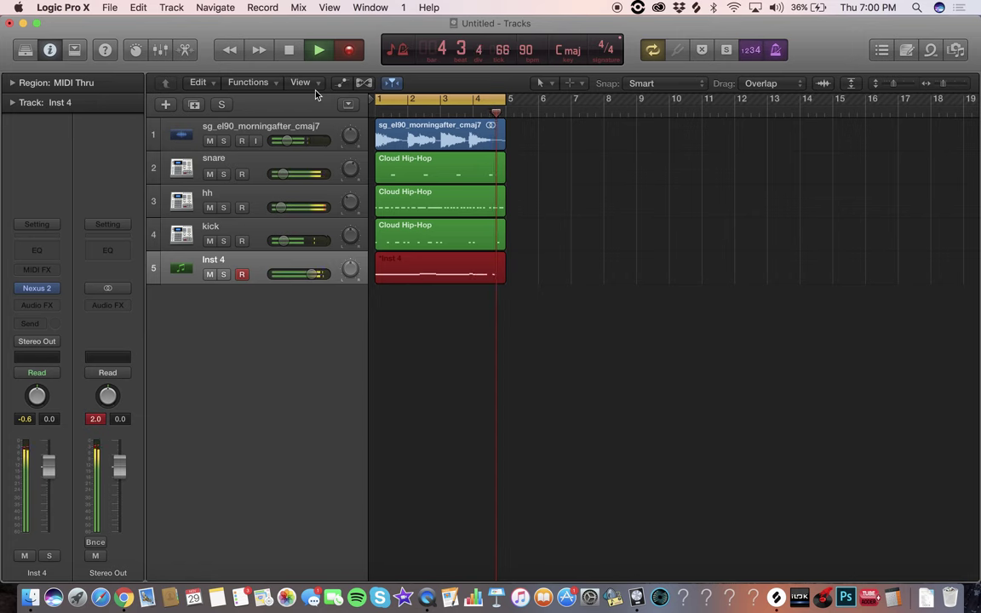
key("space")
key("space")
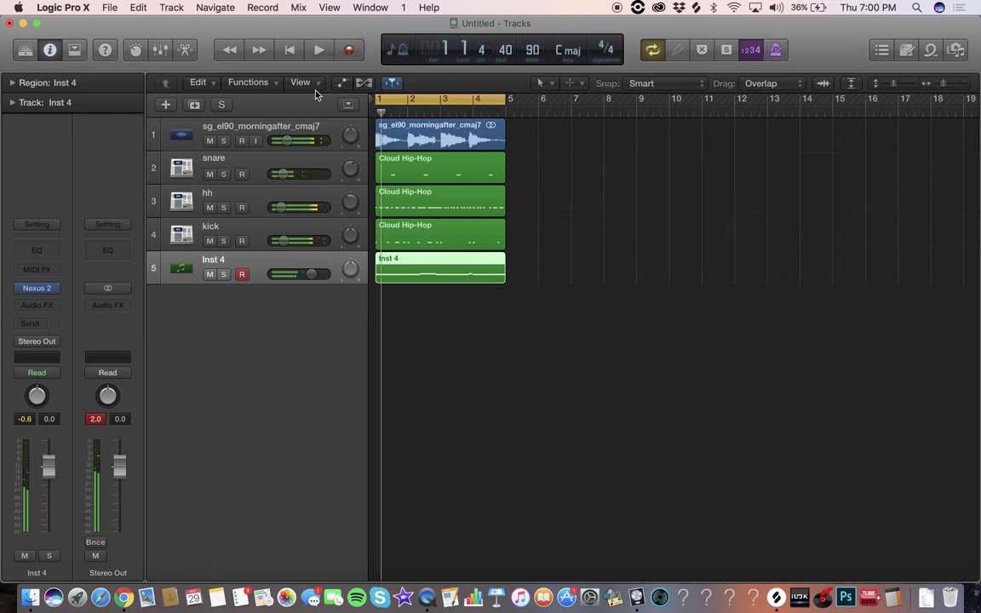
key("space")
left_click_drag(315, 277, 284, 276)
key("space")
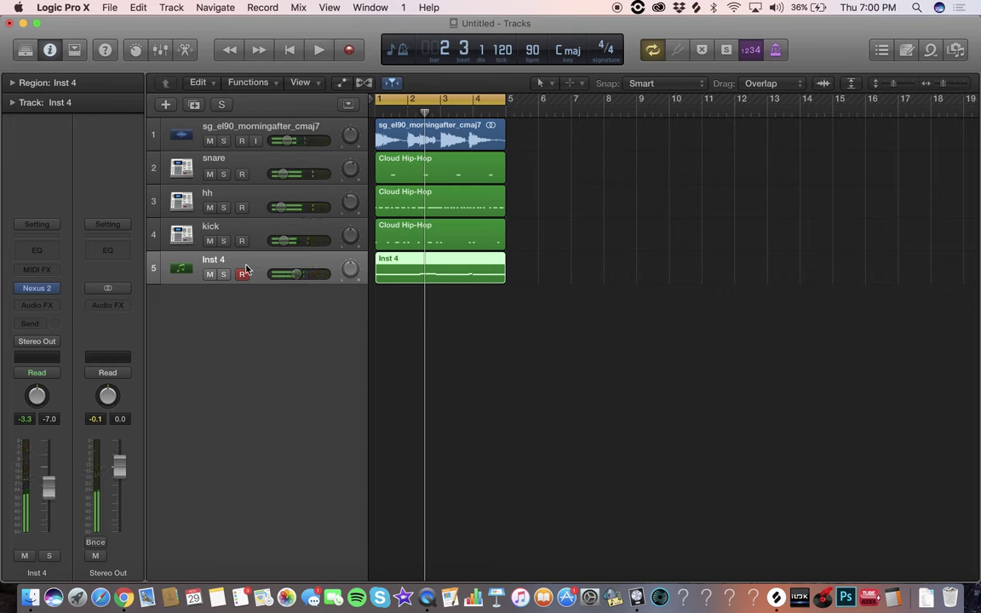
Add a Channel EQ with its analyzer on to Inst 4 and move its window below the tracks
left_click(37, 251)
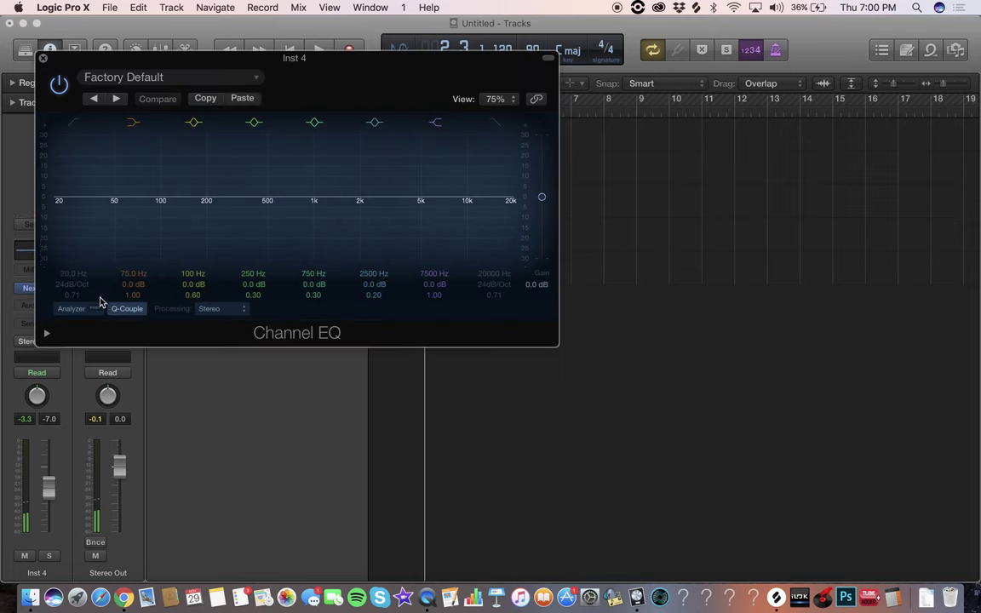
left_click(68, 309)
left_click_drag(319, 99, 655, 245)
left_click_drag(666, 223, 510, 336)
Solo Inst 4, raise its volume to -2.8 dB and play the bass line
key("s")
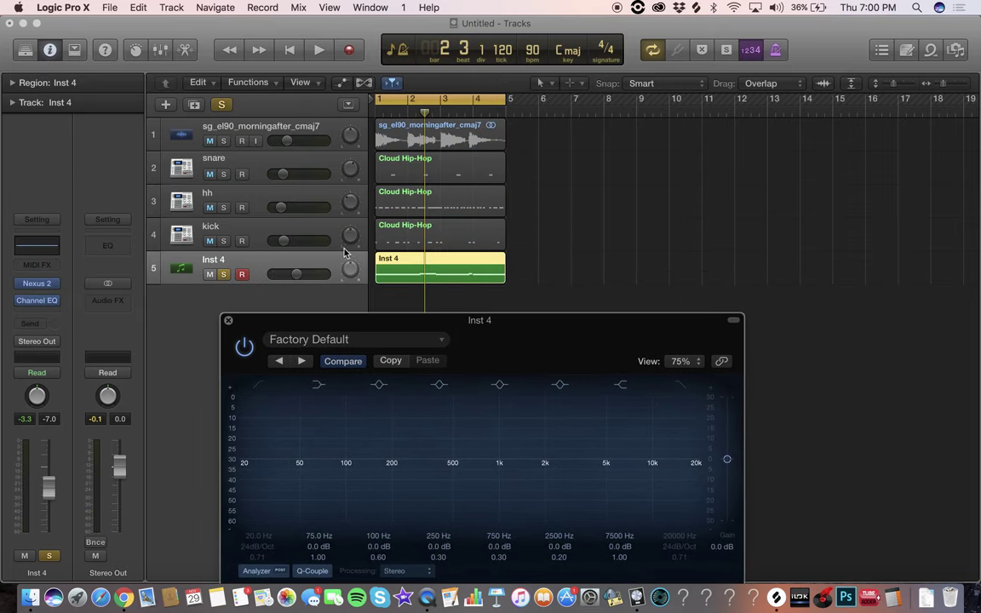
left_click_drag(297, 278, 315, 275)
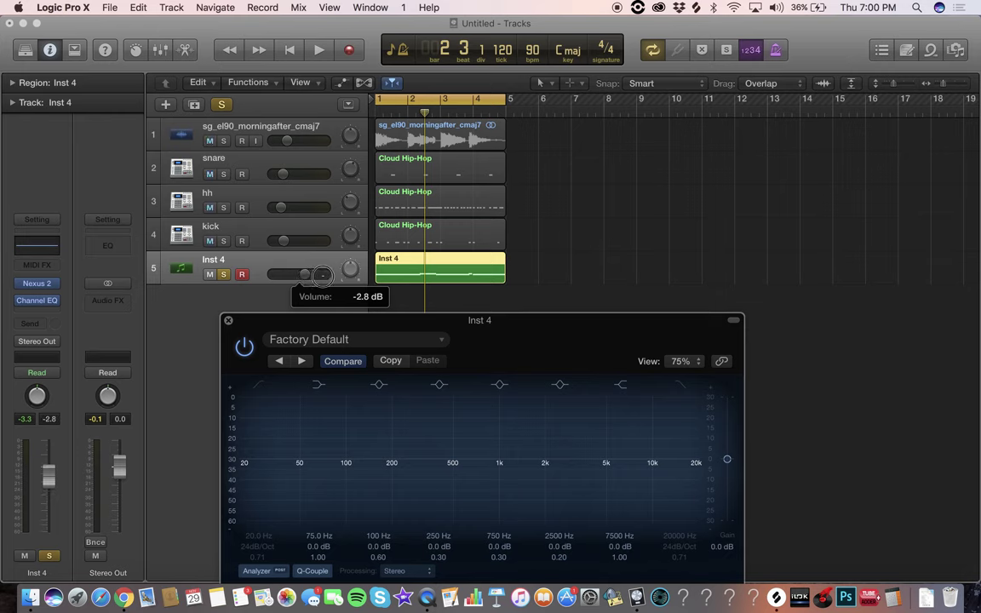
key("space")
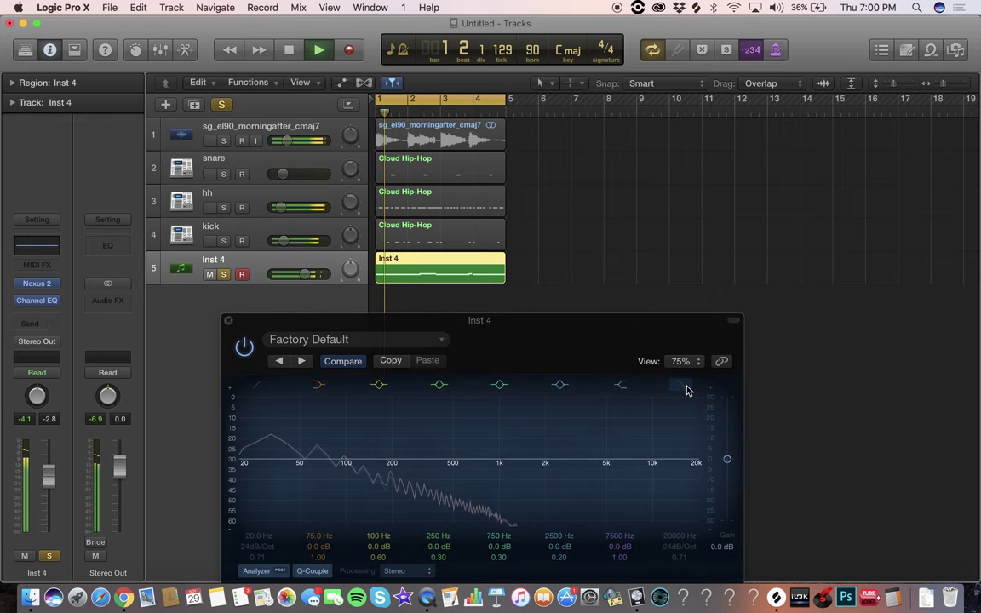
Shape the bass EQ with a 200 Hz high cut, a 32.5 Hz low cut and a +2.0 dB boost at 85 Hz
left_click(681, 385)
left_click_drag(690, 421, 350, 409)
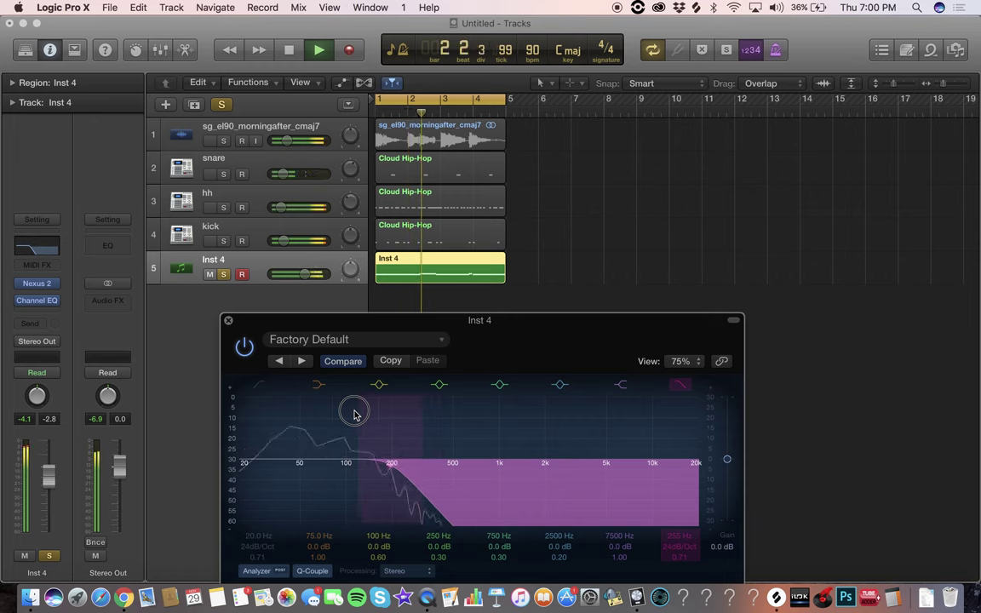
left_click(262, 387)
mouse_move(263, 406)
left_mouse_down()
mouse_move(284, 400)
mouse_move(274, 398)
left_mouse_up()
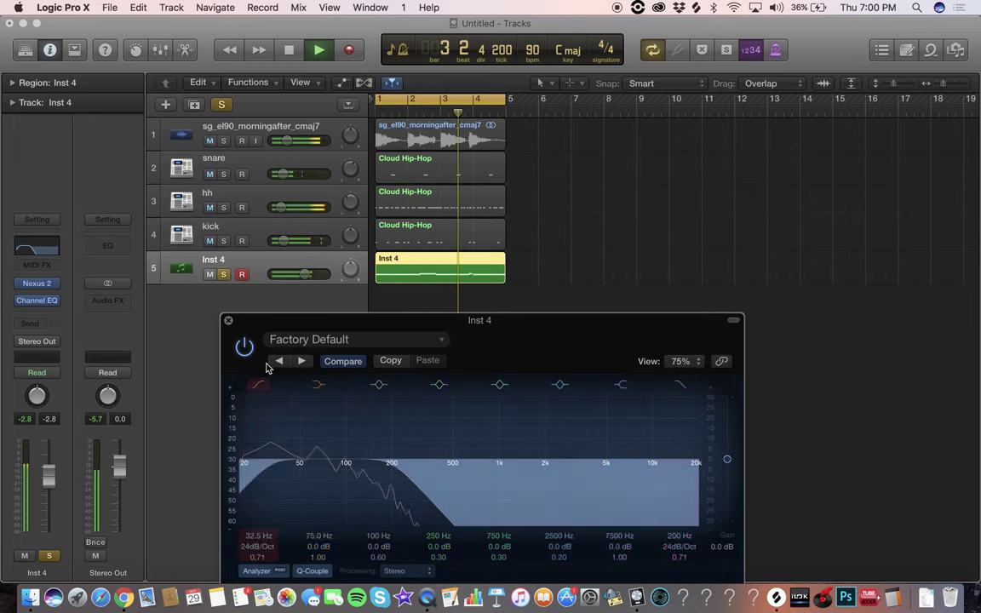
mouse_move(345, 464)
left_mouse_down()
mouse_move(349, 474)
mouse_move(342, 470)
left_mouse_up()
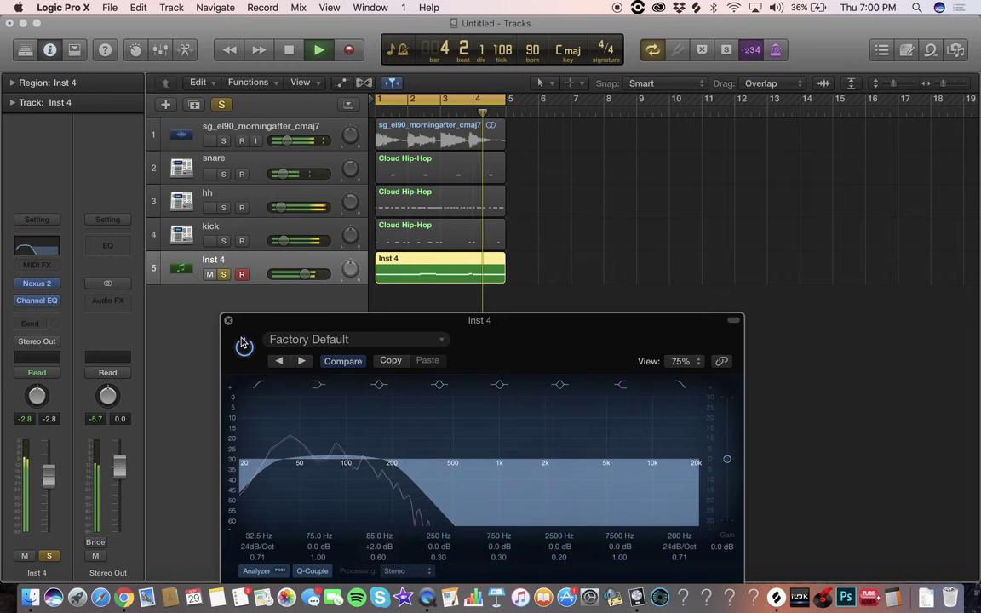
left_click(228, 321)
Unsolo Inst 4 and balance its volume at -6.0 dB against the kick at -14.4 dB
key("s")
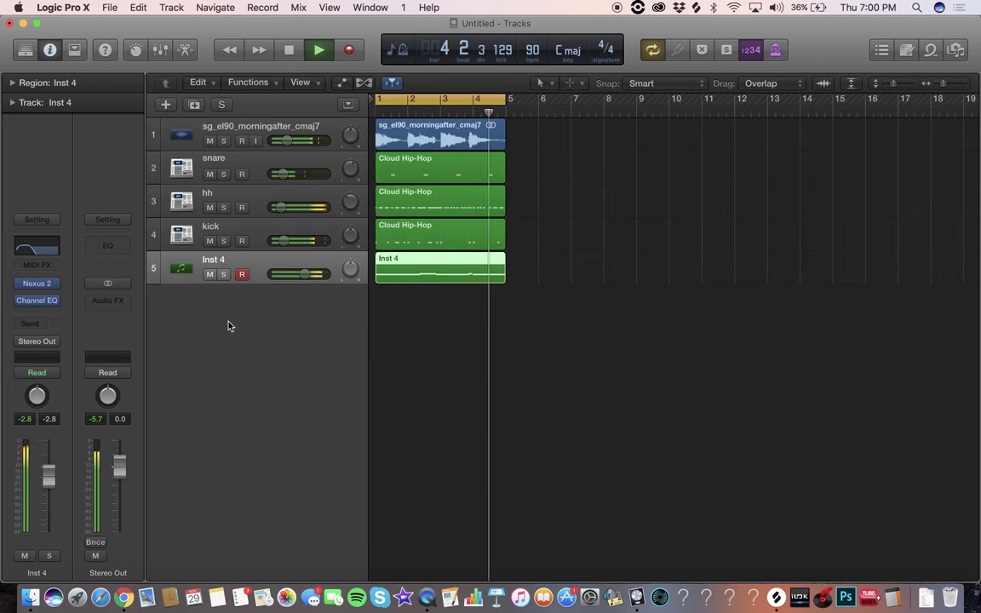
left_click(256, 241)
left_click_drag(313, 276, 292, 281)
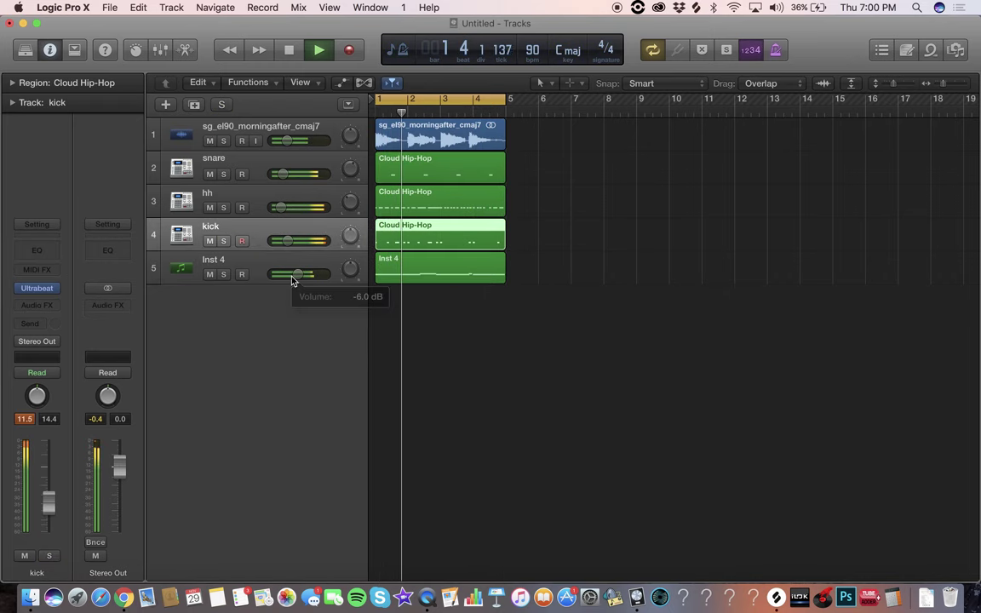
Add a Channel EQ to the kick with a 29 Hz low cut, 230 Hz high cut, -3.0 dB at 82 Hz and -2.5 dB at 51 Hz
left_click(37, 247)
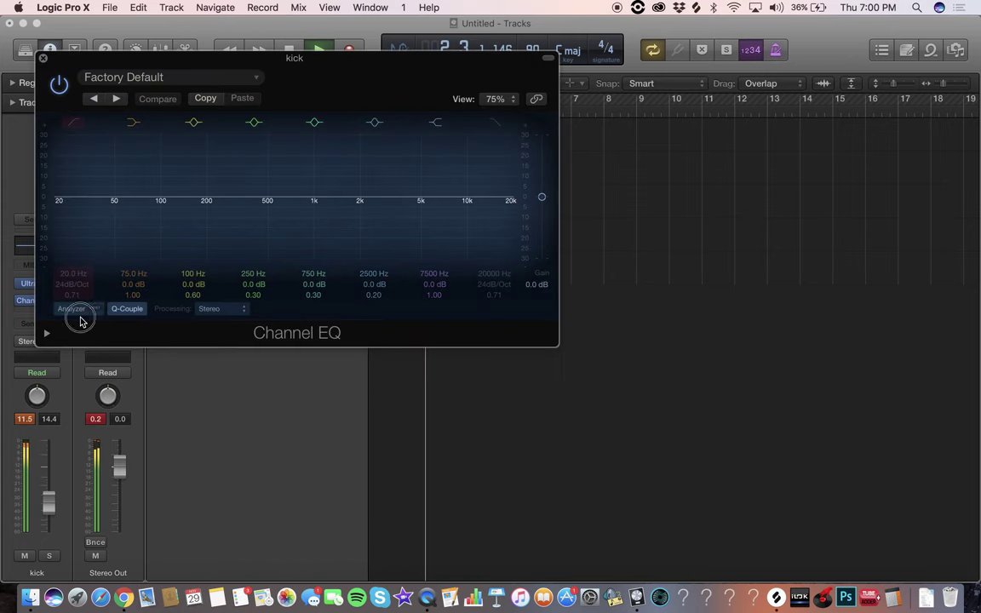
left_click(73, 309)
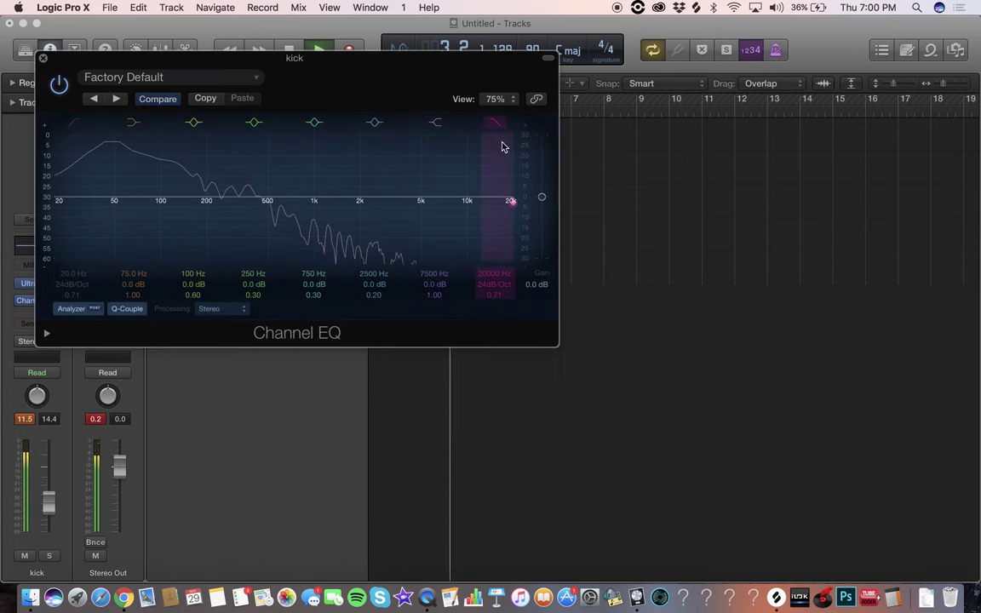
left_click_drag(506, 165, 127, 159)
left_click(71, 122)
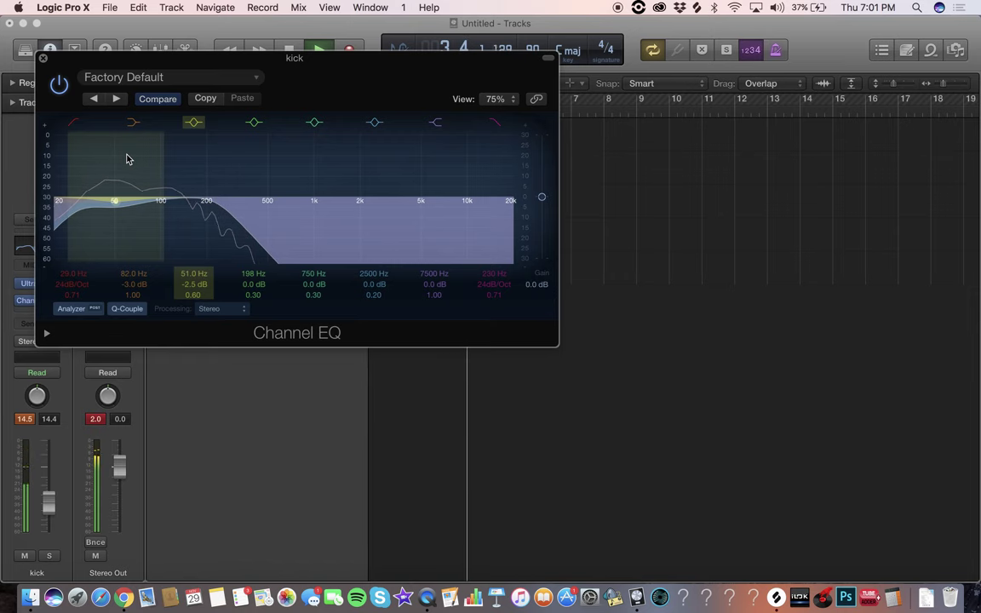
left_click(43, 58)
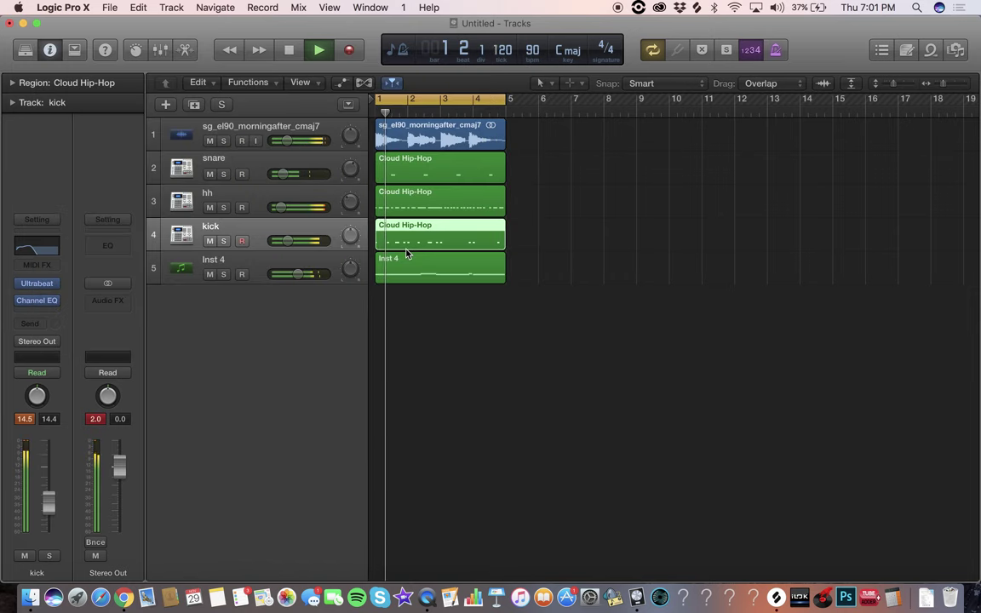
Raise the kick track's volume to -12.6 dB
left_click_drag(293, 242, 297, 243)
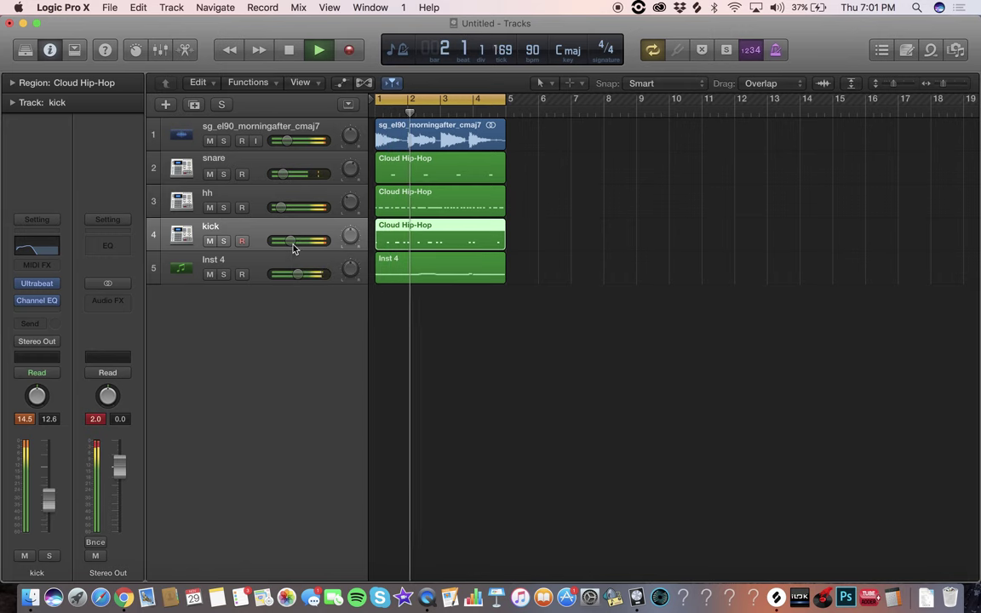
Create a new software instrument track with Nexus 2 on output 1 + 2, hide the Library and open the Nexus 2 editor
left_click(166, 104)
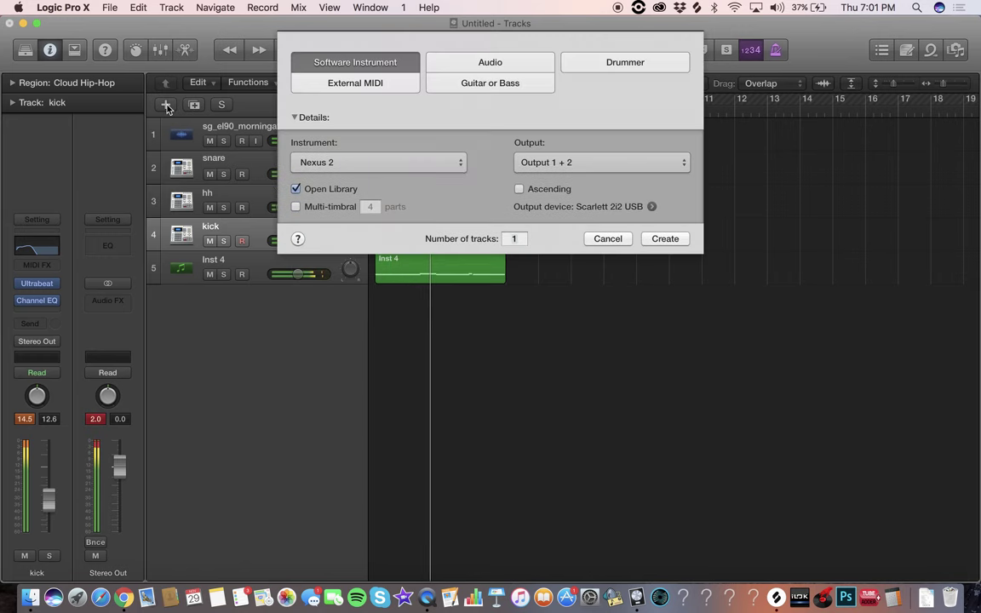
left_click(663, 239)
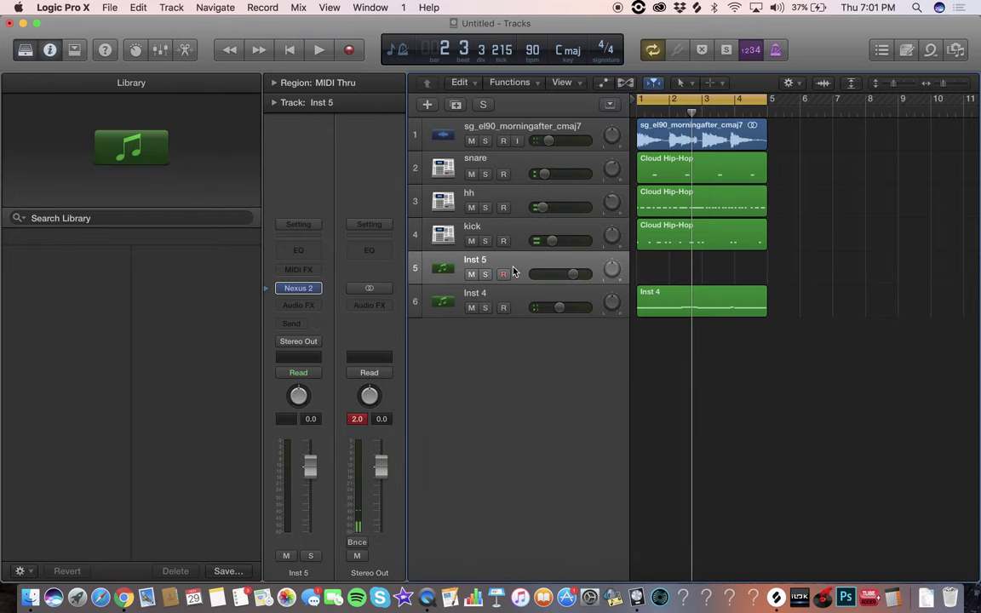
left_click(26, 51)
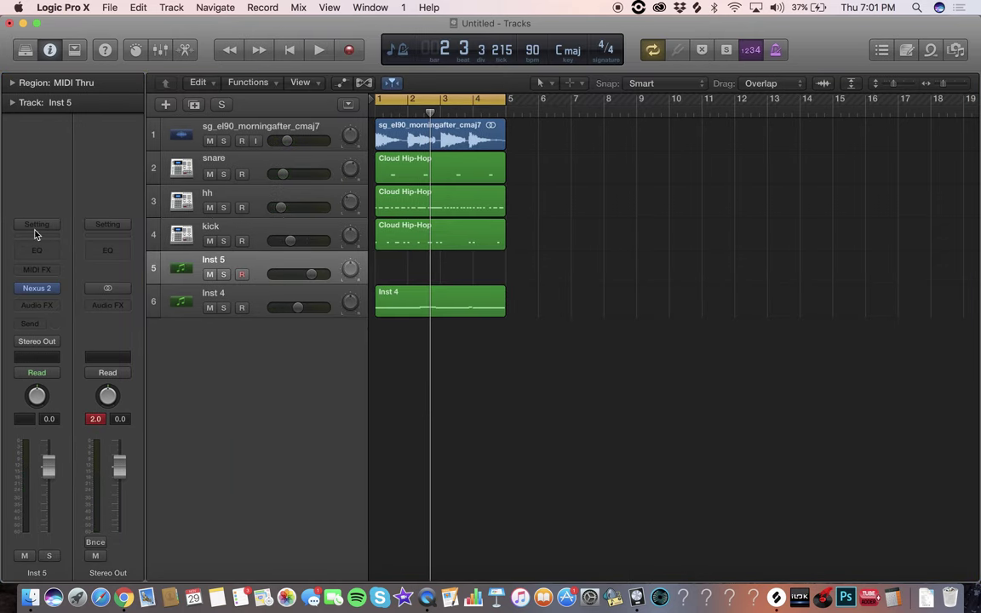
left_click(38, 288)
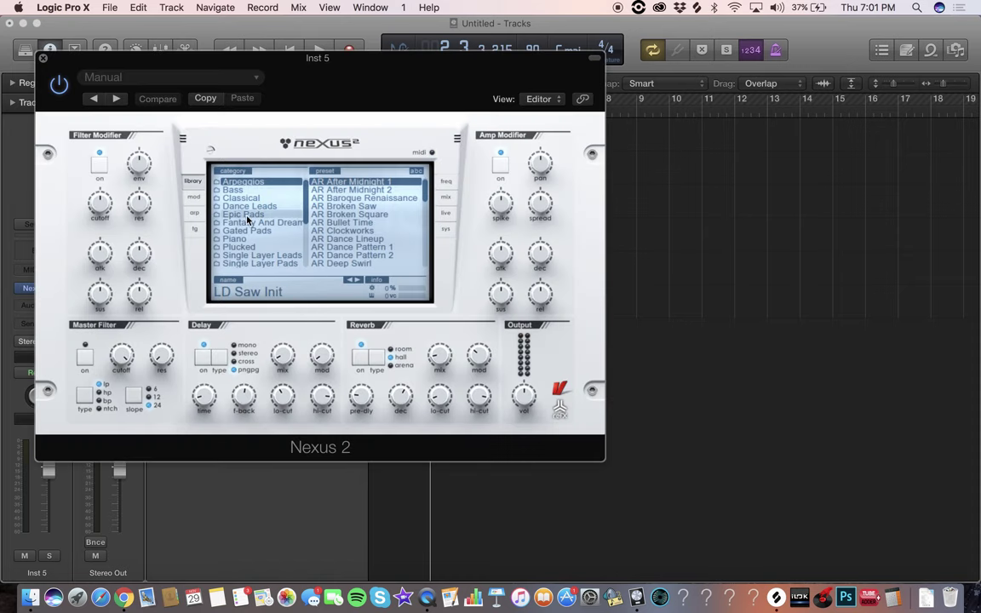
Audition Nexus 2 piano presets and load PN FM Piano Cheap, playing it against the loop
left_click(249, 240)
left_click(361, 241)
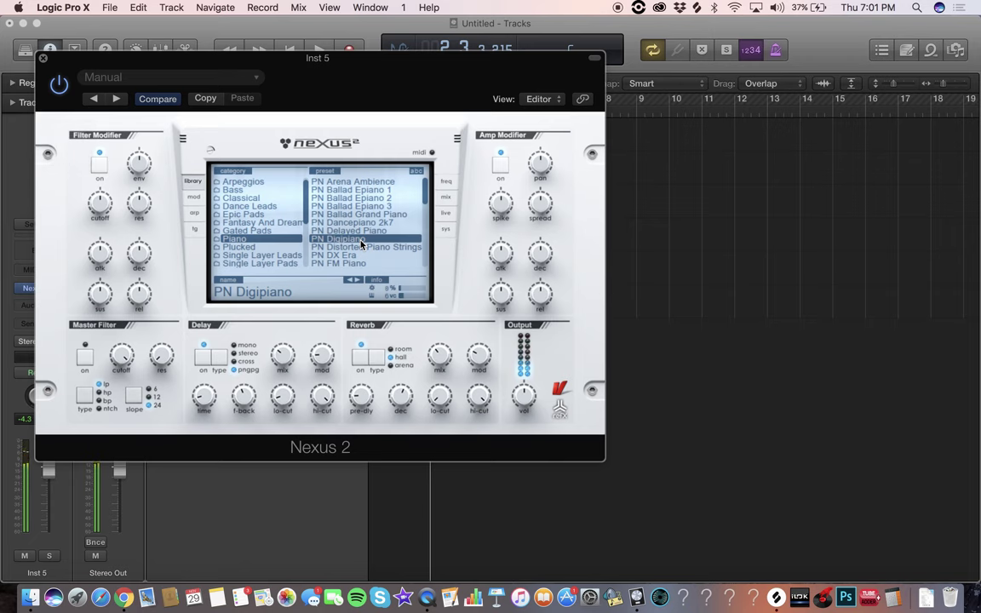
left_click(341, 206)
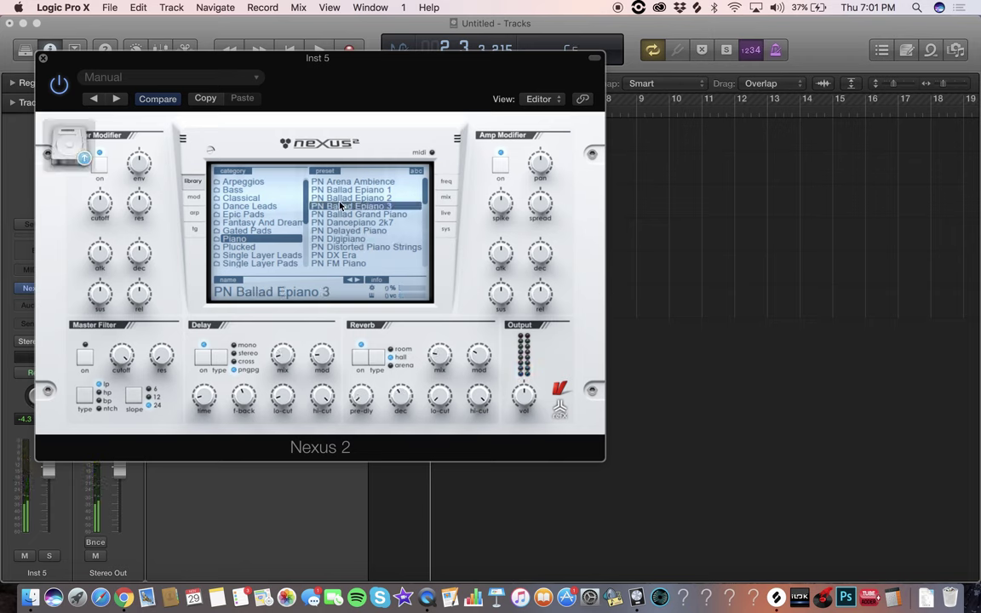
scroll(343, 219, "down", 3)
left_click(349, 239)
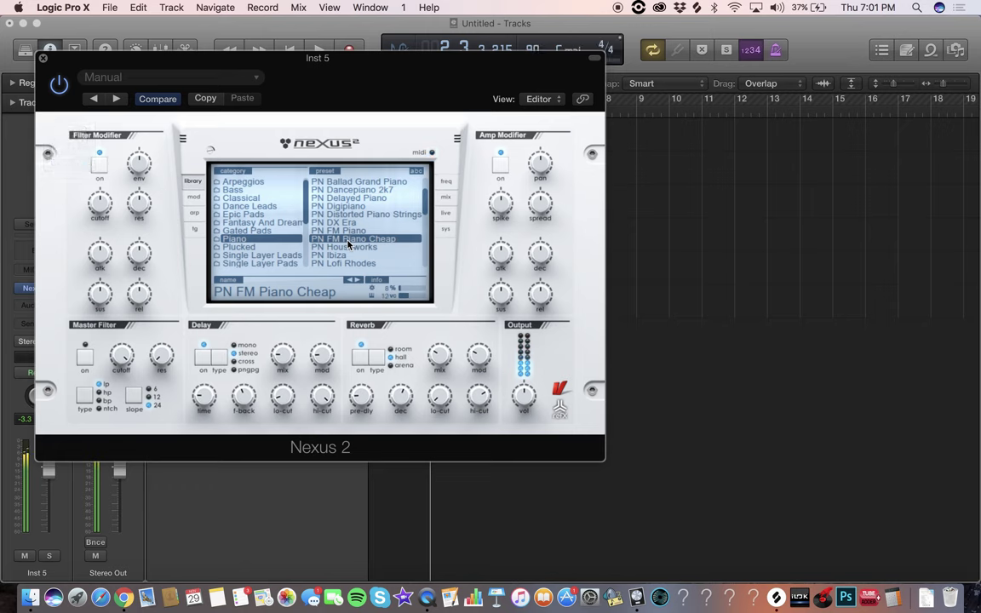
key("space")
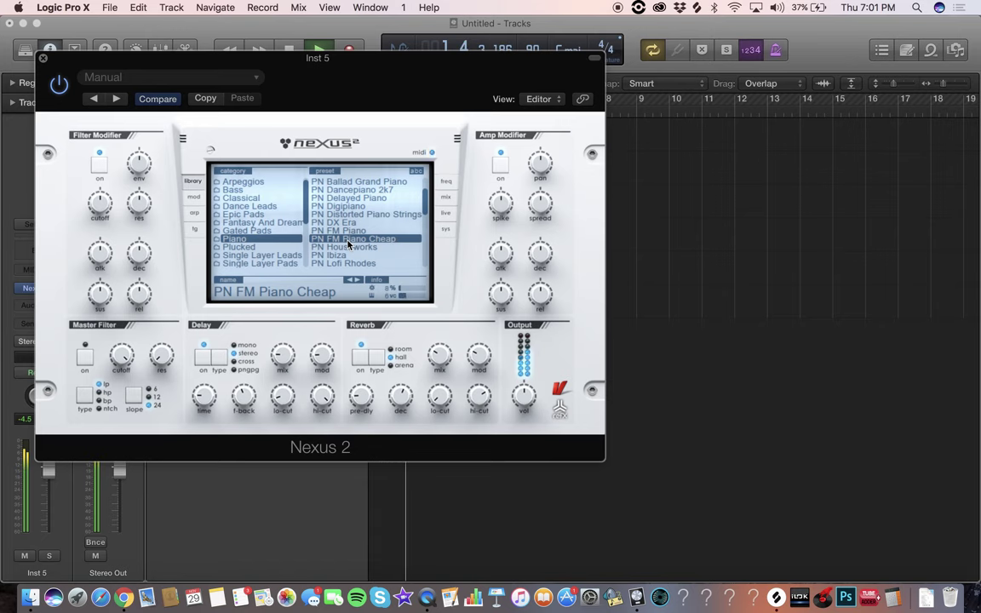
Lower the Inst 5 volume to -6.2 dB and record a piano part over the four-bar cycle
left_click(40, 59)
left_click_drag(284, 274, 268, 274)
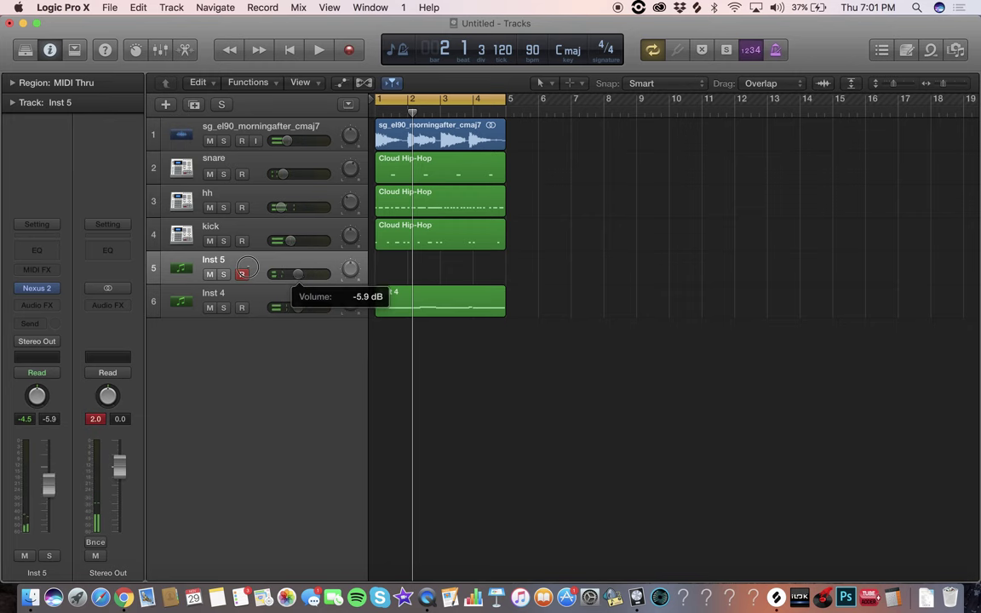
key("r")
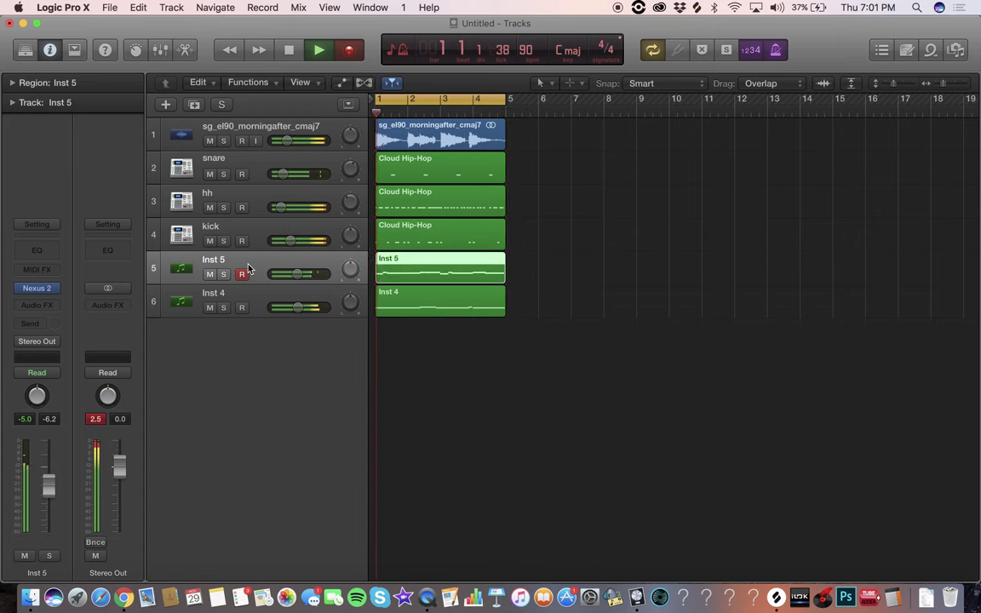
key("space")
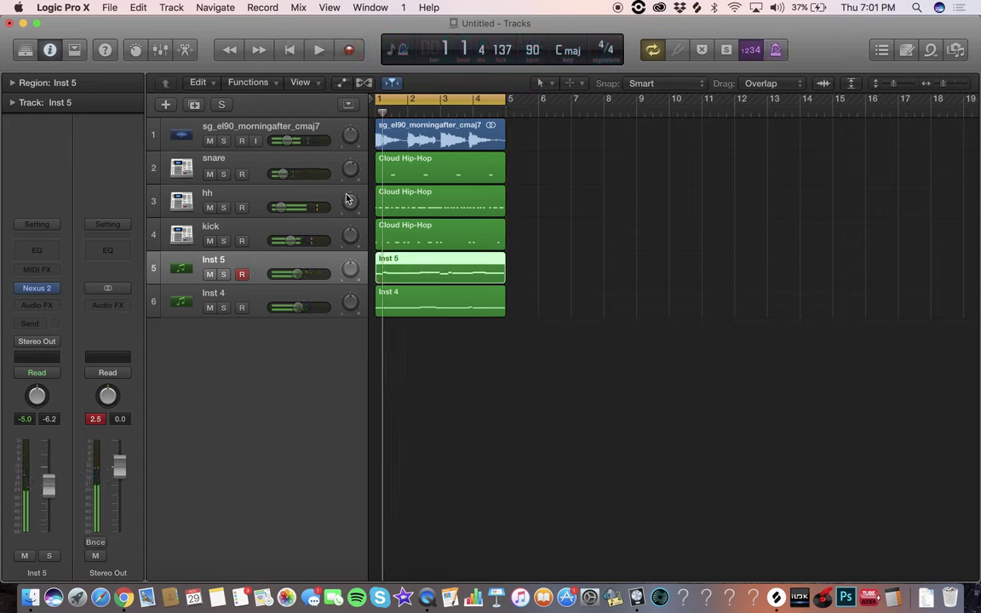
Pan the Inst 5 track to -11 and rename it "FM pno cheap" after its Nexus 2 preset
left_click_drag(350, 136, 350, 133)
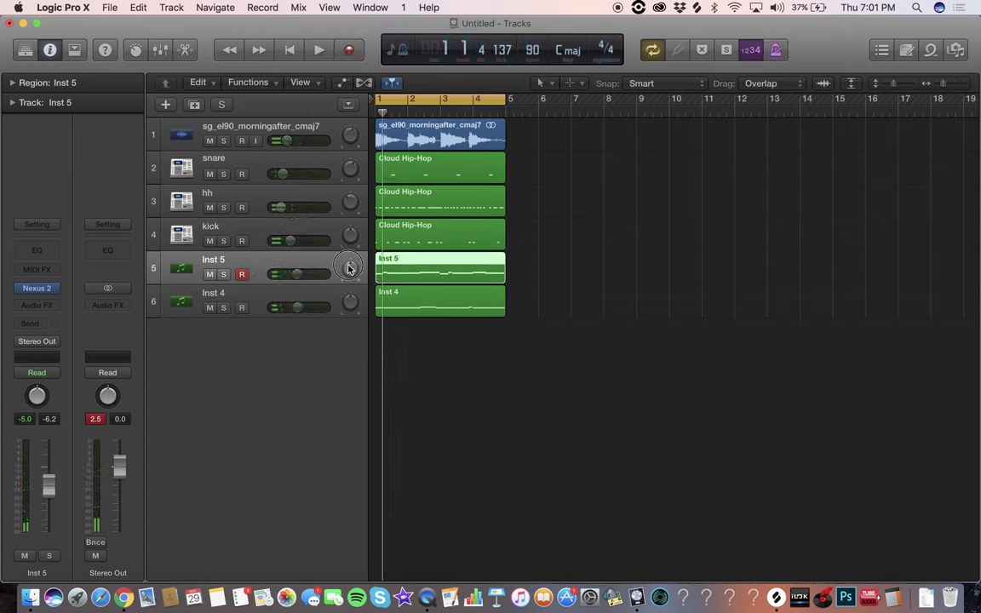
left_click_drag(350, 269, 350, 277)
left_click(38, 290)
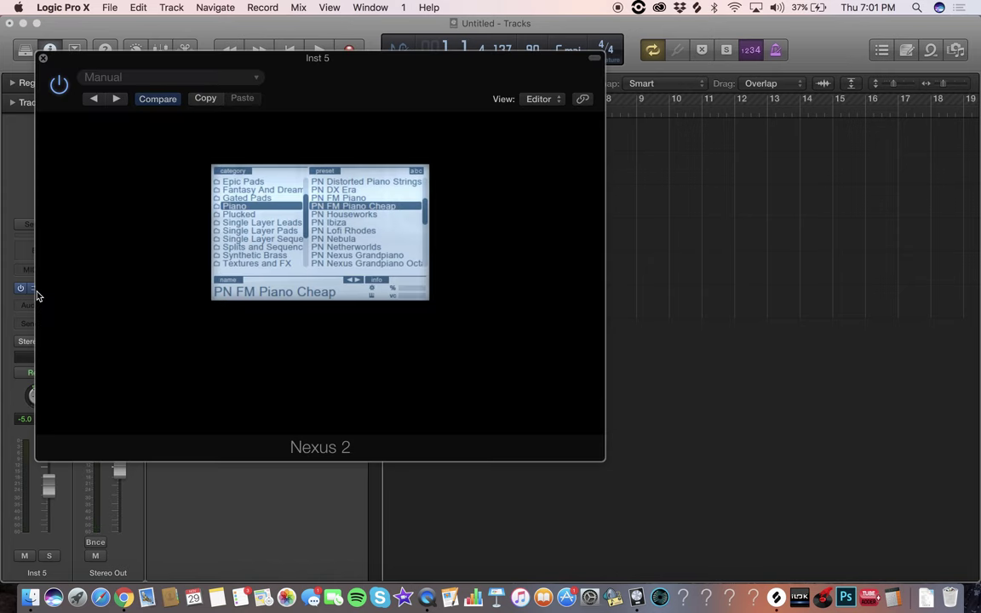
left_click(43, 58)
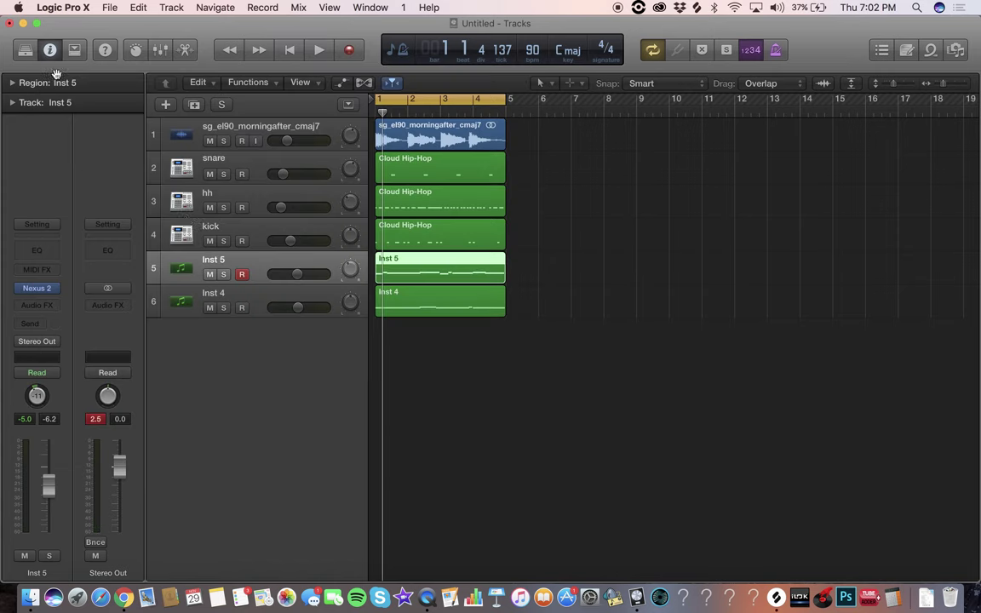
double_click(262, 259)
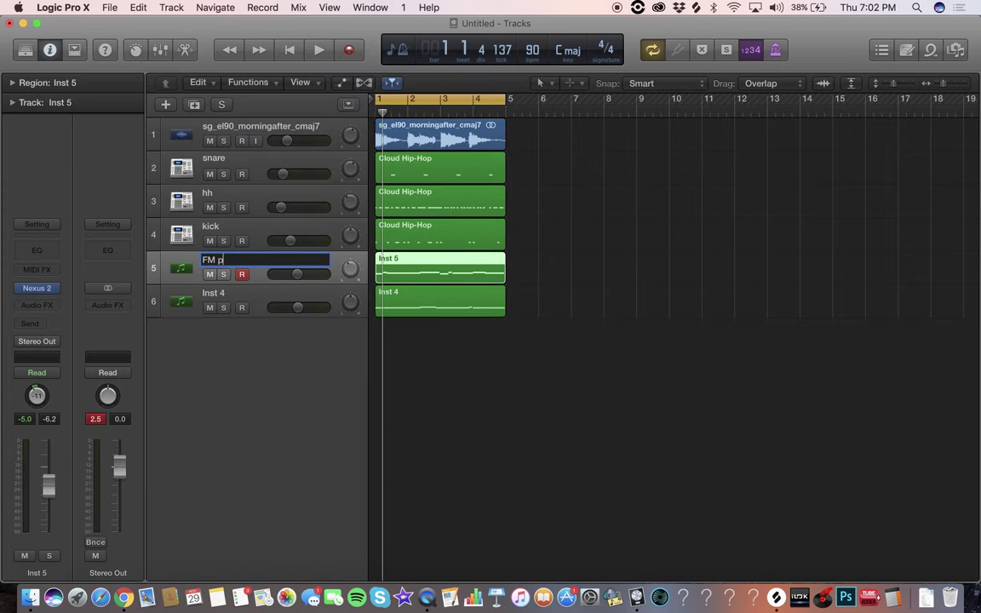
type("FM pno cheap")
key("Return")
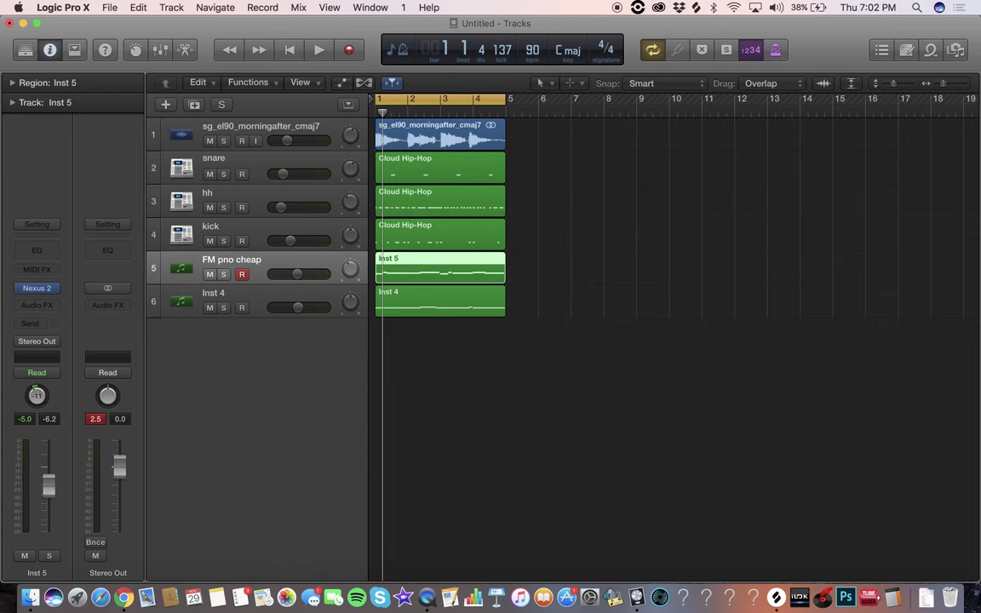
Check the Nexus 2 preset used on Inst 4 and rename that track "Dance bass"
left_click(260, 298)
key("s")
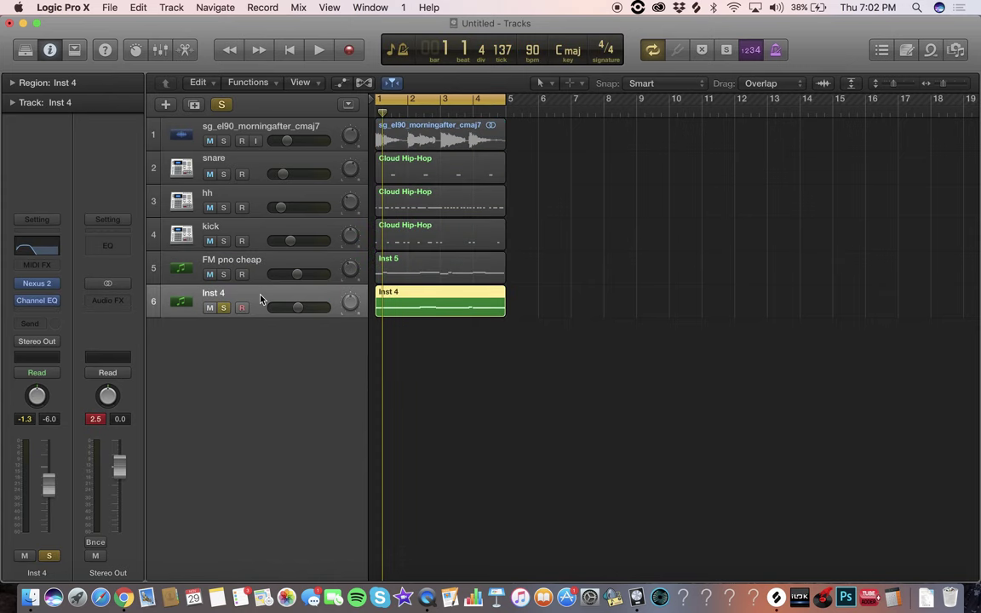
left_click(37, 285)
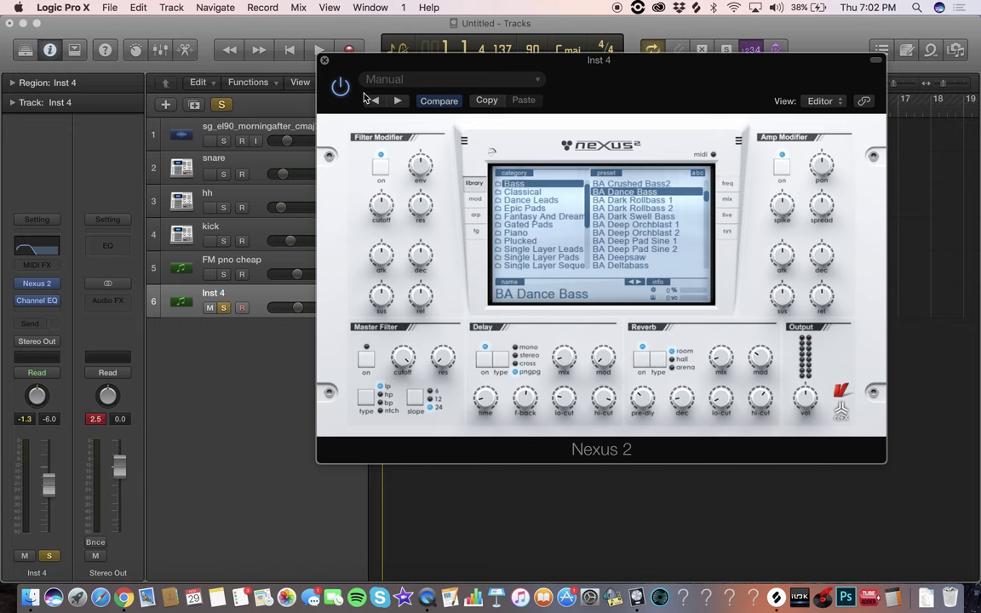
left_click(324, 62)
key("s")
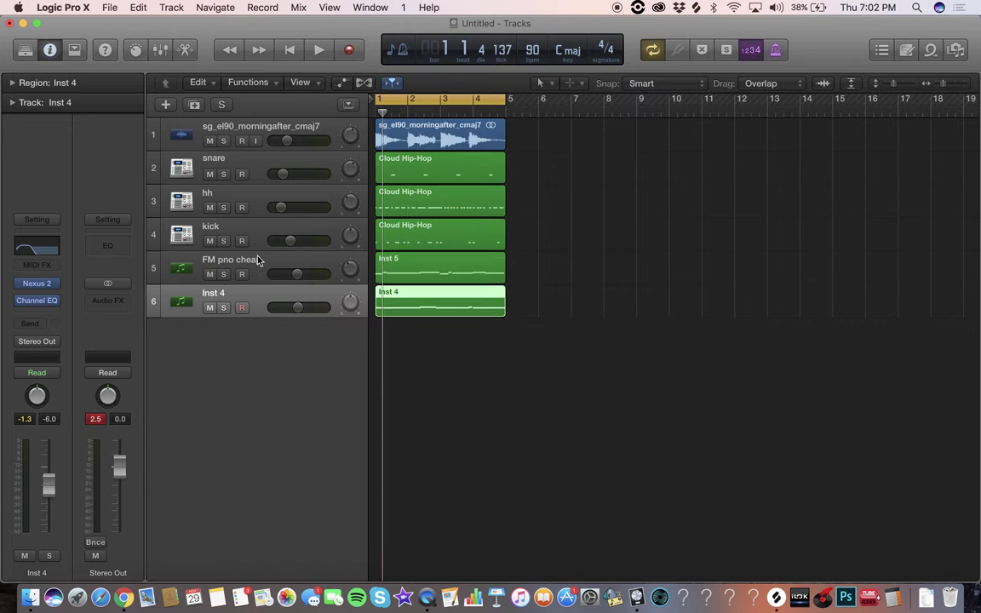
double_click(250, 297)
type("Dance bas")
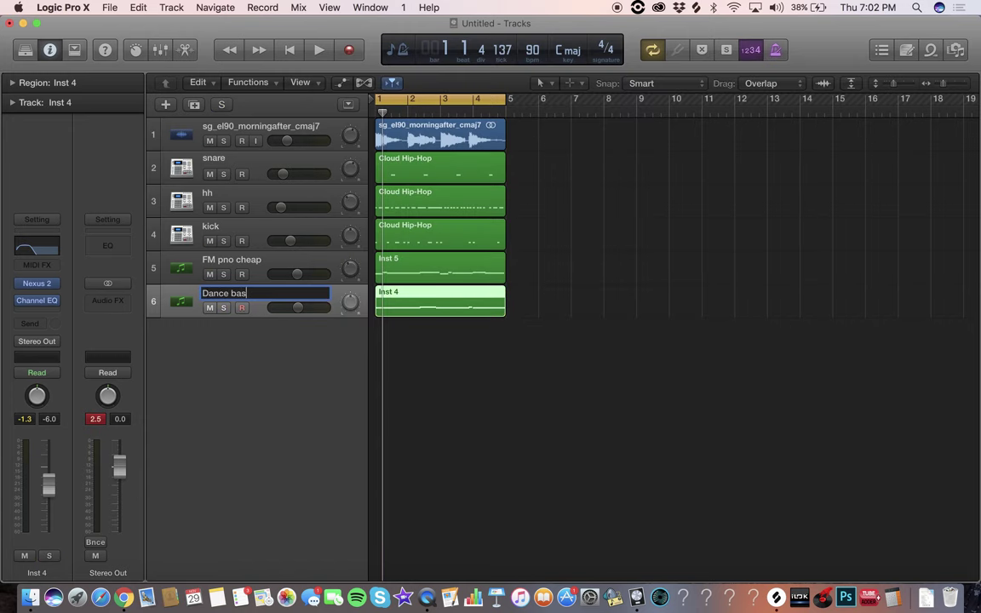
type("s")
key("Return")
Move the FM pno cheap track directly below the guitar loop and duplicate it as an empty track with the same settings
key("space")
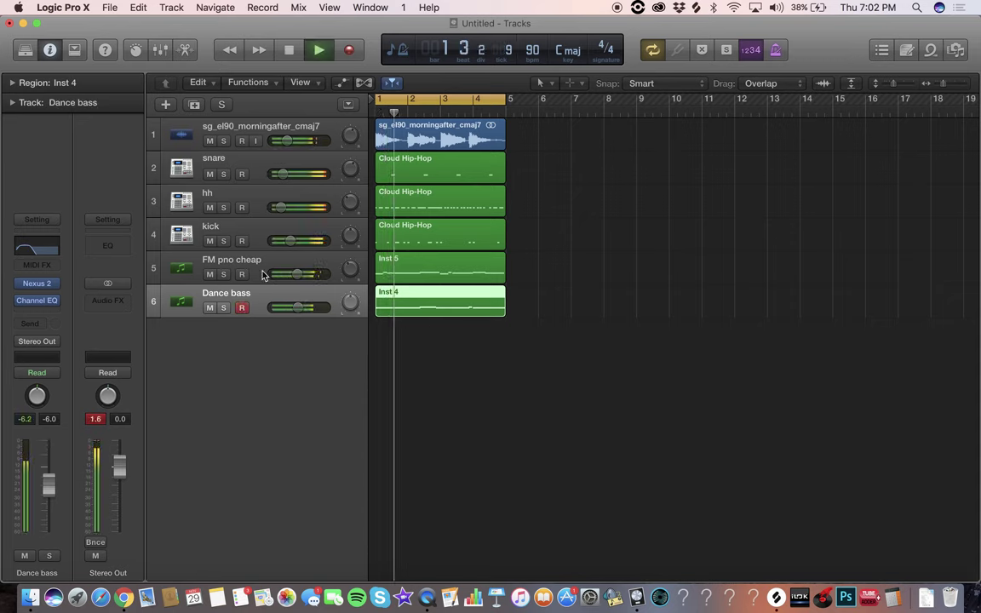
left_click_drag(263, 274, 256, 170)
key("super+d")
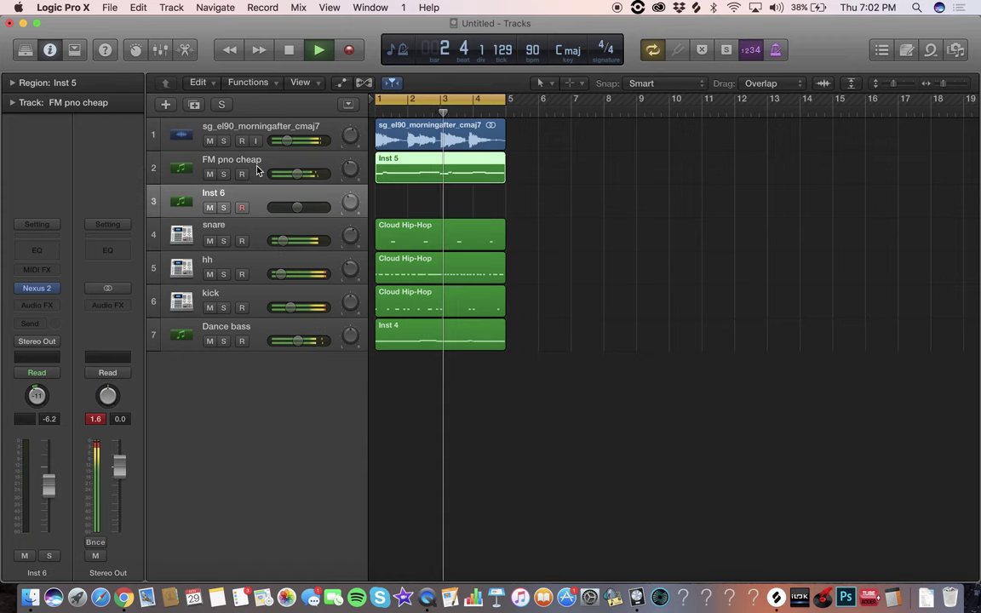
key("space")
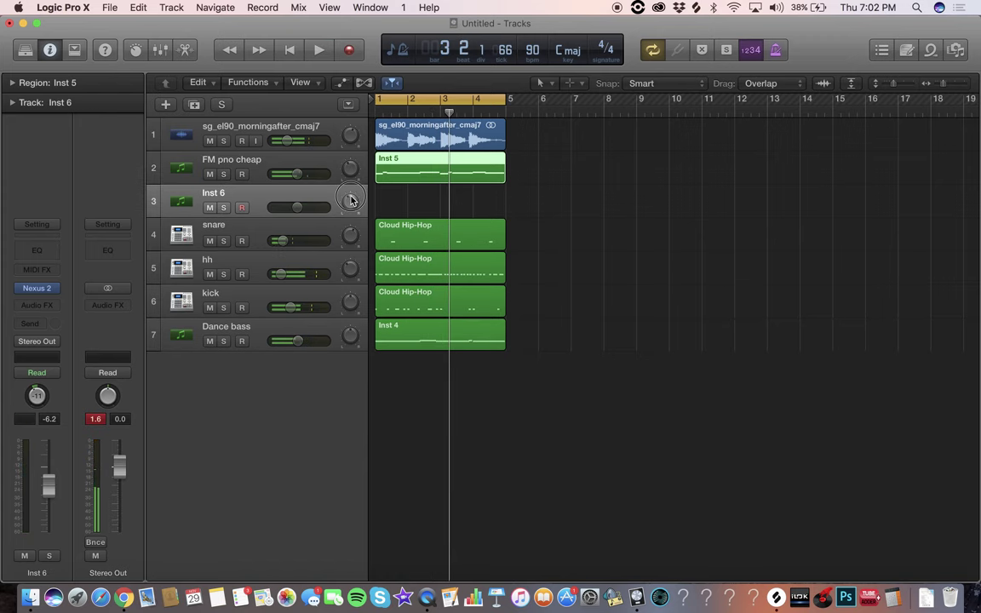
Replace Nexus 2 on the Inst 6 track with the stereo Xpand!2 instrument from AIR Music Technology
left_click(39, 290)
left_click(45, 61)
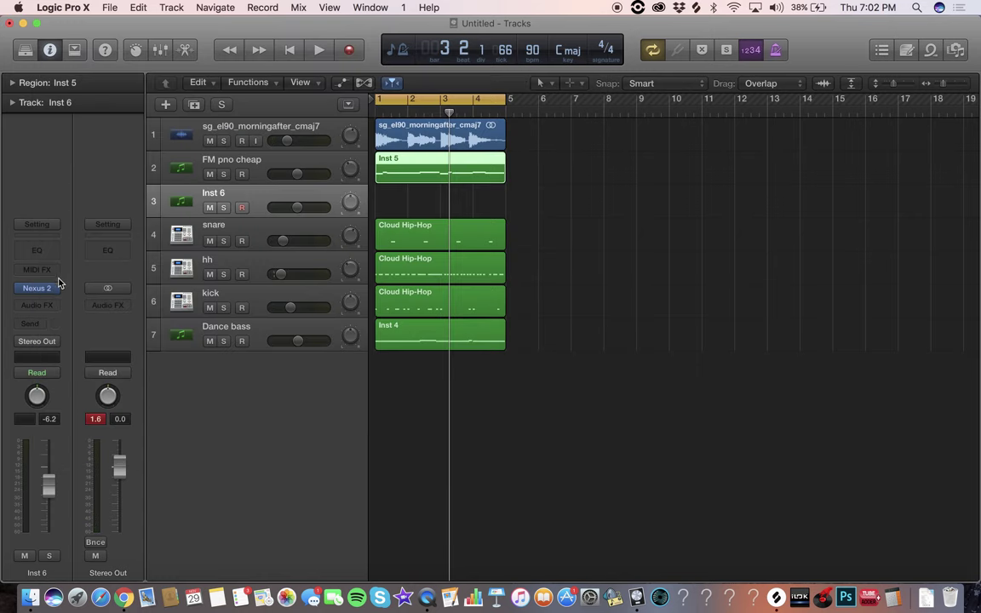
left_click(57, 290)
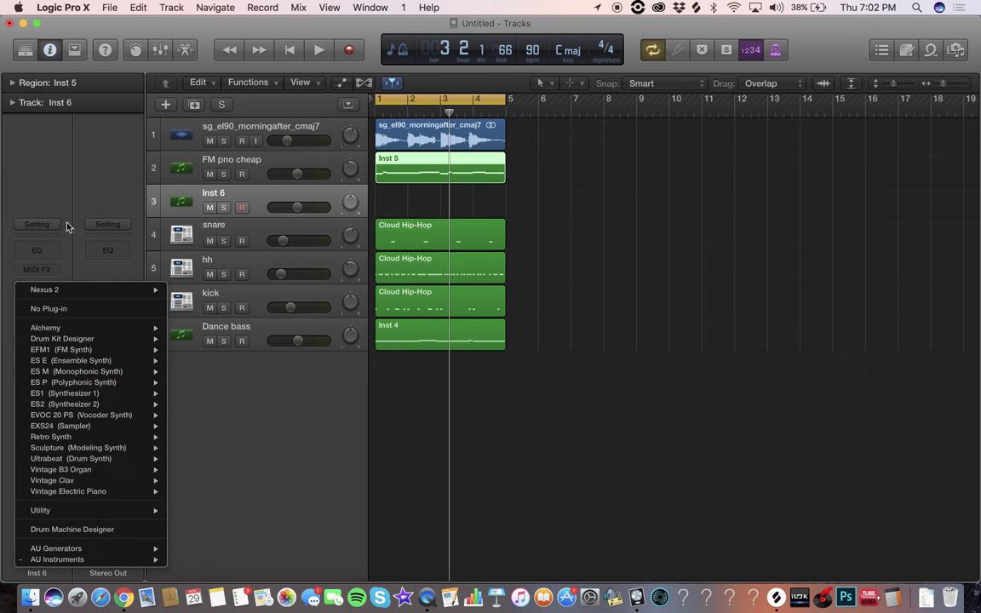
mouse_move(84, 560)
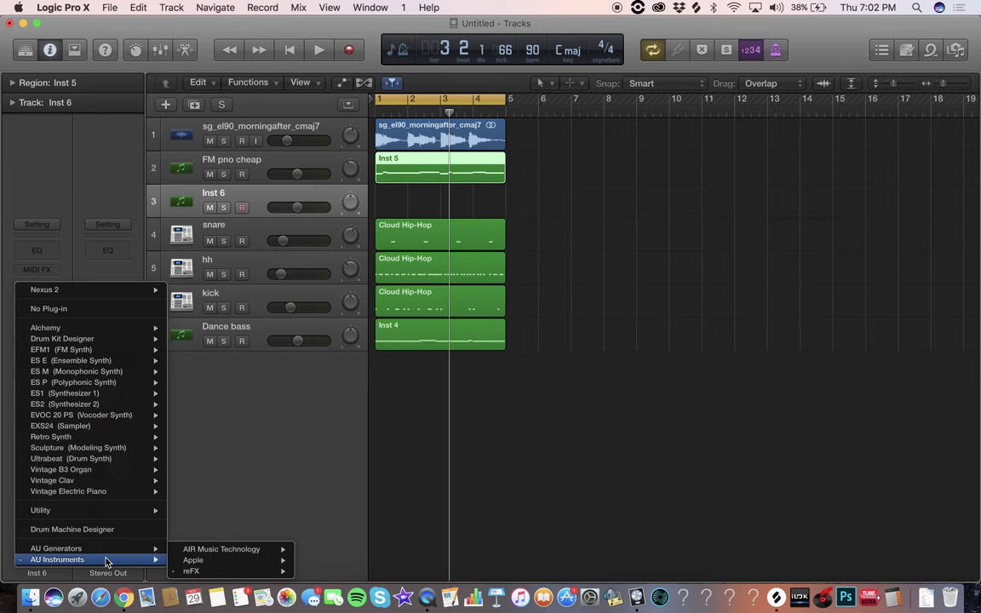
mouse_move(201, 553)
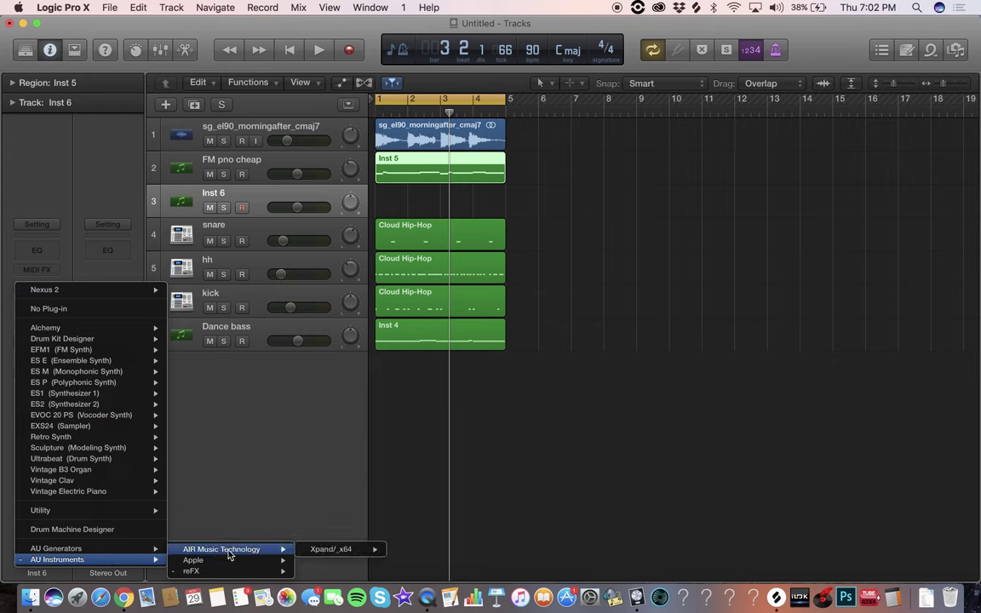
mouse_move(345, 550)
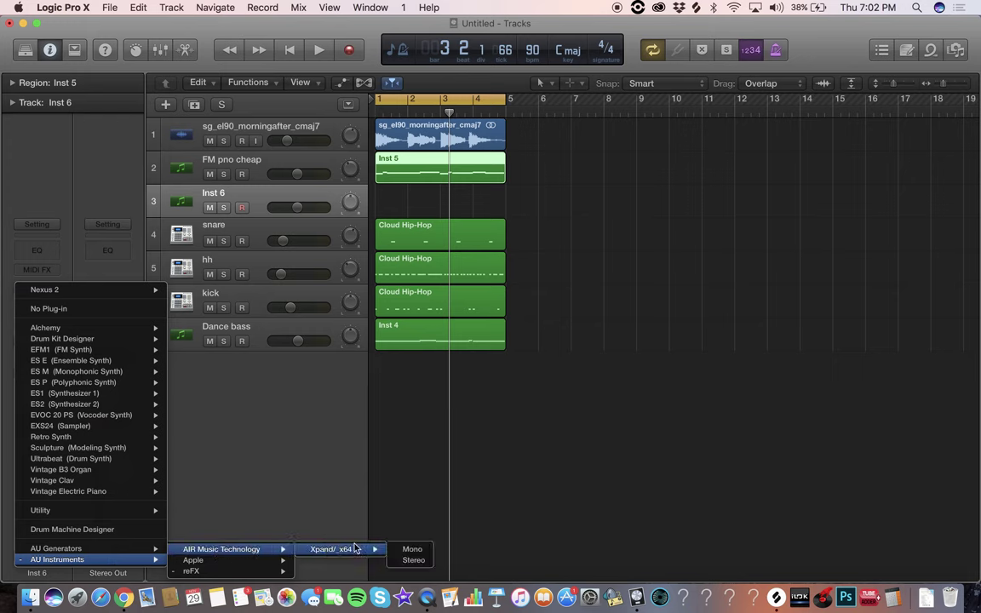
left_click(415, 561)
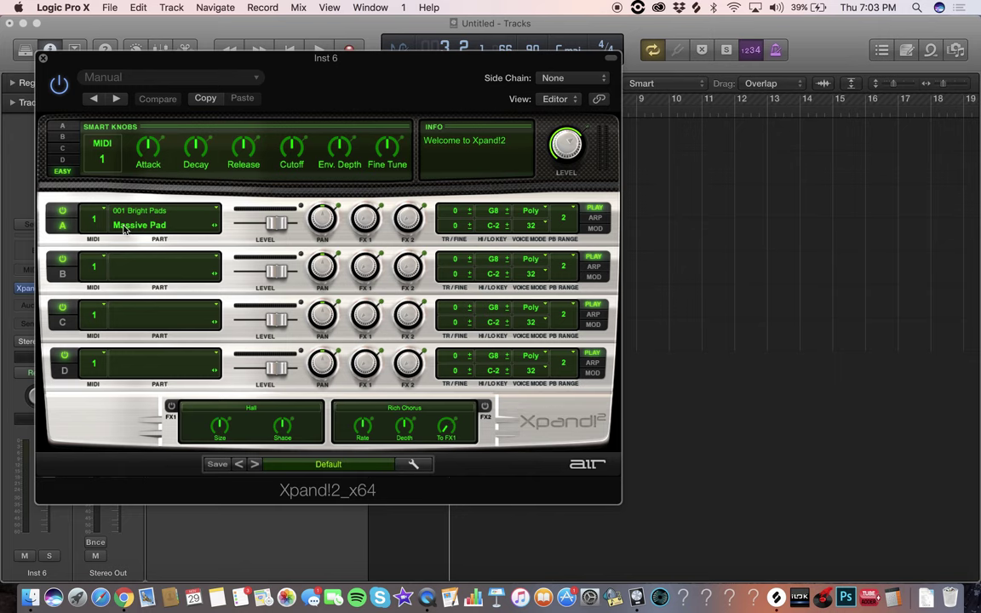
Browse Xpand!2 part A sounds while the beat plays, trying Dancing Organ Layer+ and Deep Morse+ from 003 Pad Layers
left_click(166, 224)
mouse_move(195, 322)
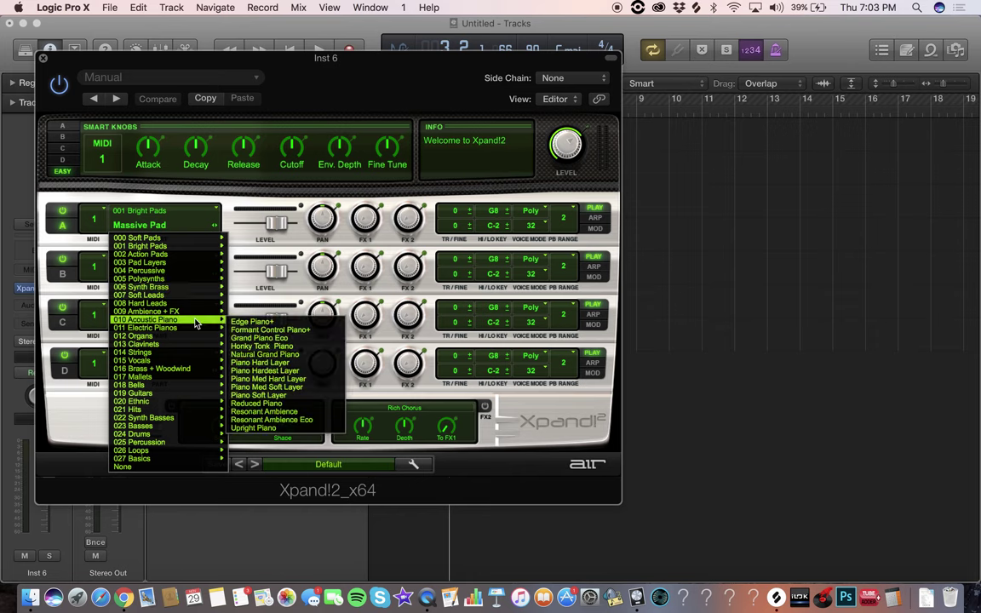
key("space")
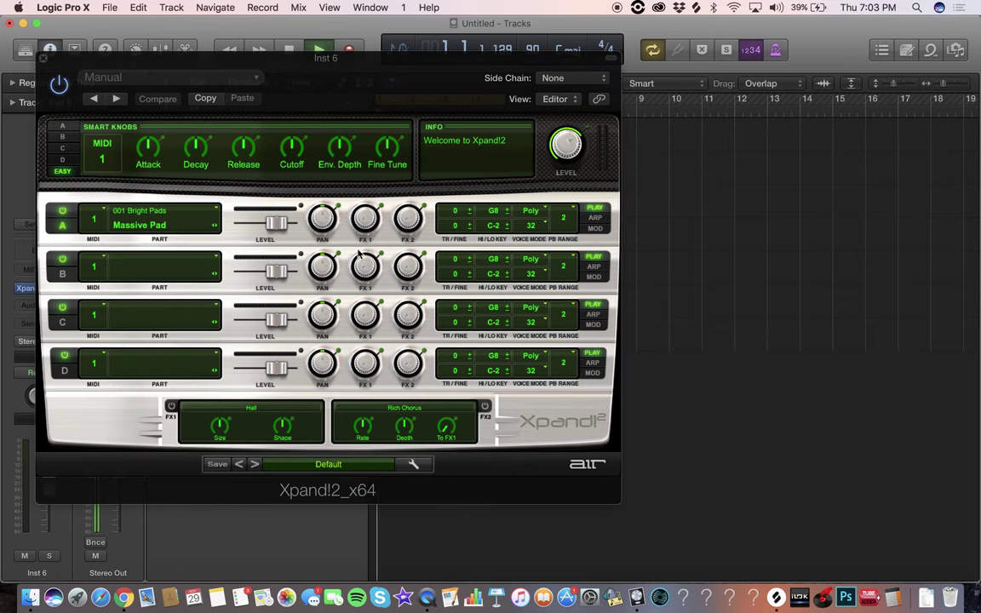
left_click(158, 226)
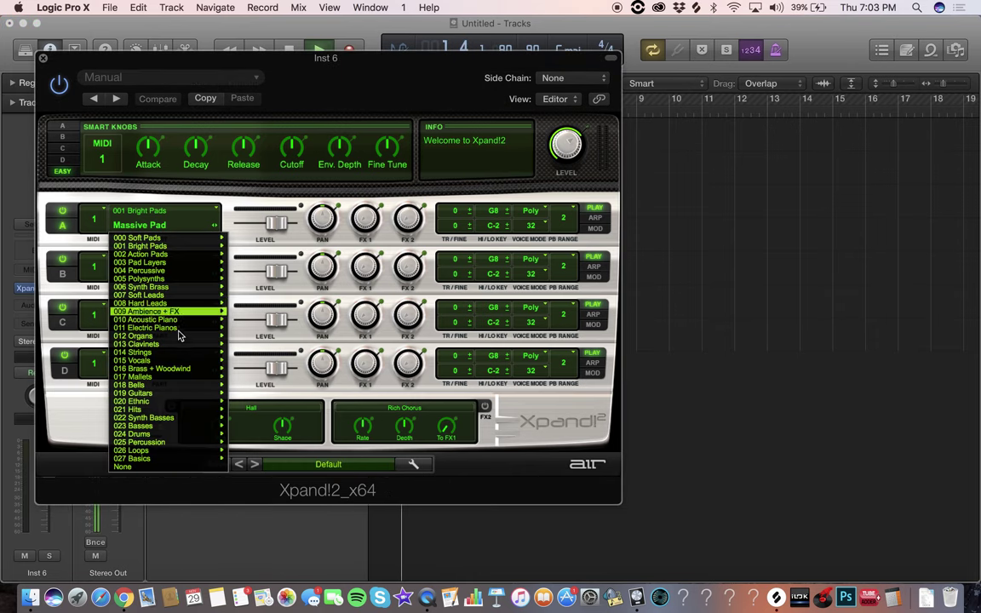
mouse_move(179, 394)
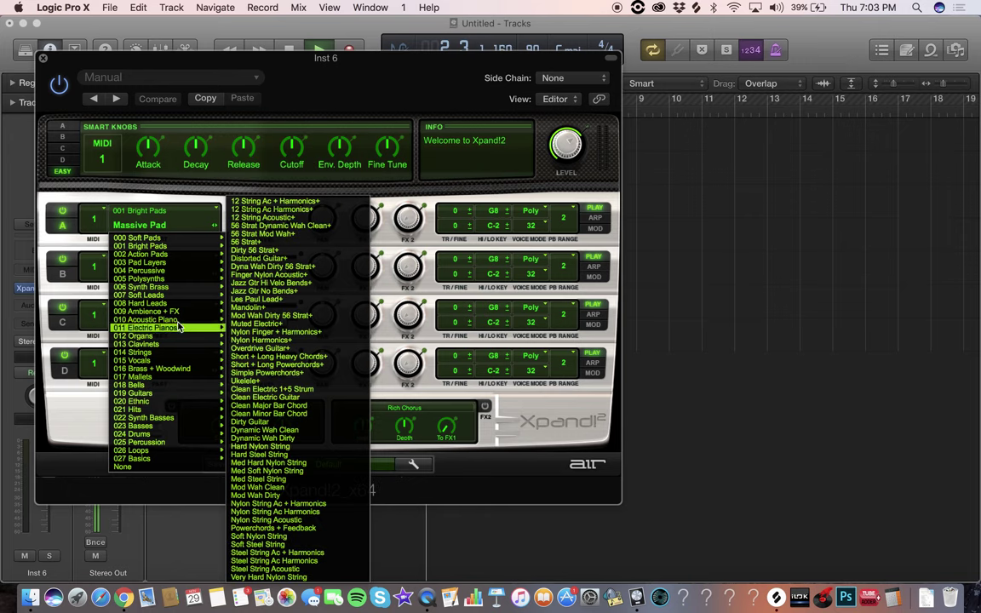
mouse_move(179, 296)
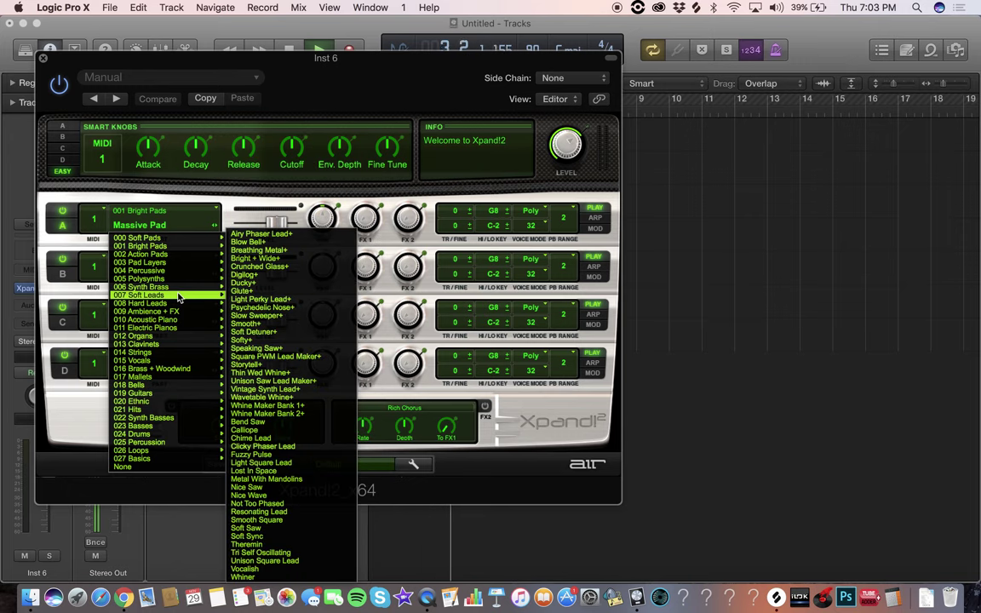
mouse_move(168, 362)
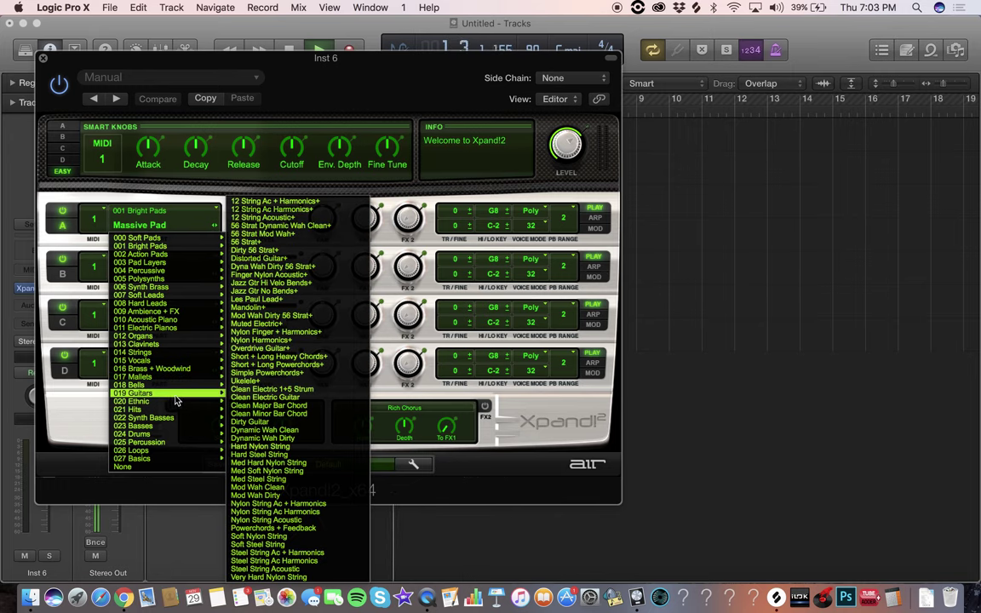
mouse_move(155, 273)
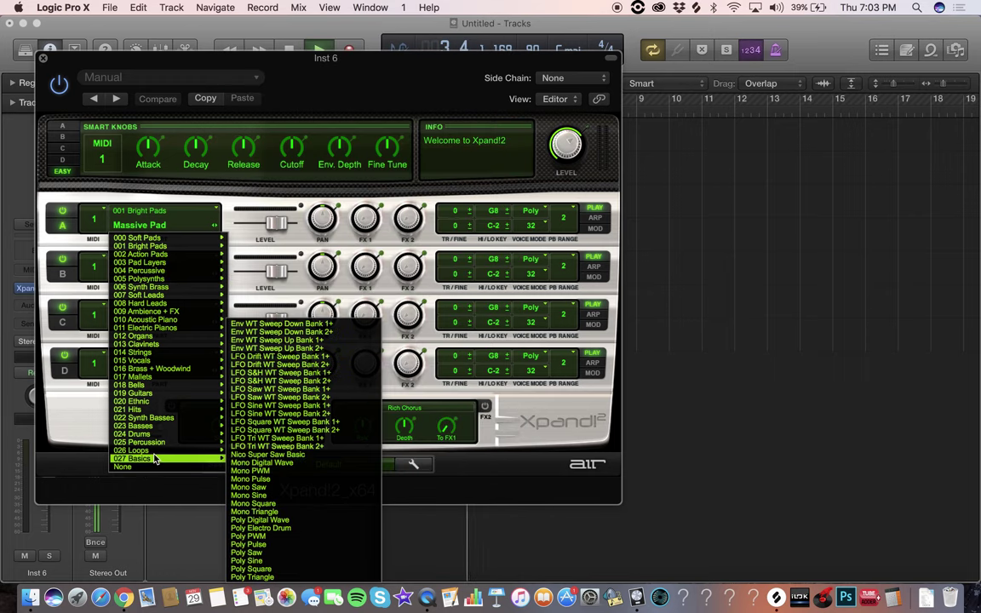
mouse_move(156, 443)
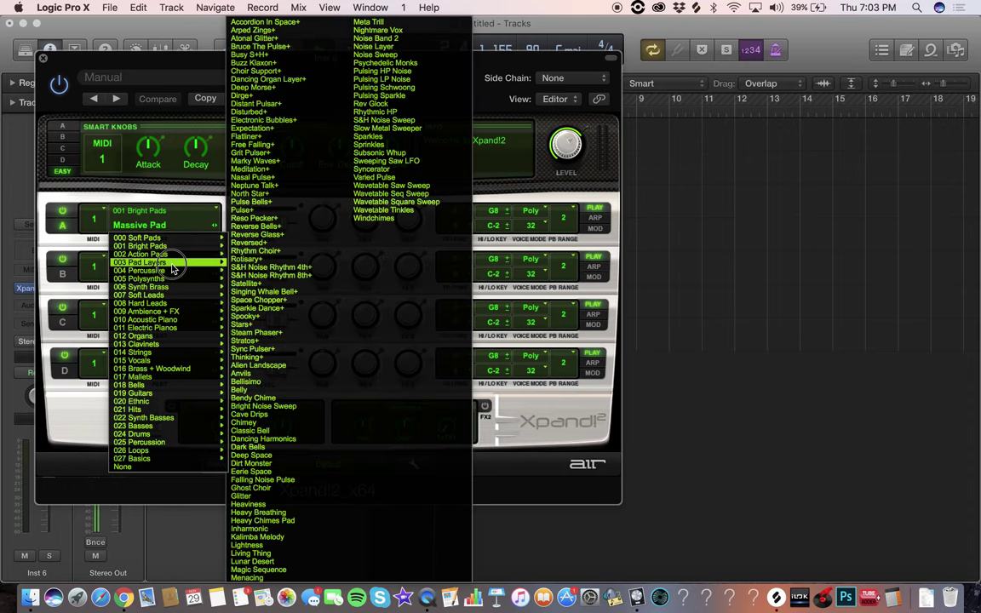
left_click(264, 79)
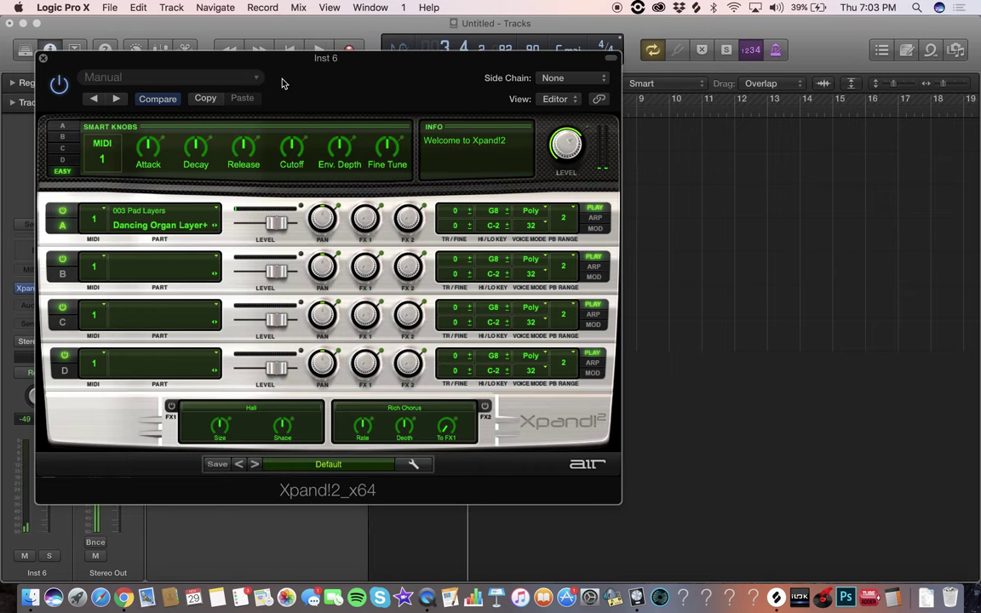
left_click(216, 226)
Move the Xpand!2 window clear of the upper tracks and select the Inst 6 track
left_click_drag(357, 49, 417, 448)
left_click_drag(282, 214, 293, 213)
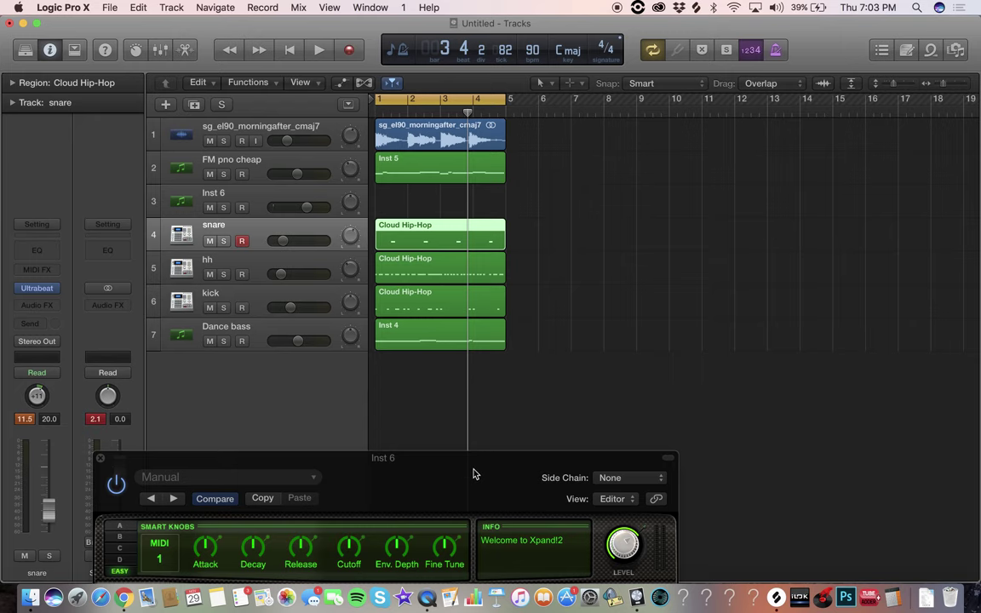
left_click_drag(474, 474, 445, 255)
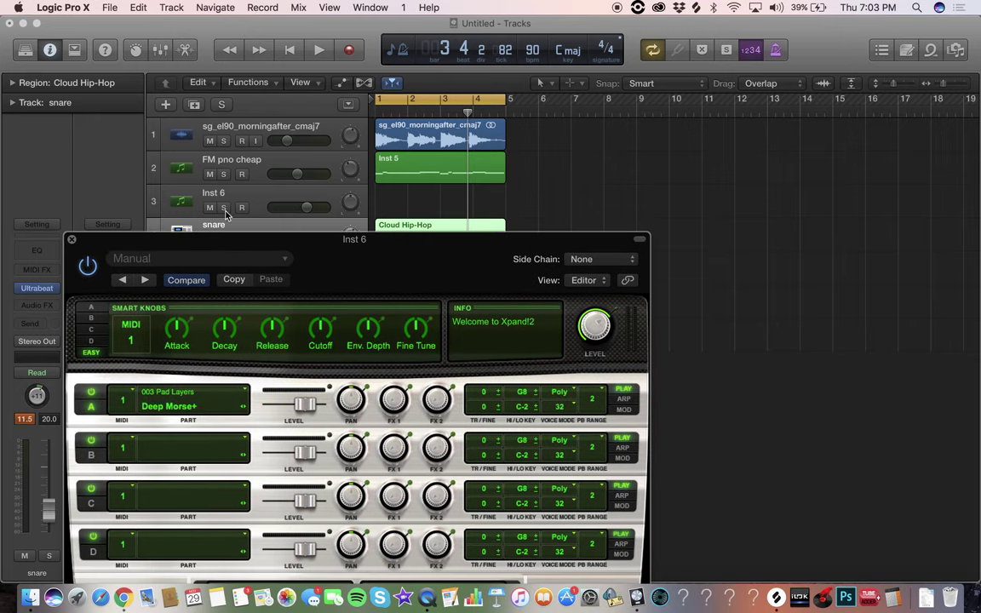
left_click(251, 198)
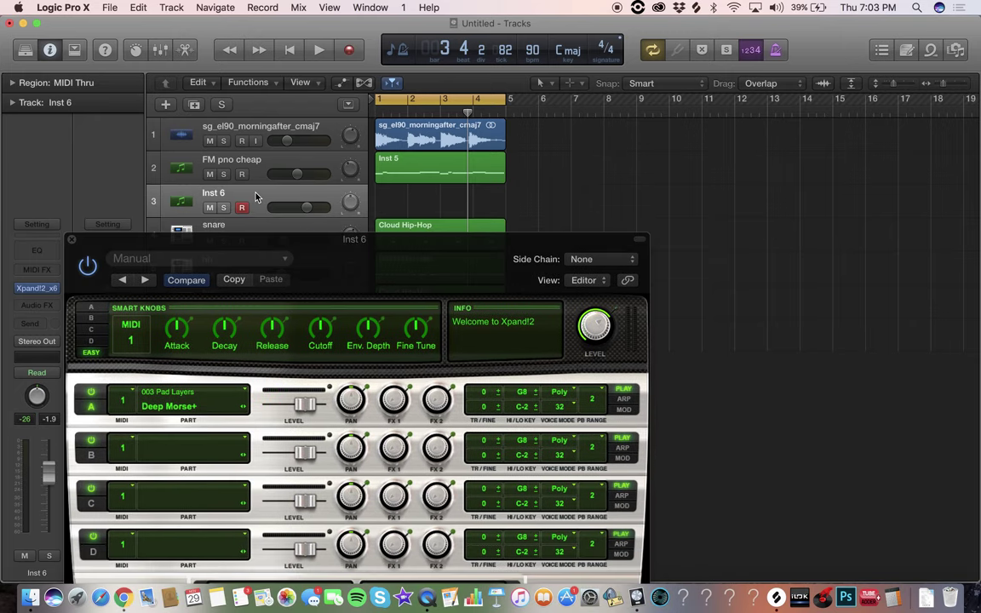
Load the Sweetness+ sound from 005 Polysynths into Xpand!2 part A and audition it against the beat
left_click(216, 406)
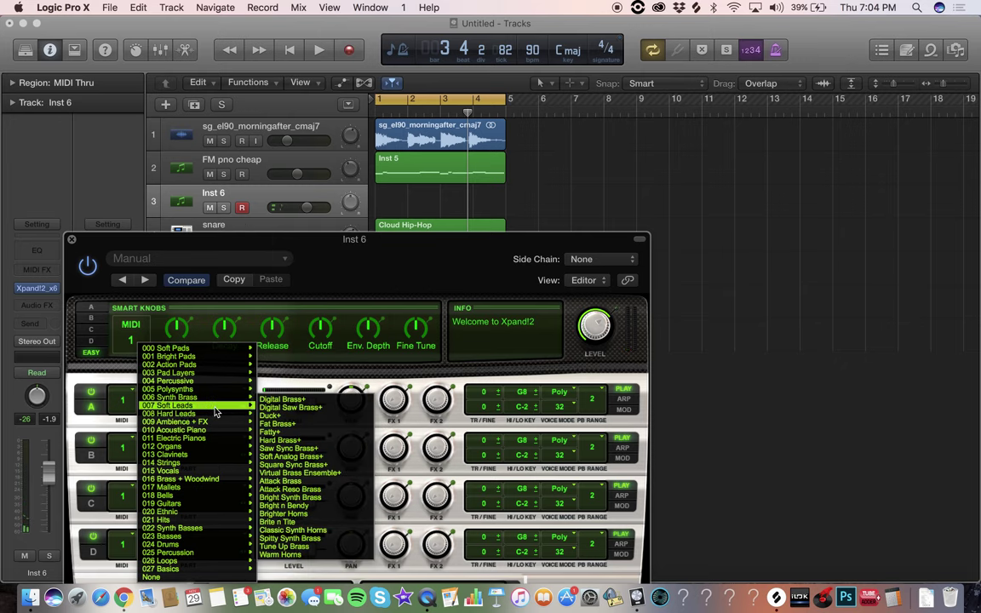
mouse_move(216, 411)
key("space")
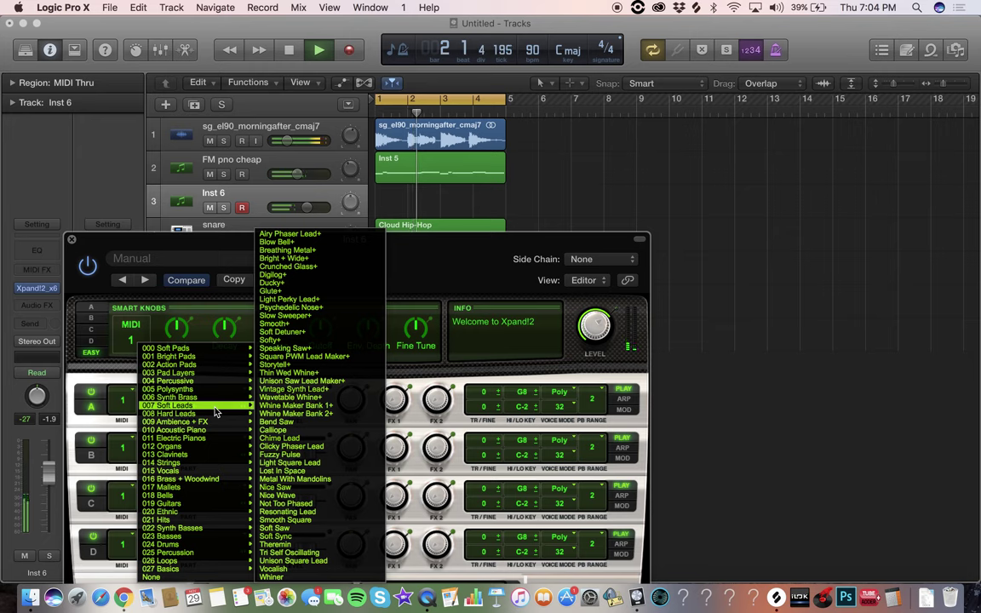
key("space")
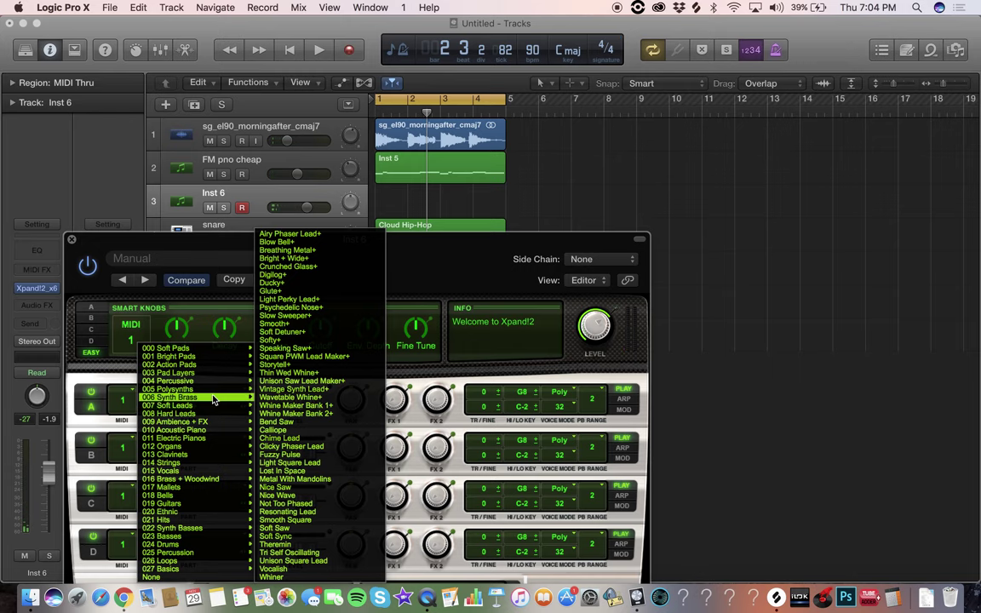
left_click(303, 358)
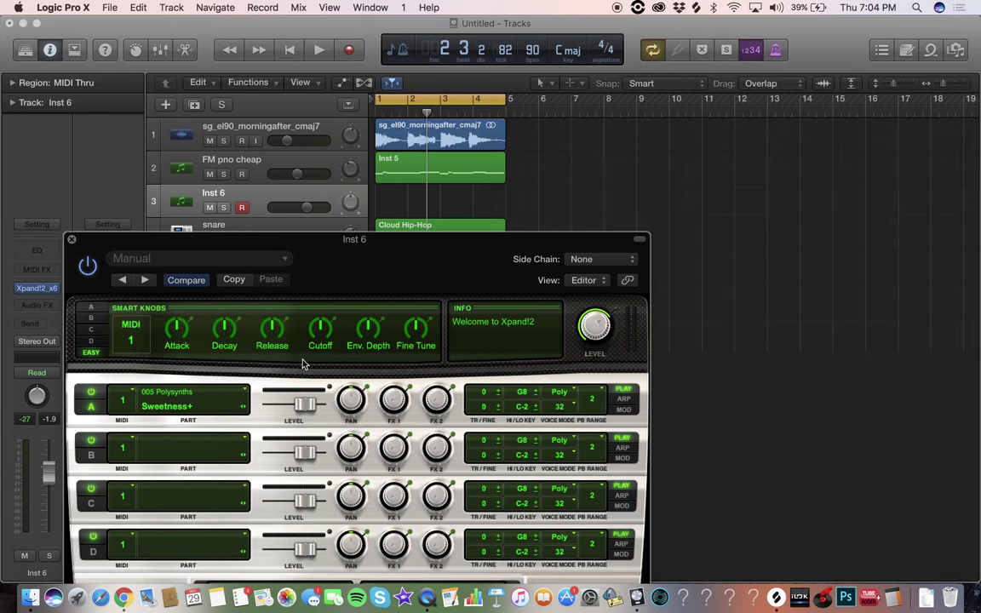
key("space")
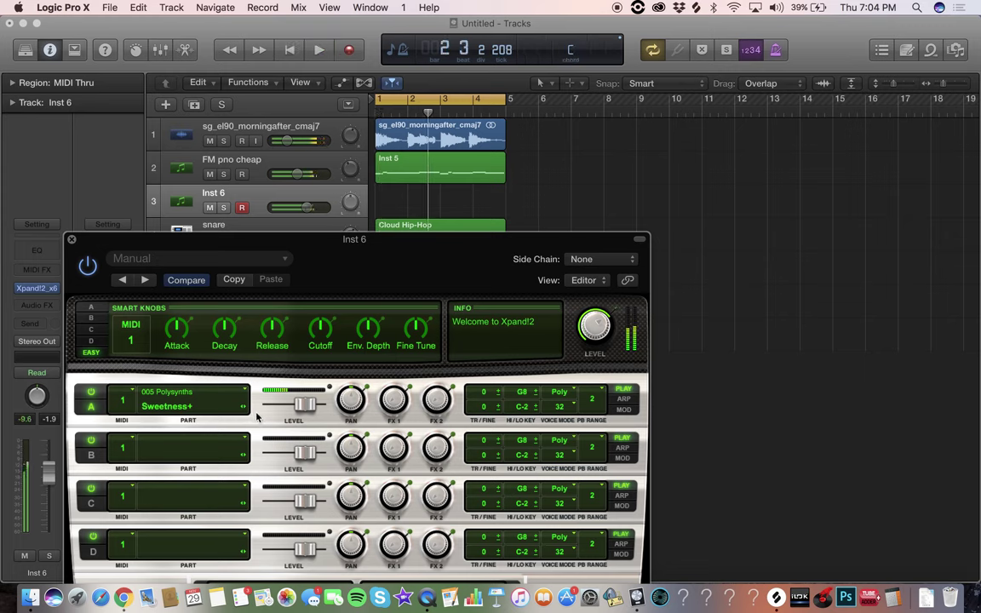
key("space")
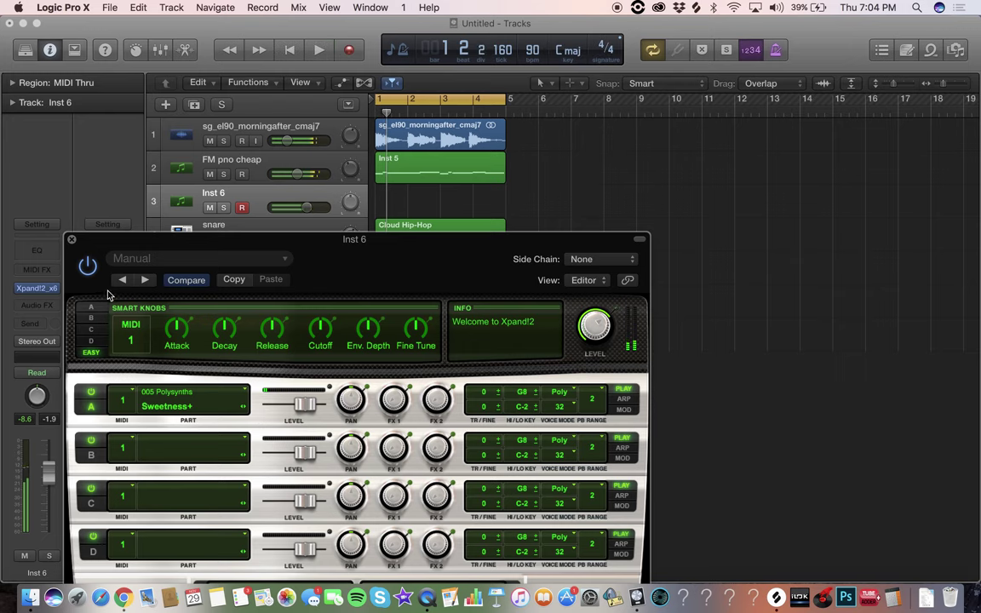
Close Xpand!2 and record a four-bar synth part on the Inst 6 track
left_click(71, 240)
key("space")
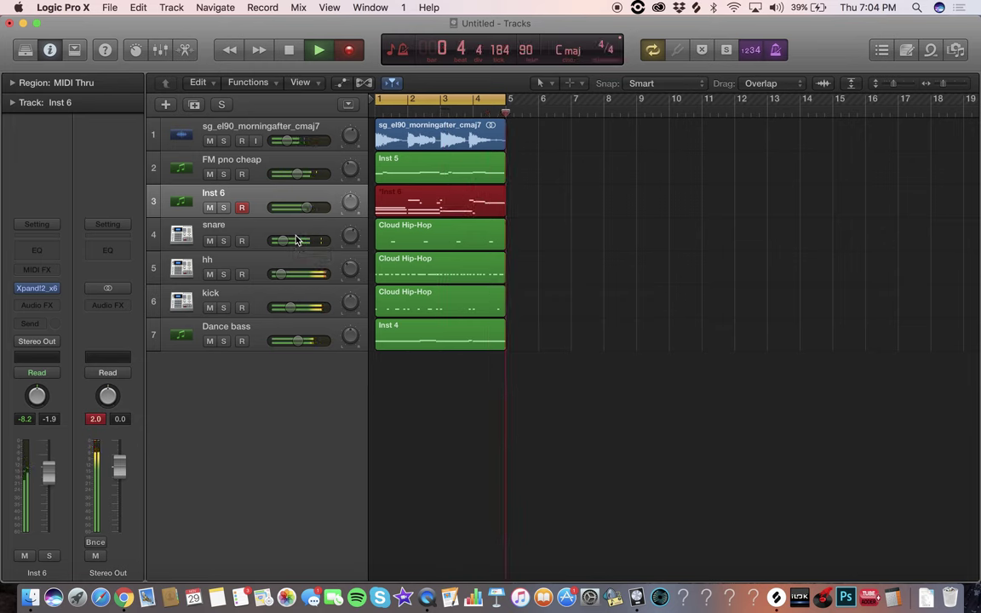
key("space")
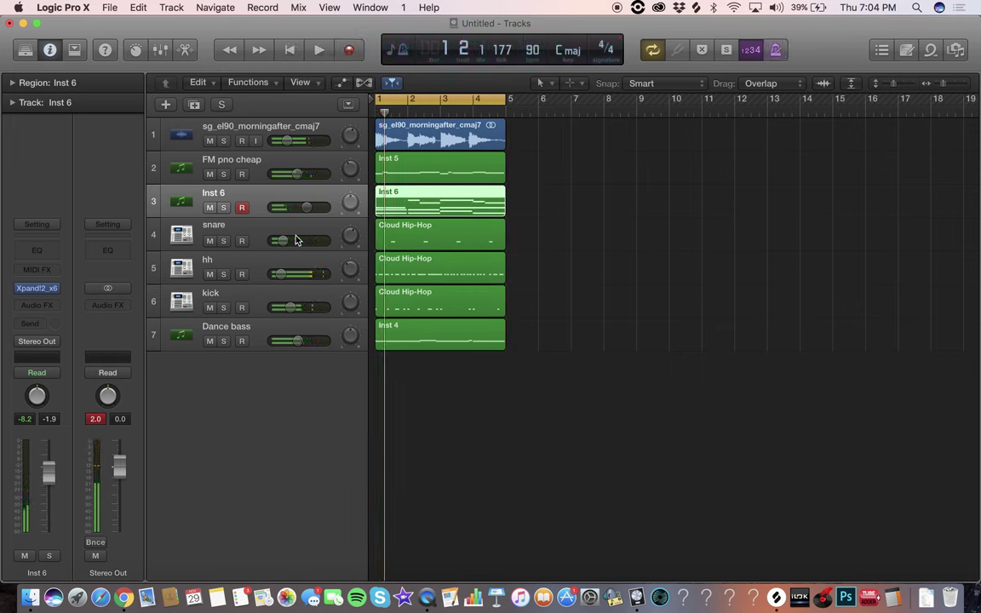
Lower the Inst 6 track's volume to -8.6 dB and pan it to +13 during playback
key("space")
left_click_drag(306, 206, 302, 206)
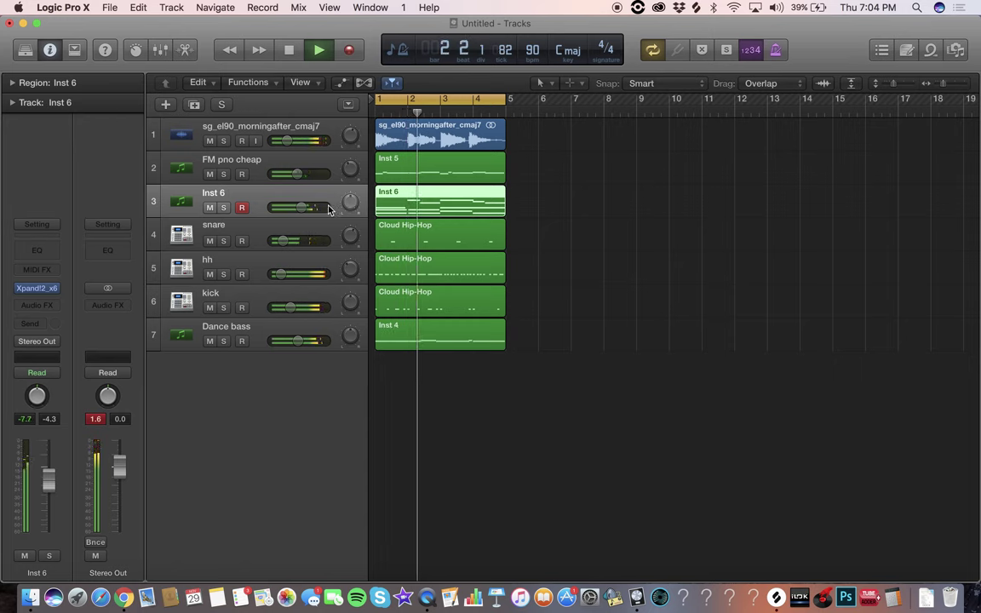
left_click_drag(301, 207, 340, 189)
Solo Inst 6, check its Xpand!2 sound name, rename the track "Sweetness", and return to the full mix
key("s")
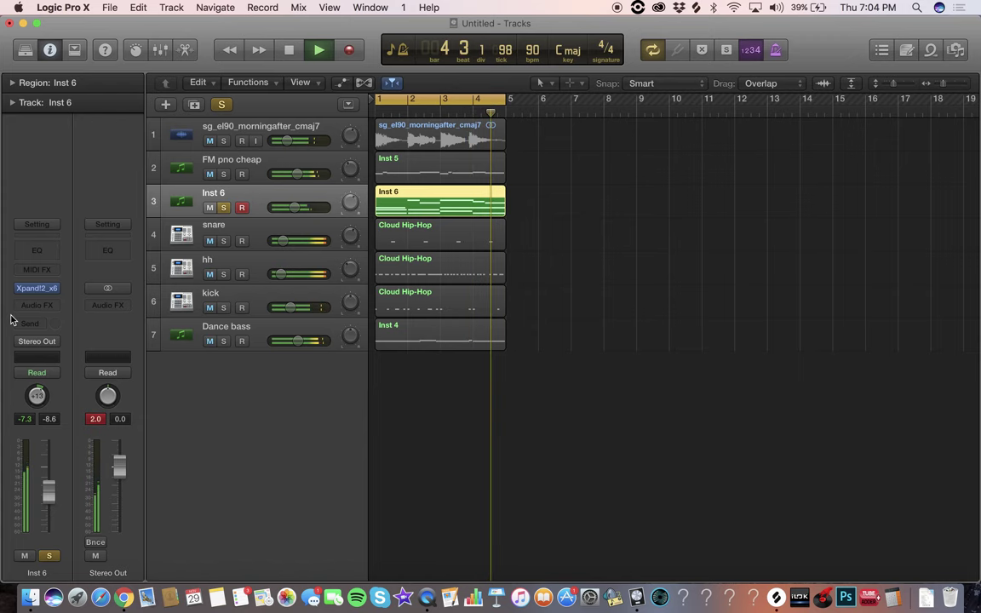
left_click(37, 290)
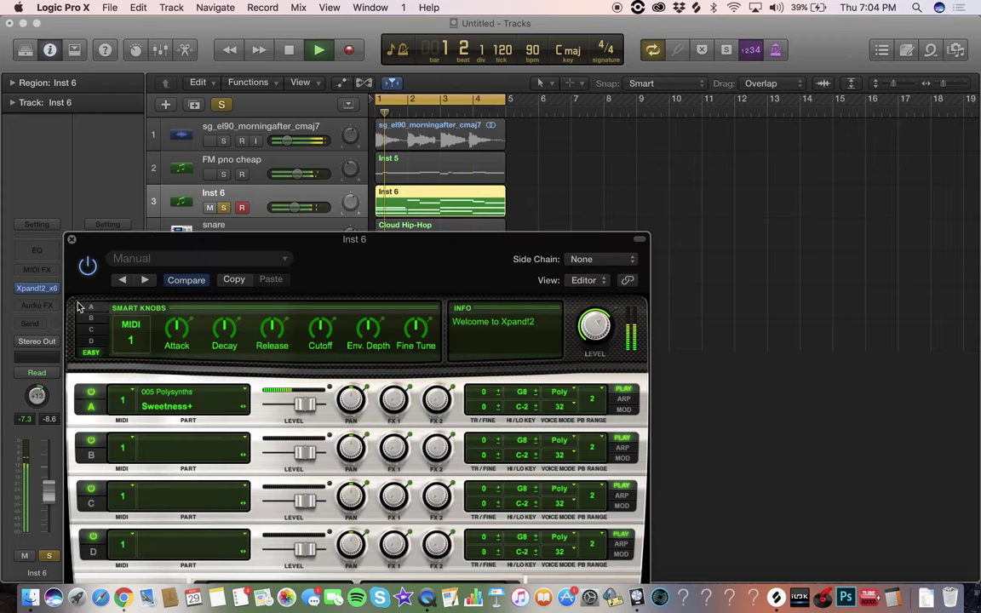
left_click(73, 240)
double_click(213, 193)
type("Sweetness")
key("Return")
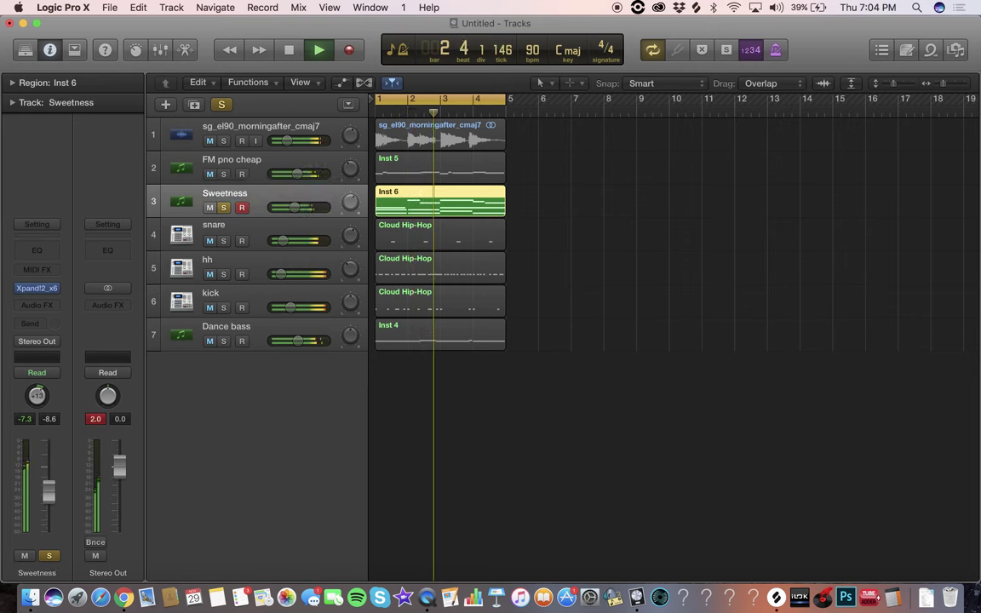
key("s")
key("space")
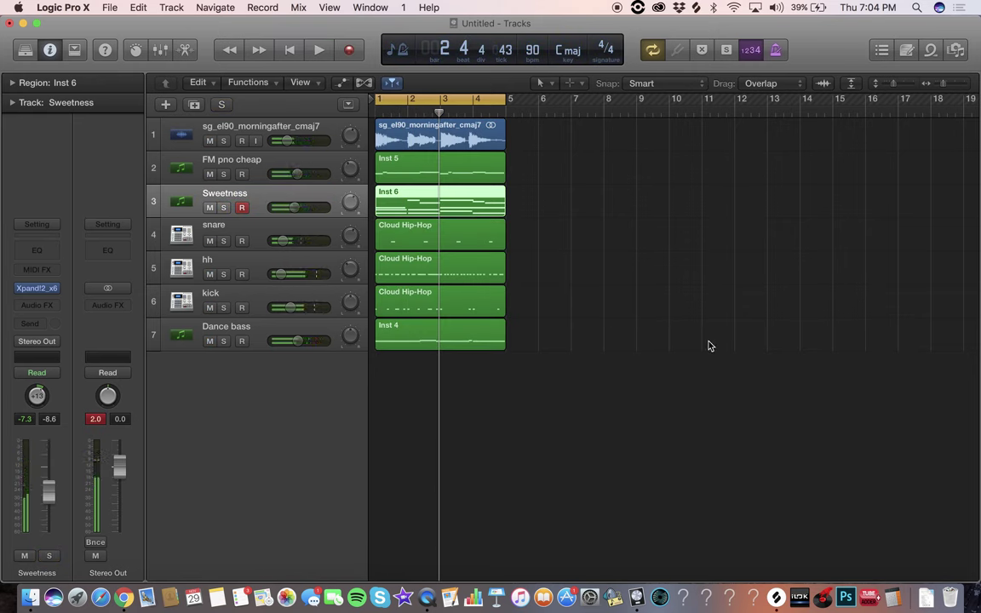
Listen to the Sweetness part in the full mix, on its own in solo, and back in the mix
key("space")
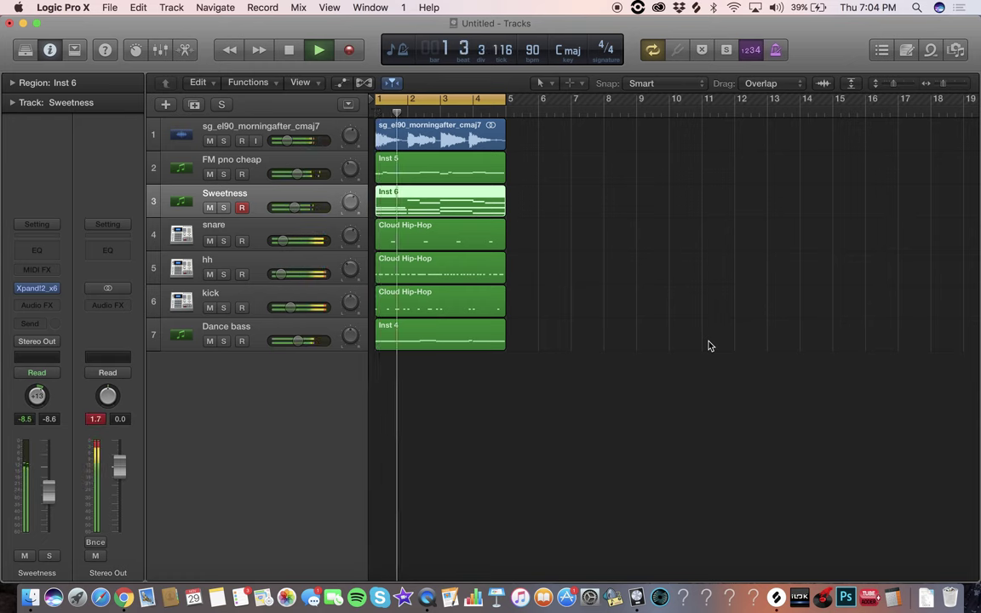
key("space")
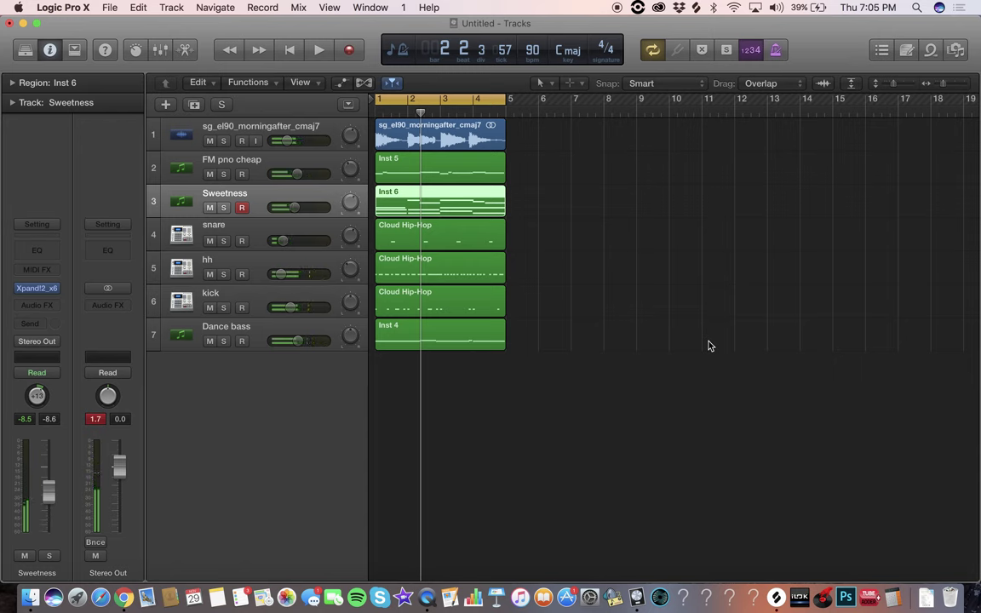
left_click(224, 207)
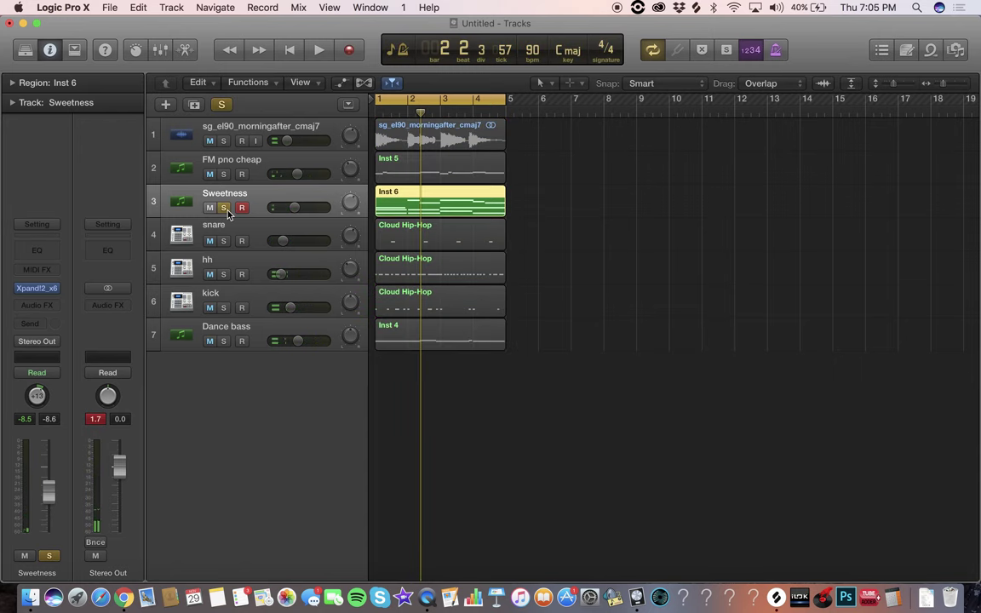
key("space")
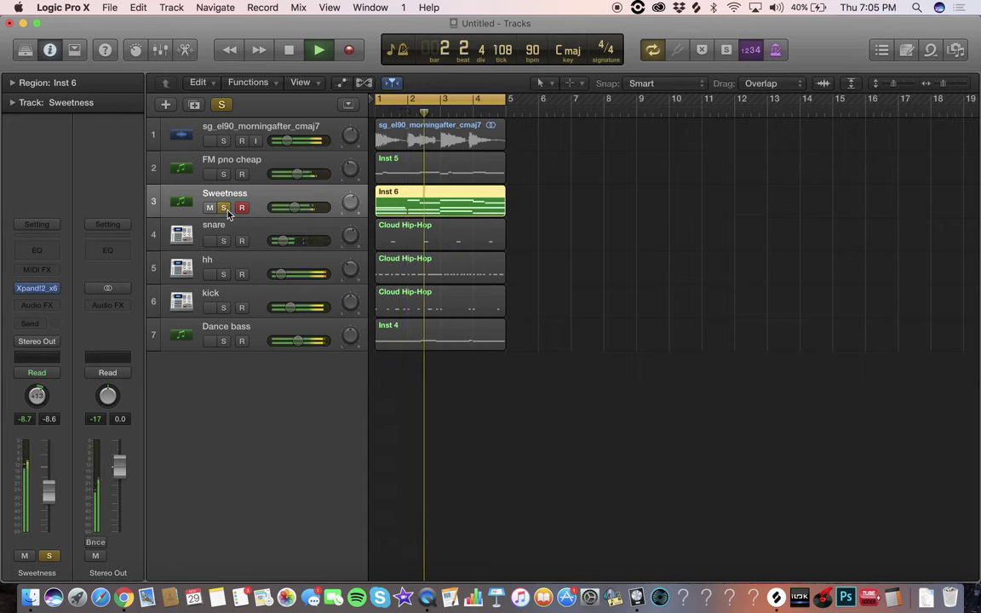
key("space")
left_click(226, 210)
key("space")
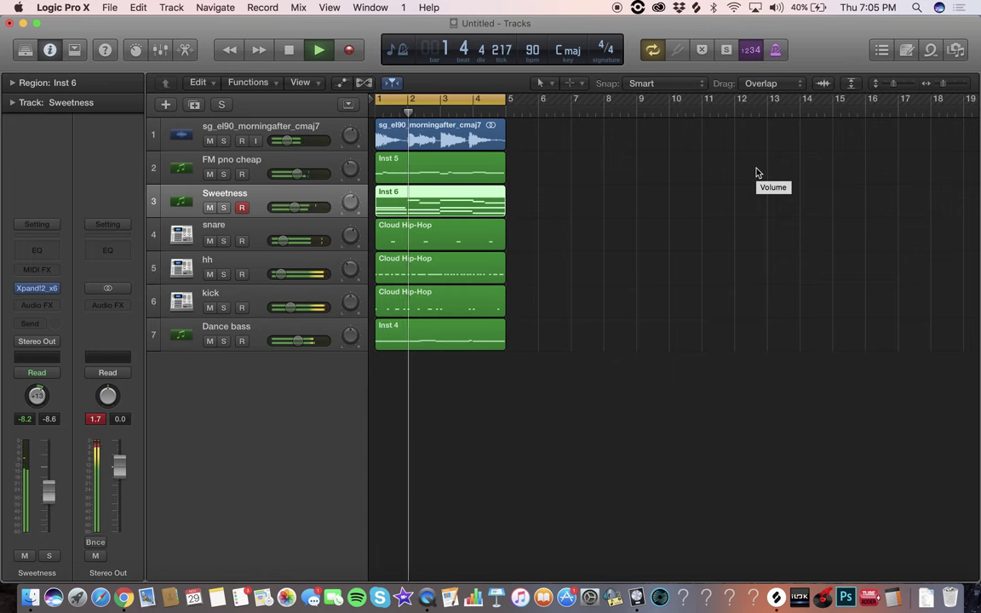
key("space")
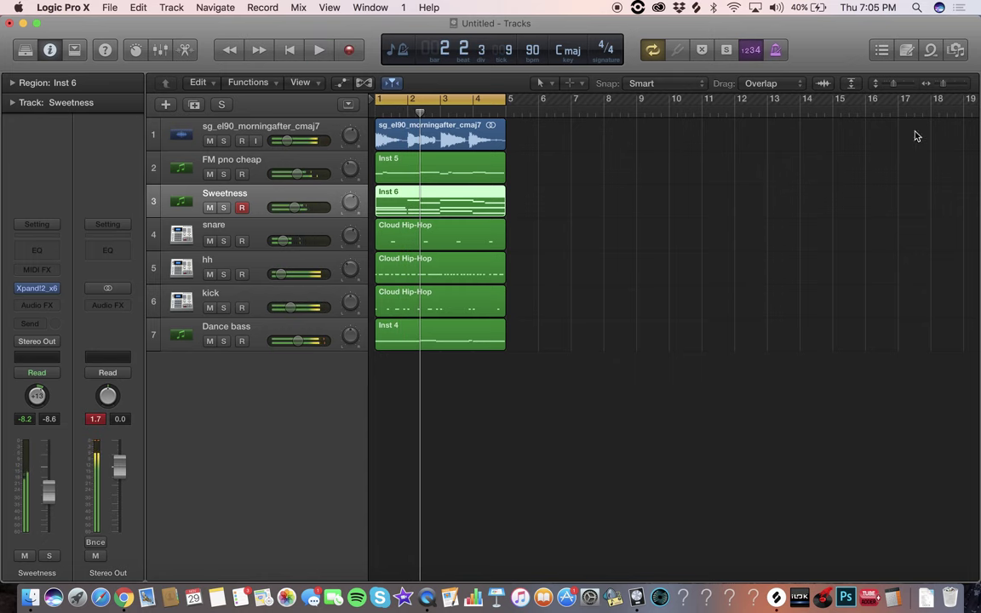
Copy all seven four-bar regions to bar 5 and turn off cycle mode
left_click(942, 85)
key("super+a")
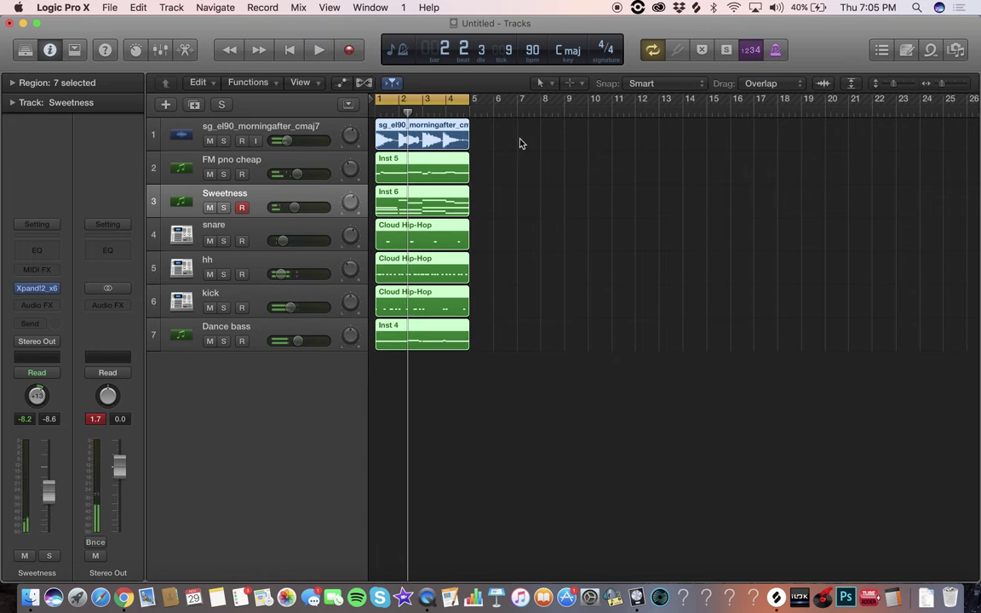
left_click(469, 113)
key("super+v")
left_click(474, 438)
key("c")
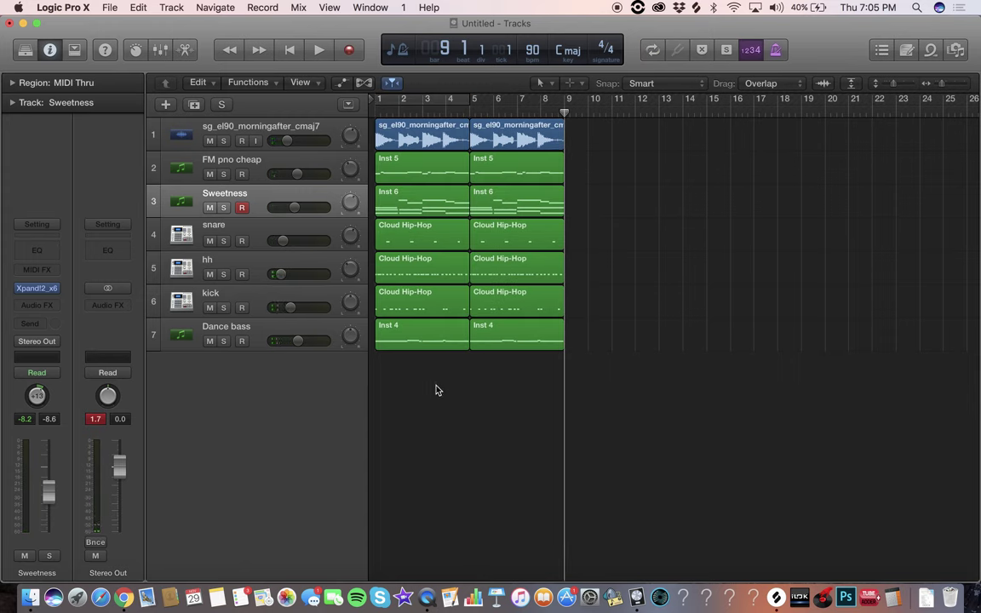
Delete all regions except the guitar loop from bars 1–4, and copy the full bar 5–8 section to bar 9
left_click_drag(435, 390, 417, 186)
key("Delete")
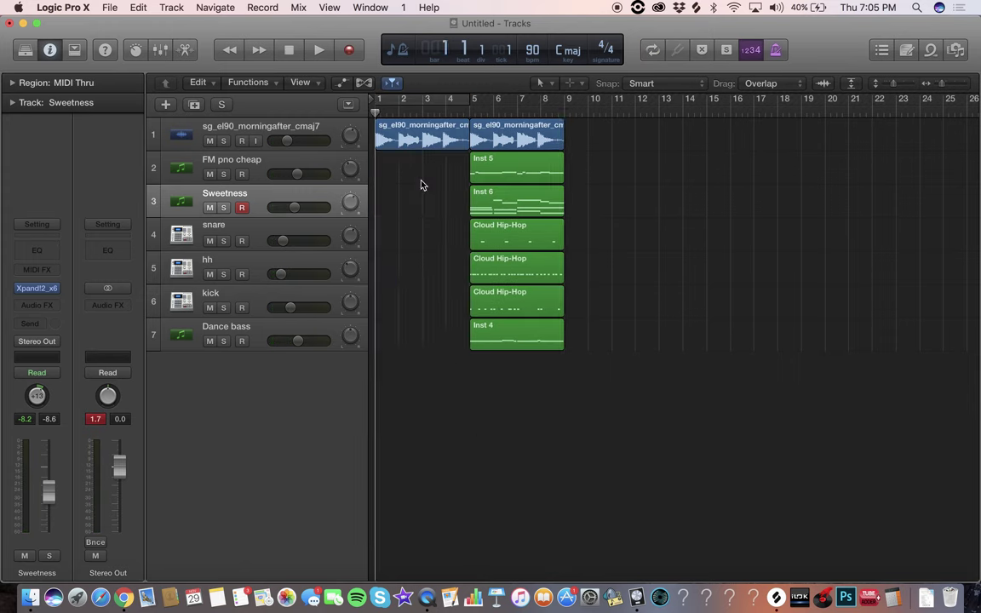
left_click_drag(534, 416, 601, 139)
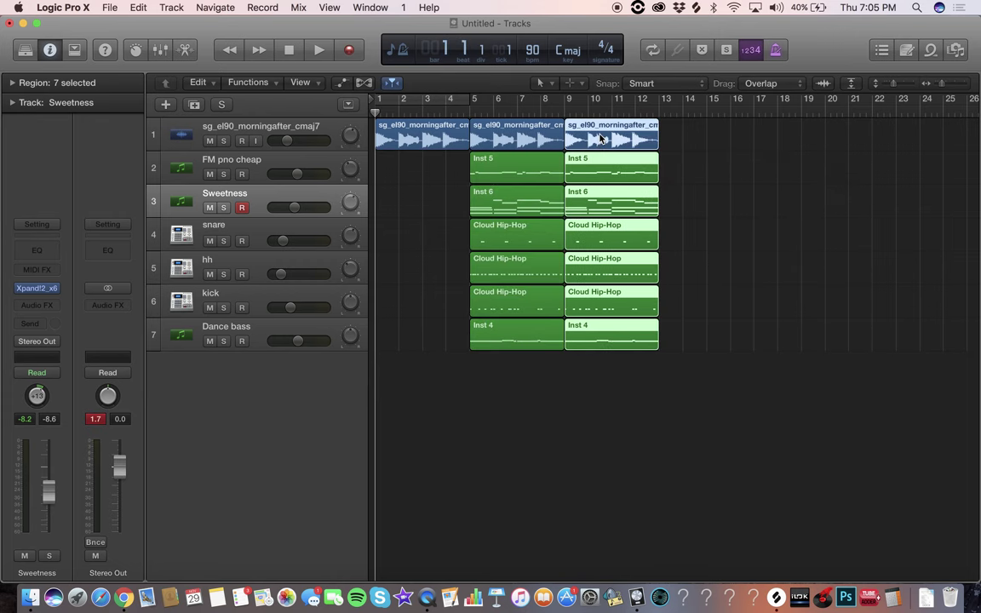
Play the opening of the arrangement, return to the start, and delete all seven regions at bar 9
key("space")
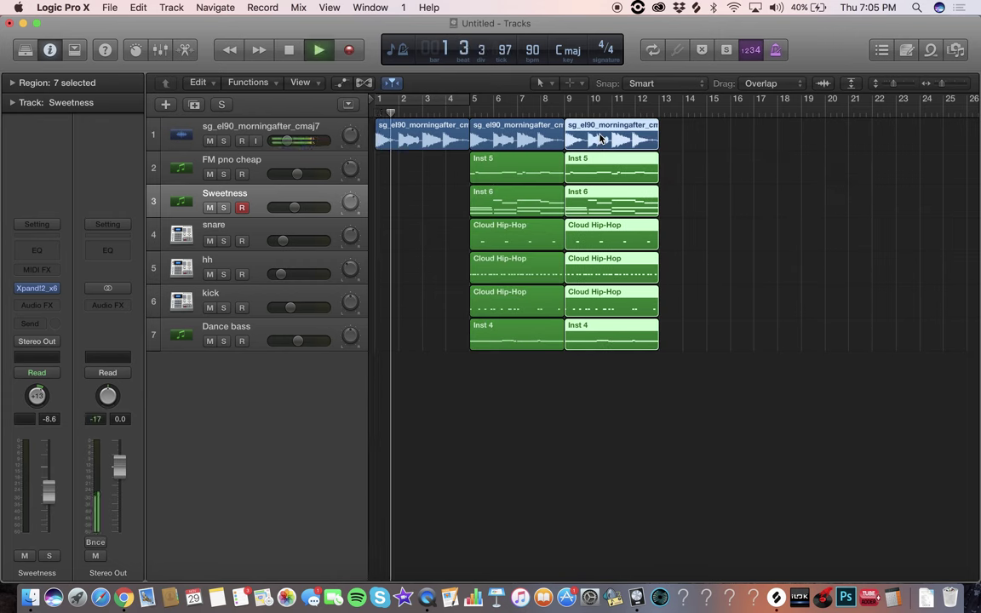
left_click(545, 465)
key("space")
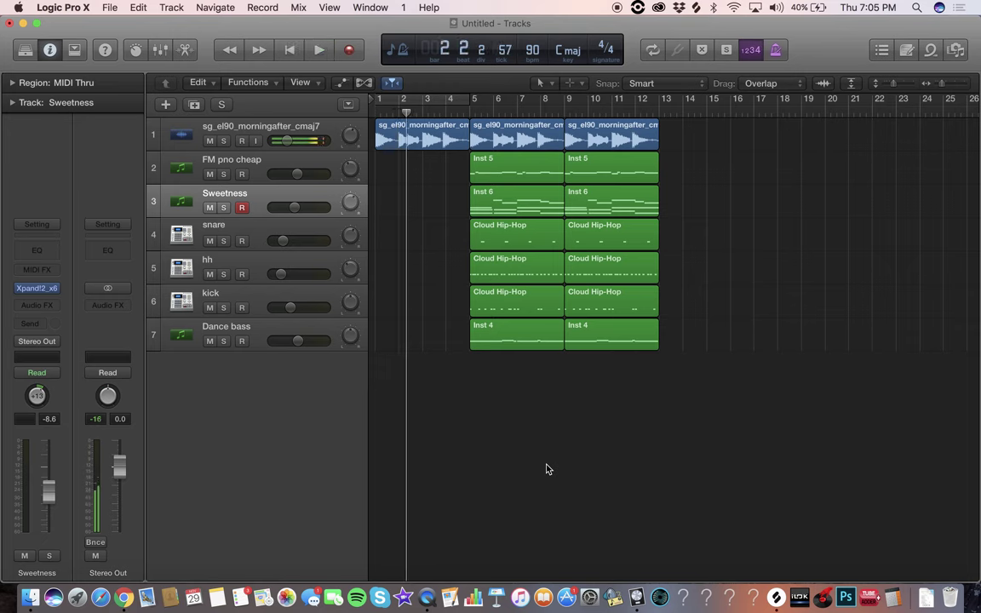
key("Return")
left_click_drag(630, 457, 630, 139)
key("Delete")
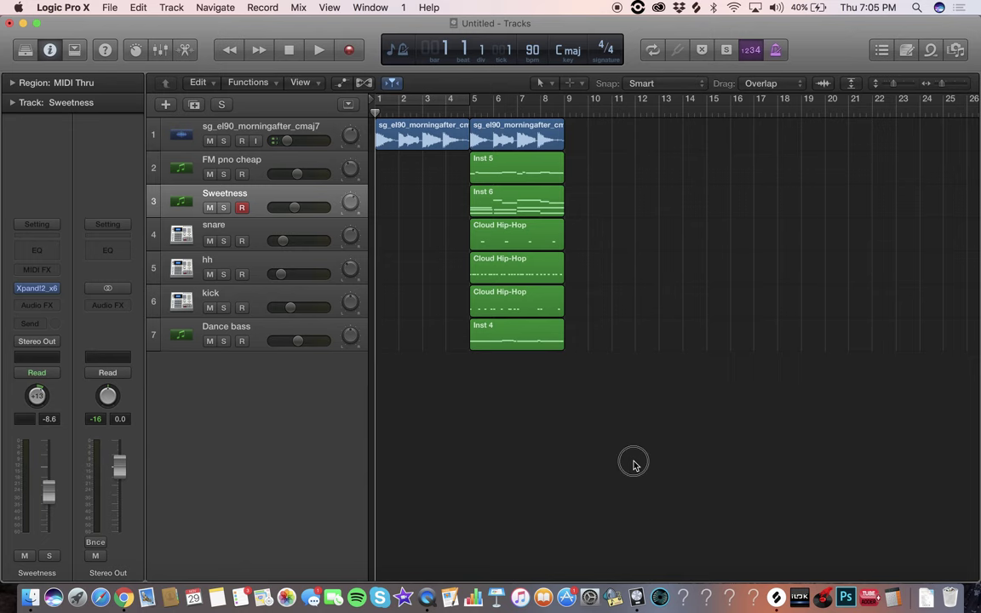
Try pasting a copy of the seven bar 5–8 regions at bar 9, and undo the paste
left_click_drag(634, 464, 488, 136)
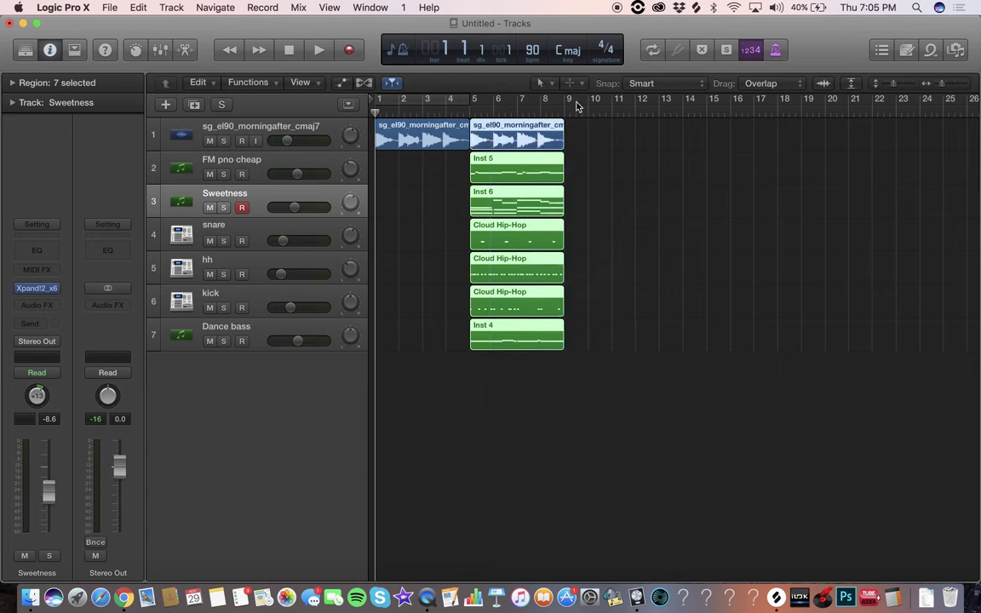
left_click(565, 106)
key("super+v")
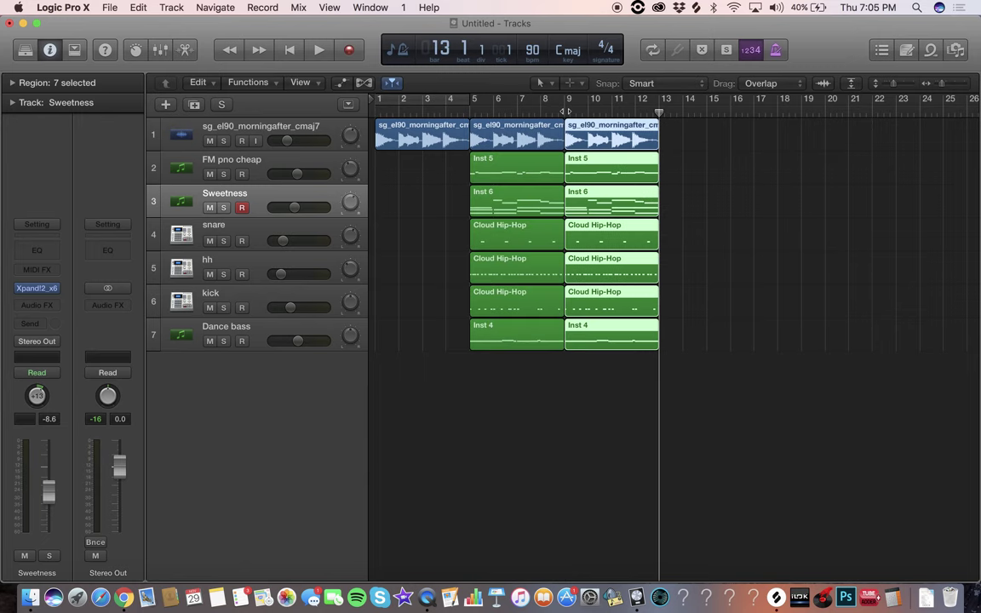
key("super+z")
Copy all seven regions of bars 5–8 directly in the arrangement to bar 9
left_click_drag(590, 460, 474, 112)
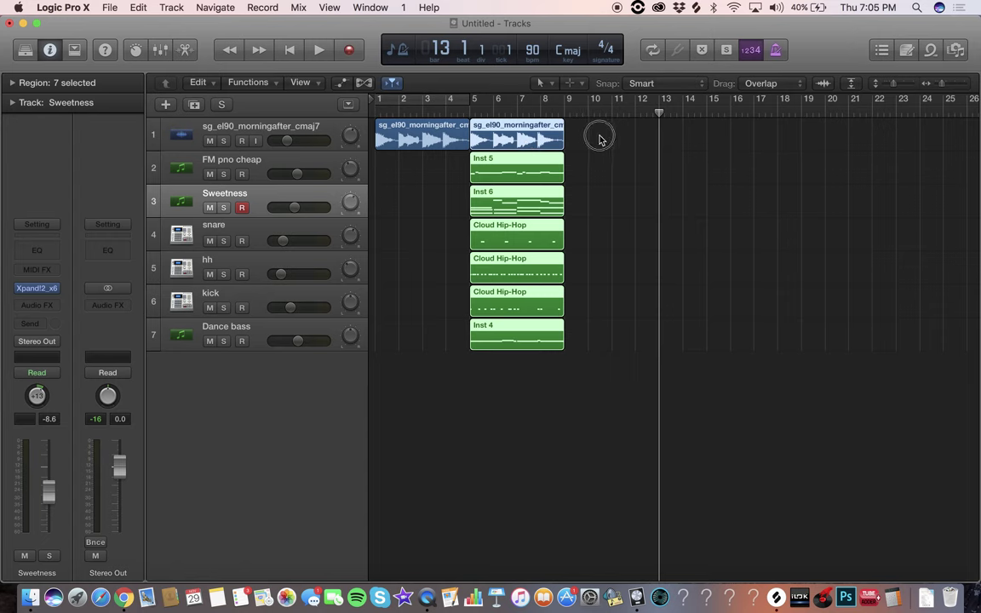
left_click_drag(521, 168, 618, 164)
key("alt")
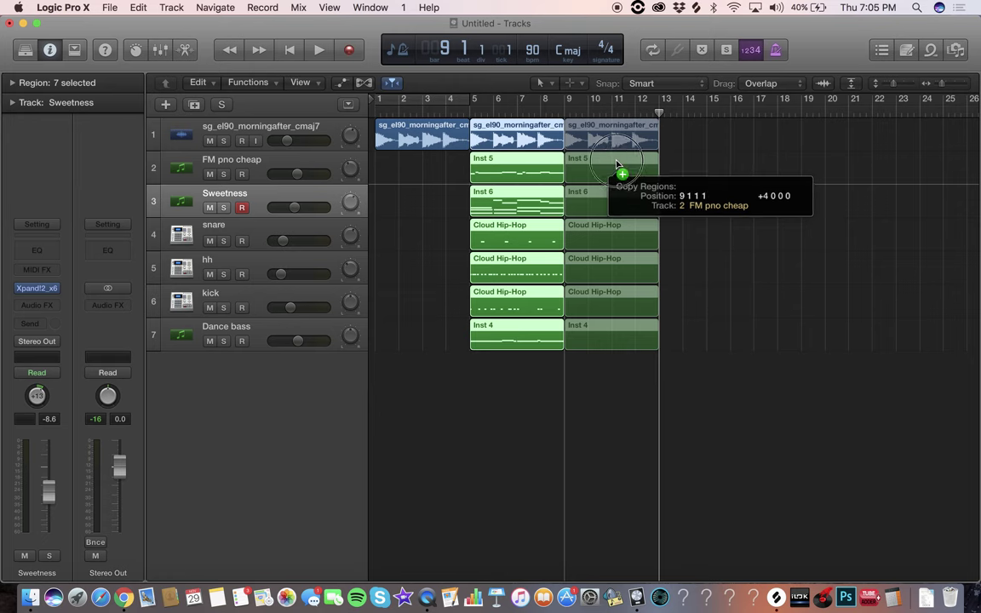
left_click_drag(618, 164, 618, 166)
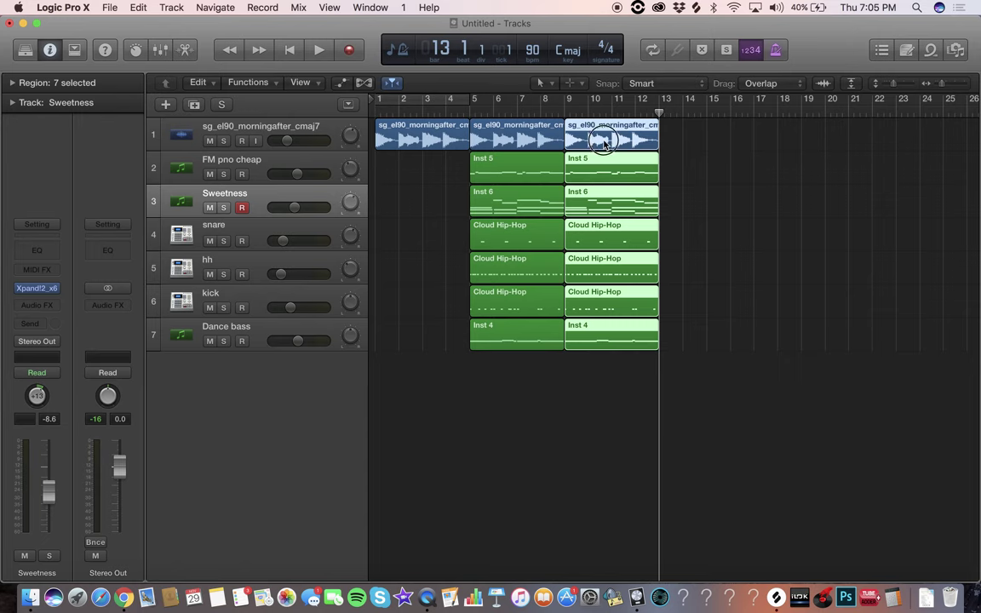
left_click_drag(604, 147, 696, 132)
left_click_drag(804, 365, 683, 123)
key("BackSpace")
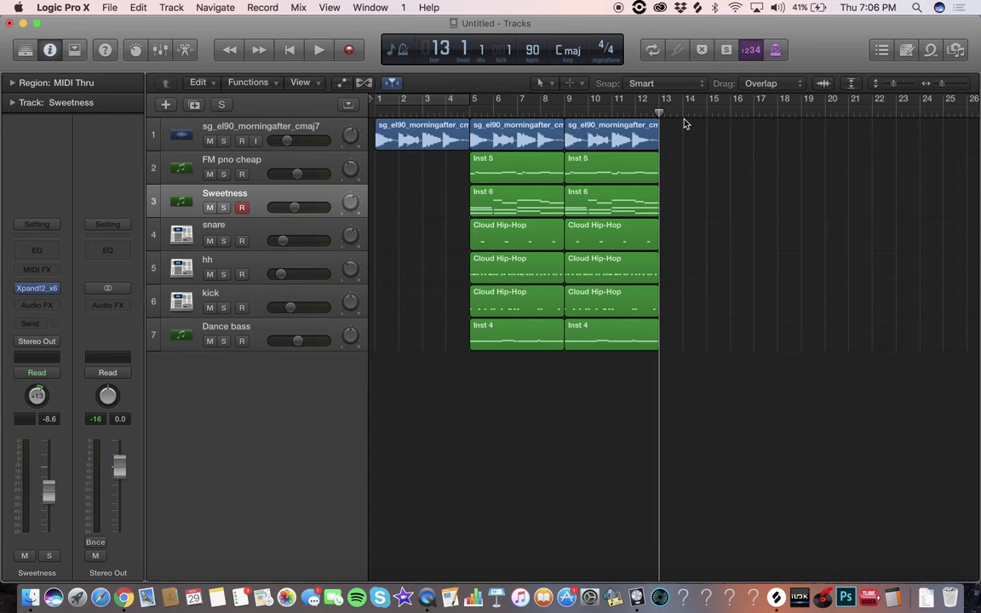
Play the arrangement from the start, try a Channel EQ on the guitar loop track, and remove the plug-in
key("Return")
key("space")
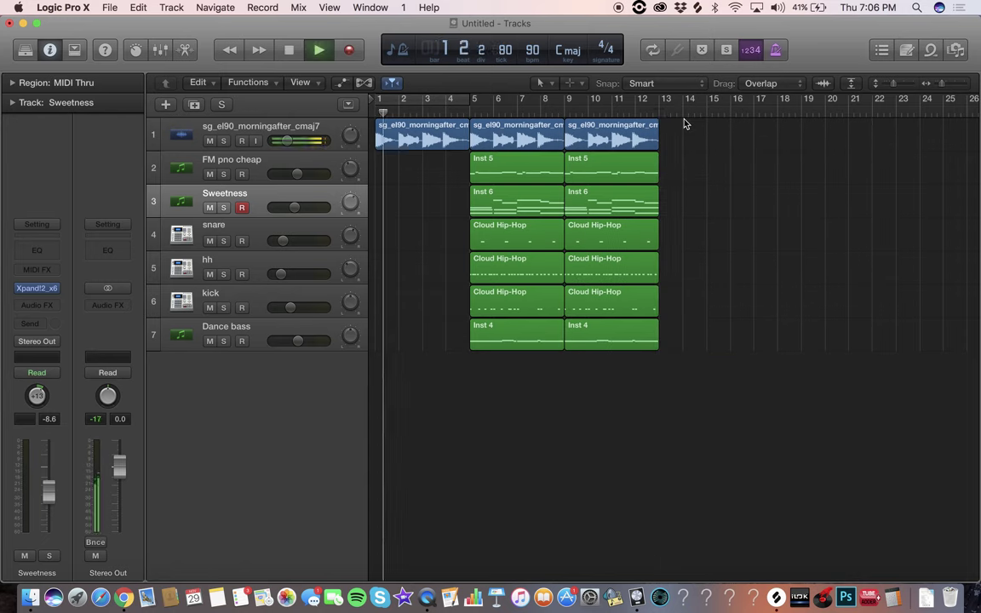
left_click(274, 126)
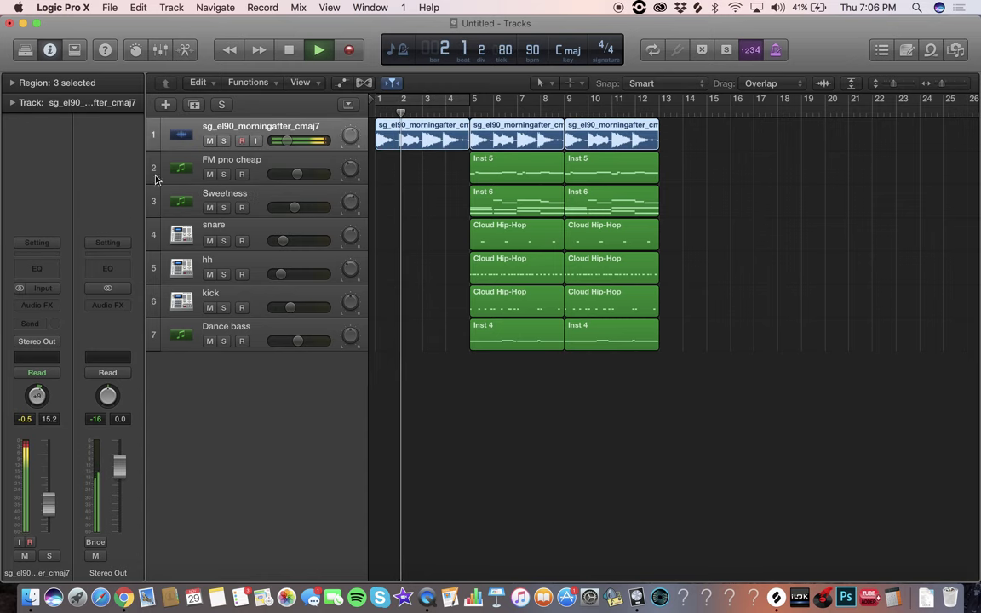
left_click(39, 270)
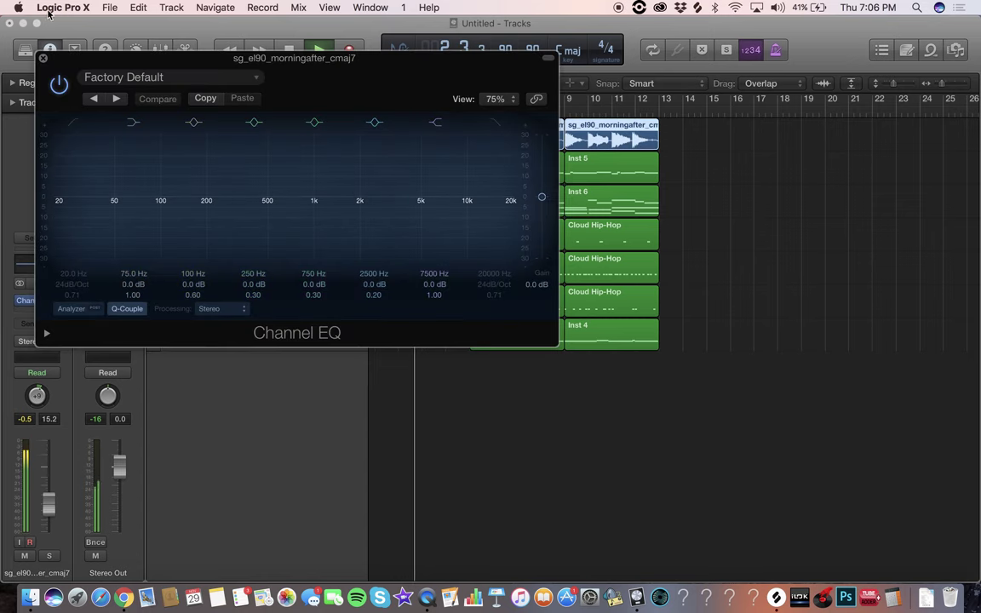
left_click(44, 59)
left_click(465, 460)
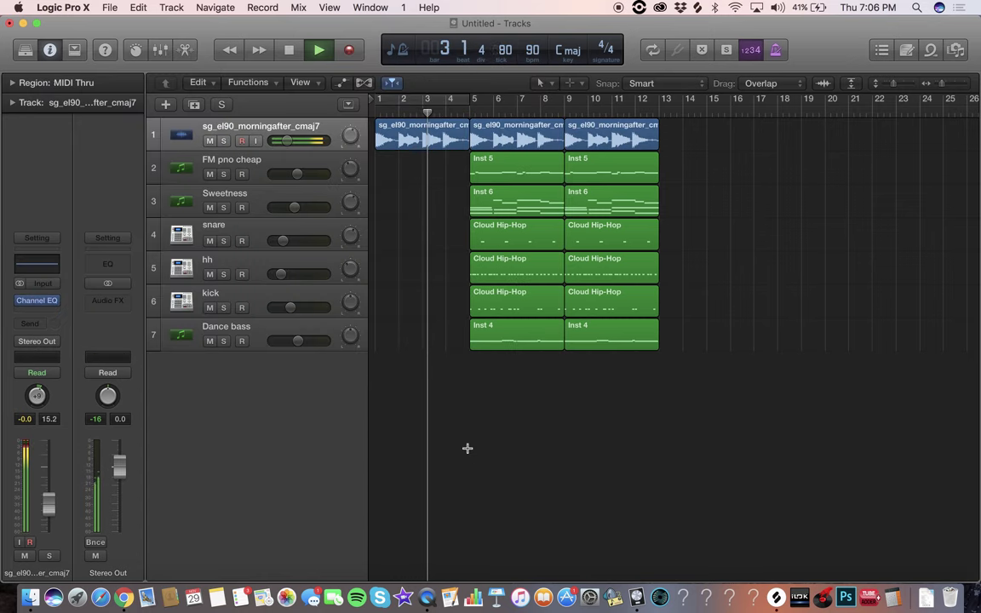
left_click(56, 307)
left_click(50, 289)
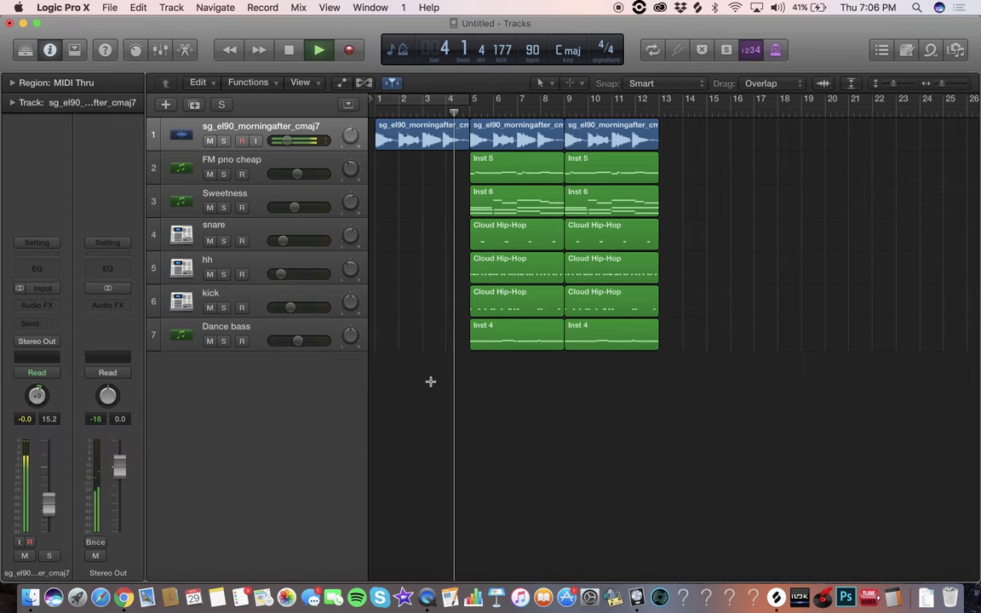
Save the project as "guitar rnb beat 90 cmaj" in the iCloud Desktop folder
key("super+s")
type("gui")
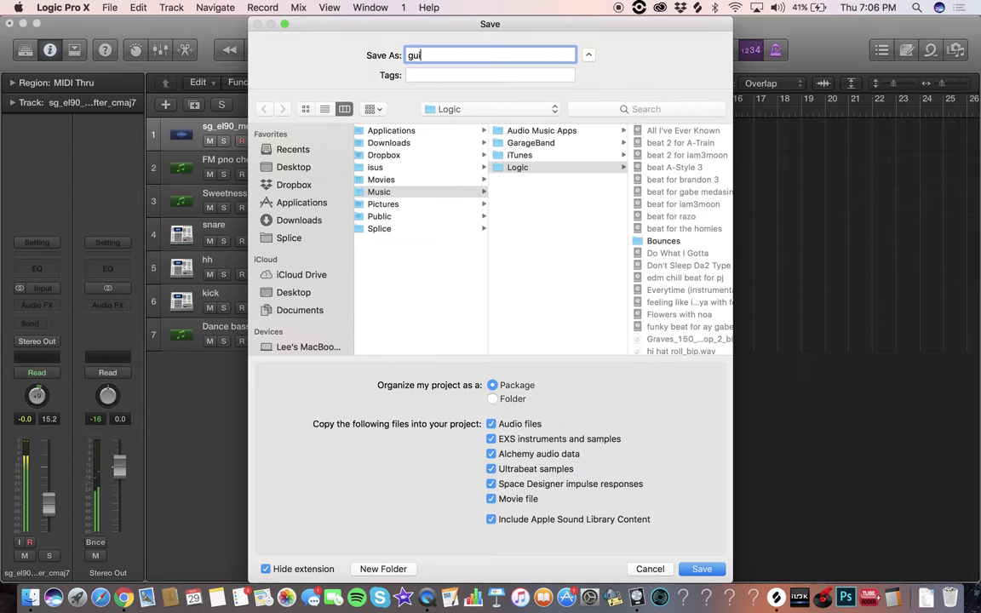
type("tar rnb beat")
left_click(293, 292)
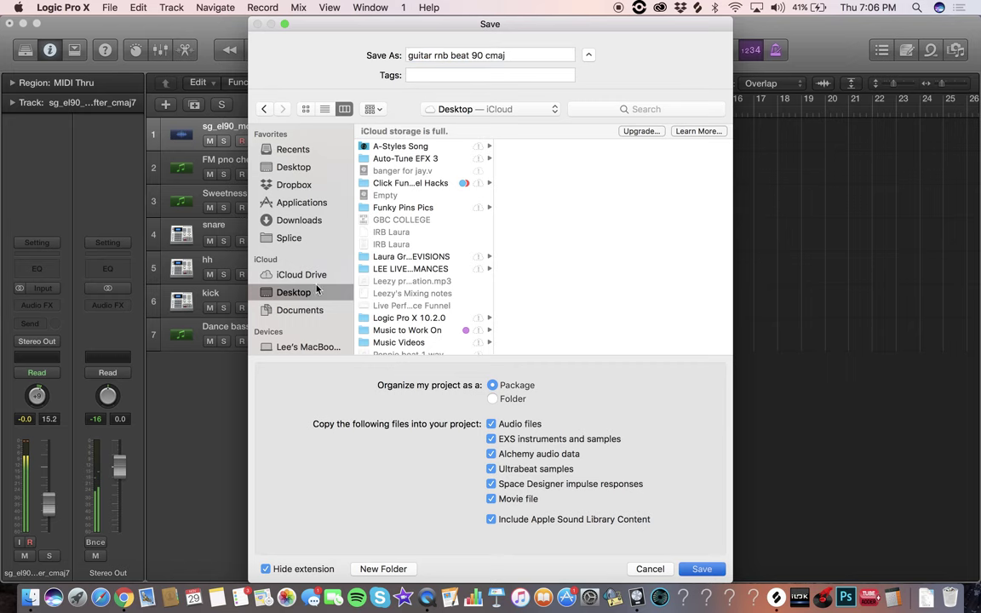
left_click(703, 567)
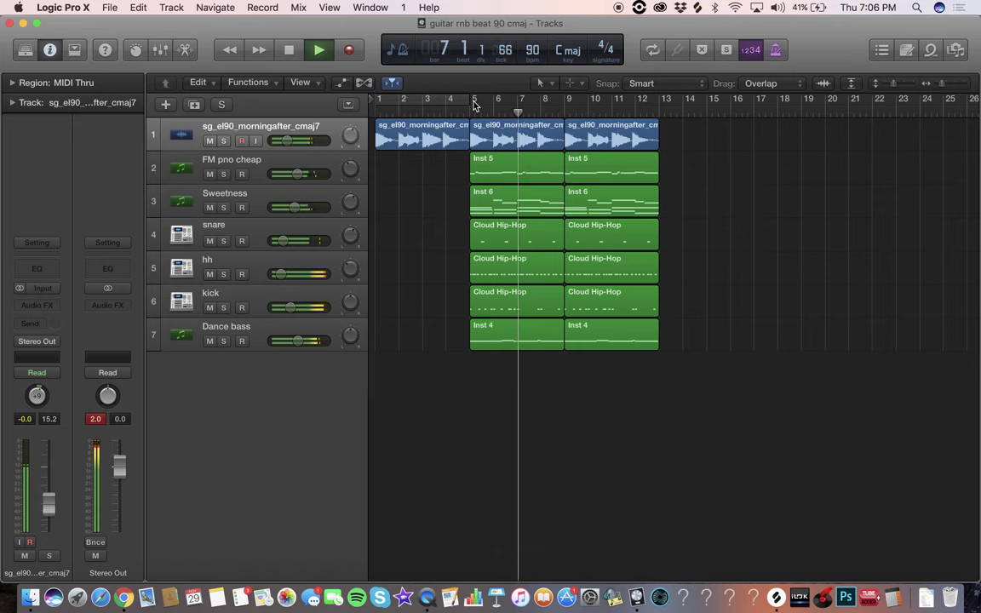
Copy the Sweetness region to bar 13 and the guitar loop to bar 17, leaving cycle mode off
left_click_drag(477, 102, 662, 109)
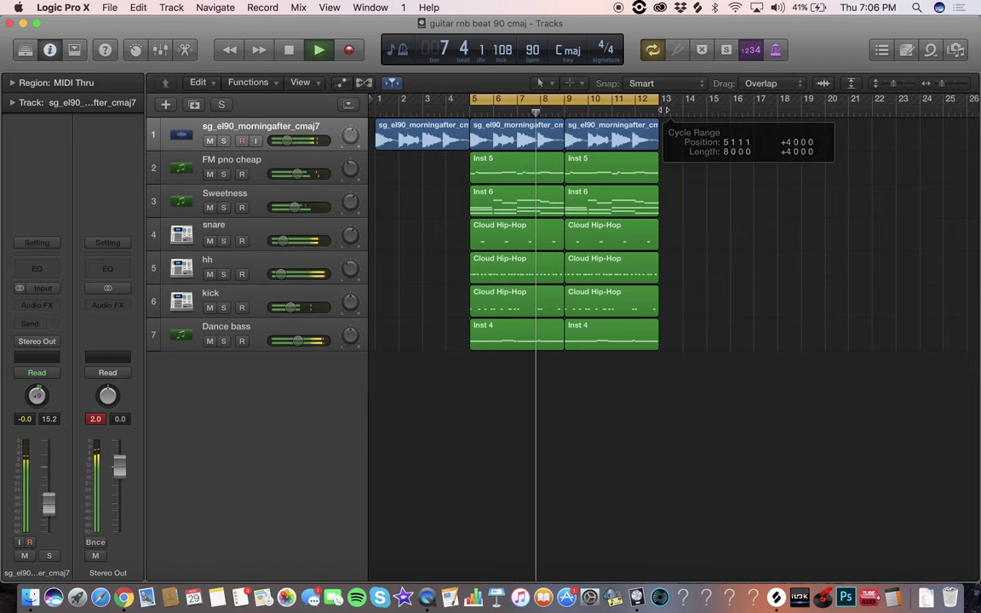
scroll(745, 486, "right", 3)
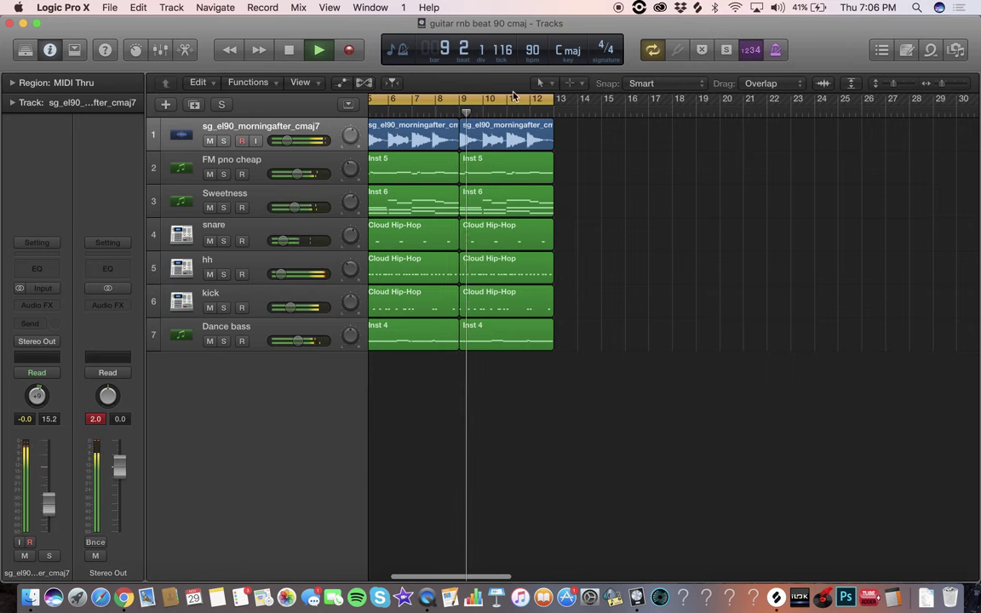
left_click_drag(494, 200, 594, 197)
left_click_drag(501, 136, 686, 138)
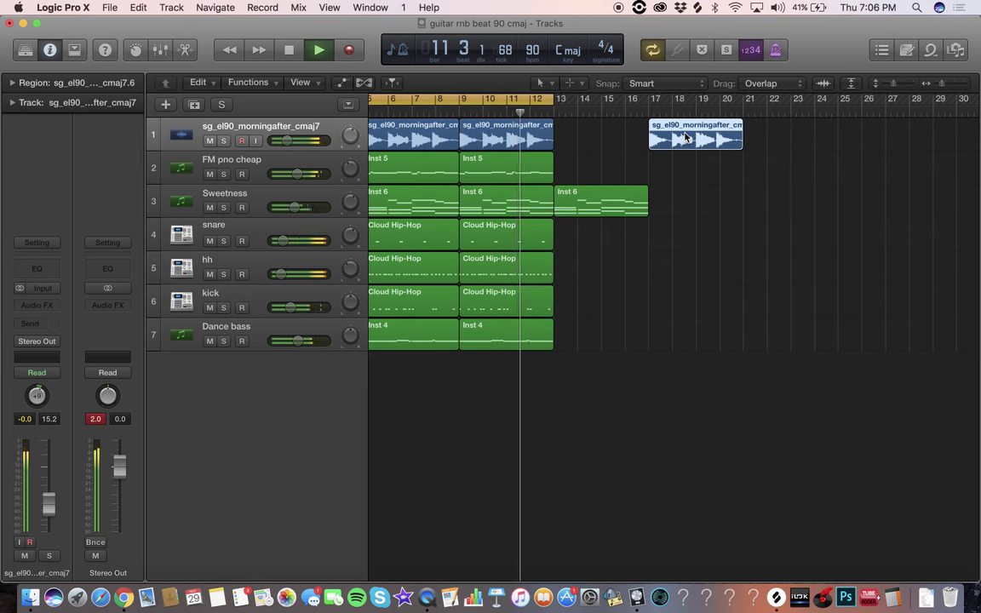
key("c")
left_click(619, 317)
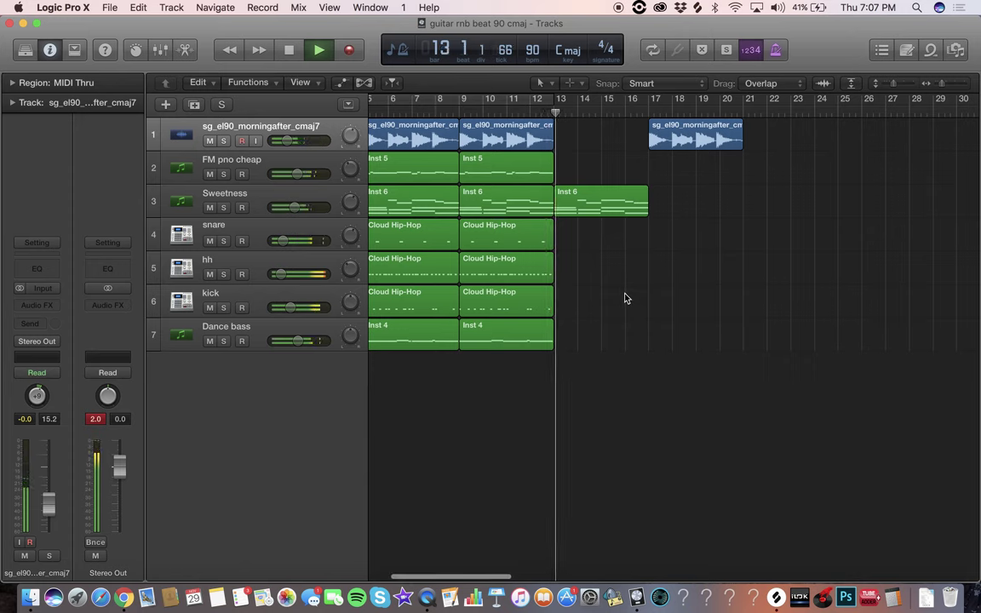
Copy the FM pno cheap region to bar 13, and the snare, hh, kick and Dance bass regions to bar 17
left_click_drag(481, 170, 585, 176)
left_click(534, 456)
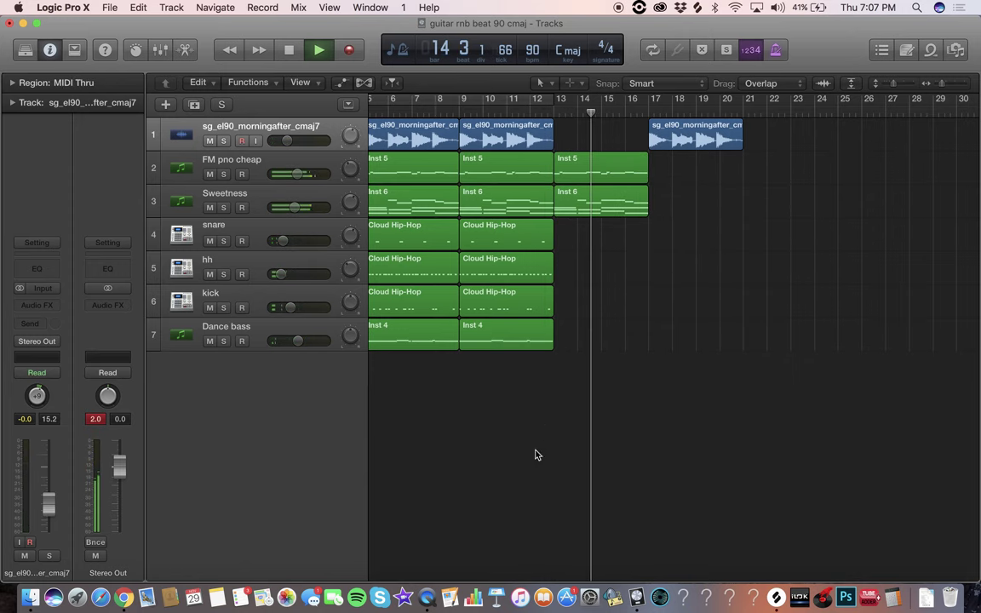
left_click_drag(535, 455, 682, 248)
left_click(712, 394)
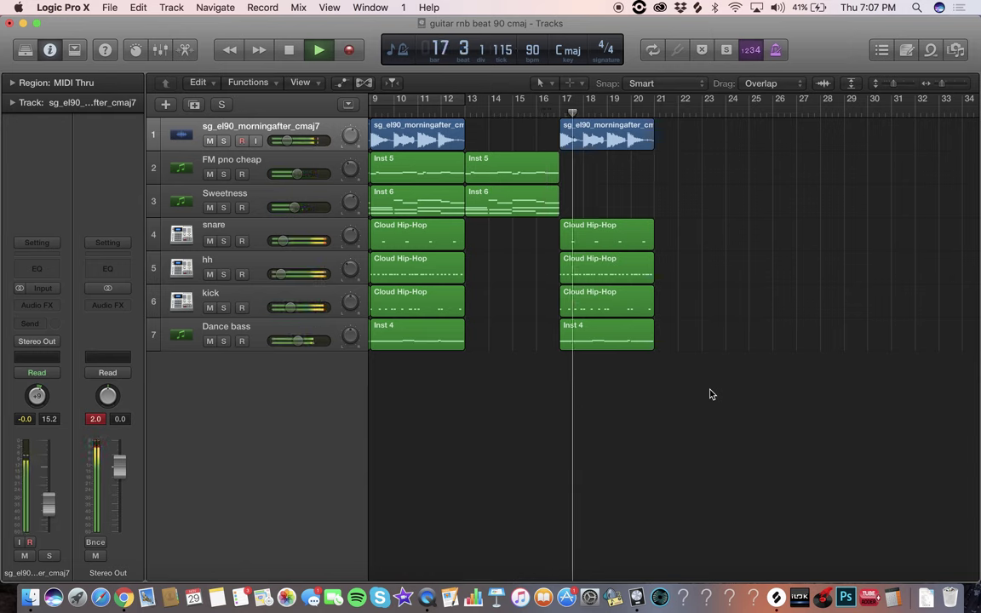
Copy the five-region guitar, drum and bass section from bar 17 to bars 21 and 25
left_click_drag(710, 418, 721, 177)
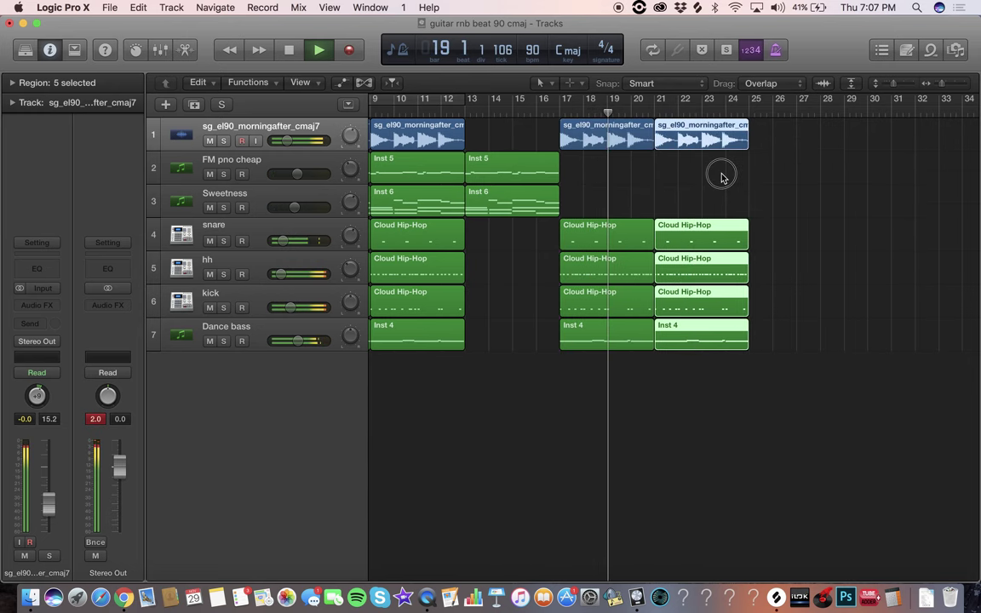
left_click(721, 178)
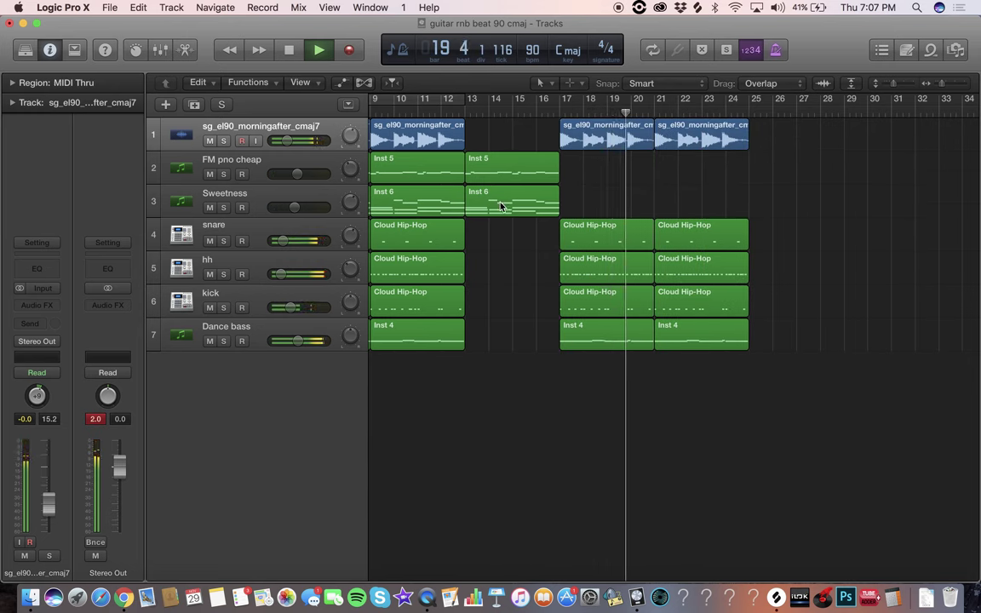
left_click_drag(760, 423, 776, 140)
left_click(756, 194)
Copy the FM pno cheap region from bar 13 to bar 25, and duplicate the full bar 25 section at bar 29
scroll(757, 198, "right", 3)
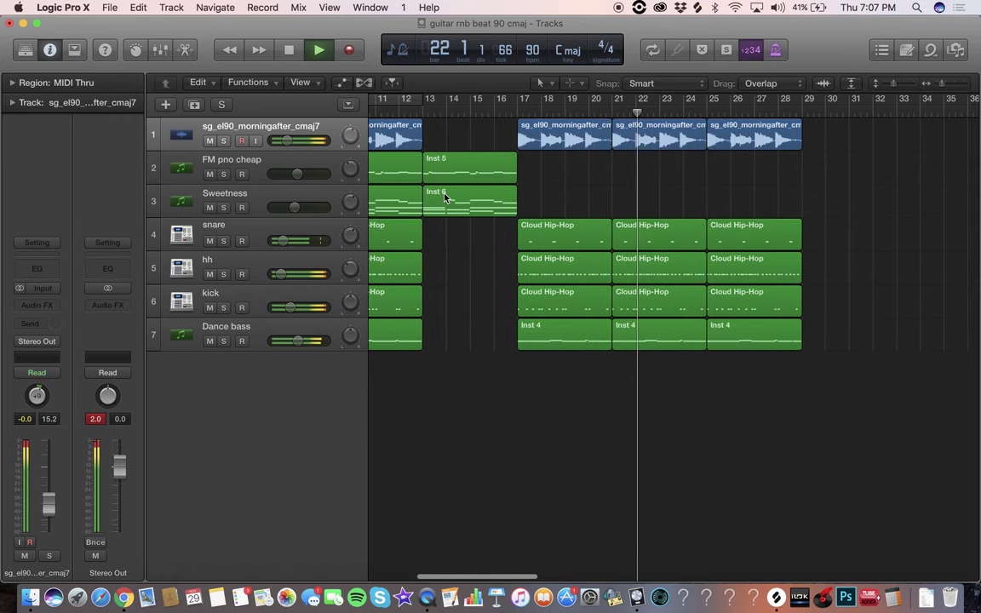
left_click_drag(443, 166, 724, 168)
left_click_drag(792, 398, 828, 142)
left_click(828, 204)
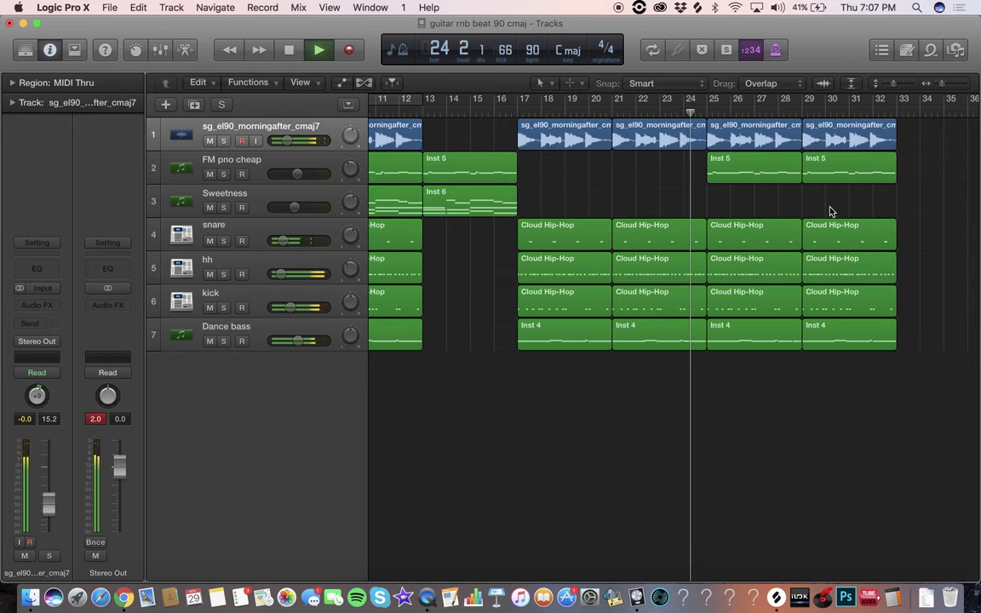
Delete the hh region at bar 29, and shorten the kick and Dance bass regions there to end within bar 32
left_click(831, 268)
key("Delete")
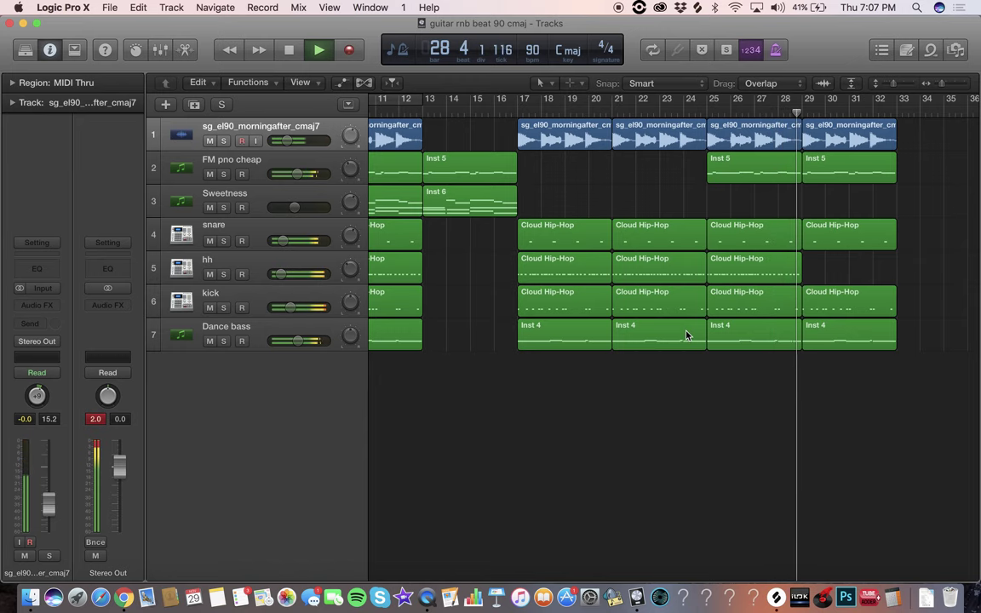
scroll(686, 335, "right", 6)
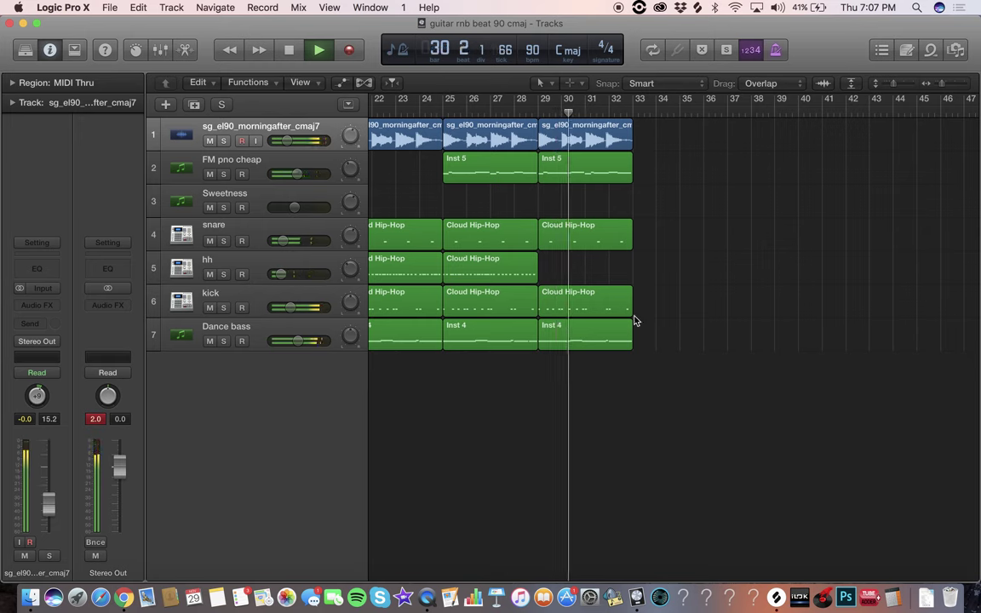
left_click_drag(629, 338, 619, 311)
left_click(708, 316)
Copy a full seven-region section from the first part of the arrangement to bars 33 and 37
scroll(446, 427, "left", 15)
left_click_drag(474, 419, 490, 146)
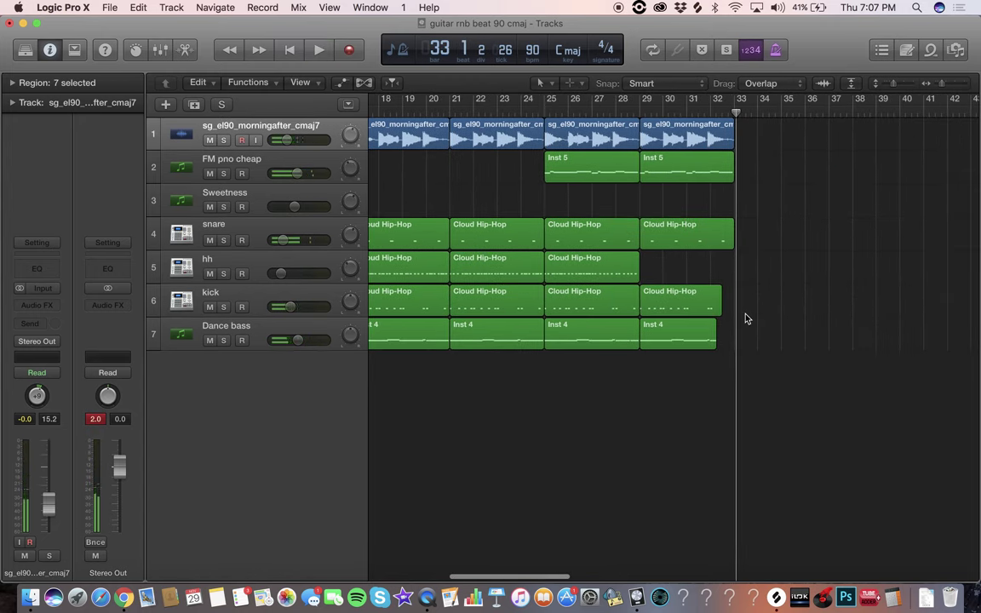
key("super+v")
key("super+v")
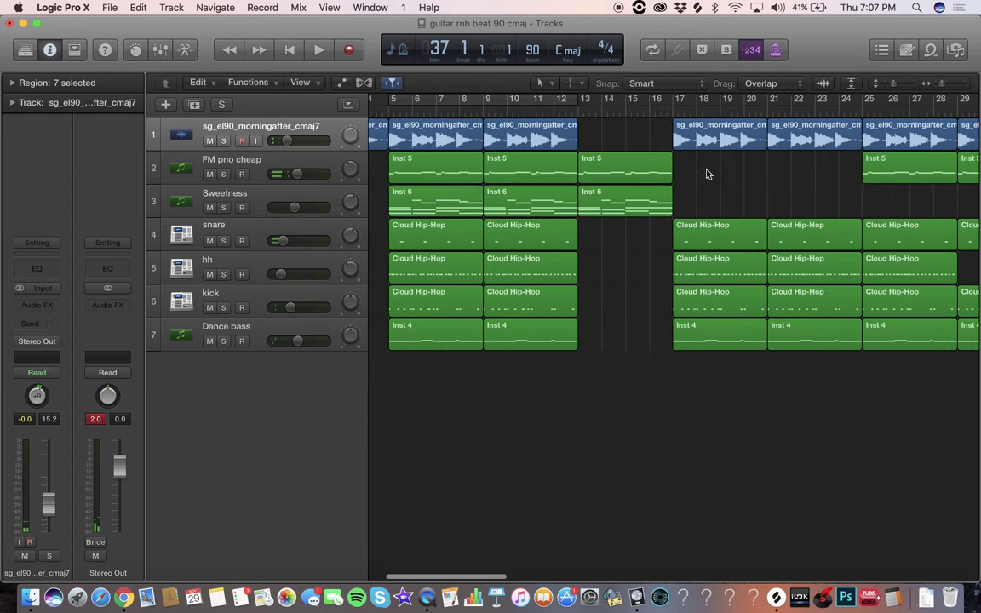
Select all regions in bars 17–32 and play the arrangement from bar 29 to check the transition into bar 33
scroll(705, 174, "left", 5)
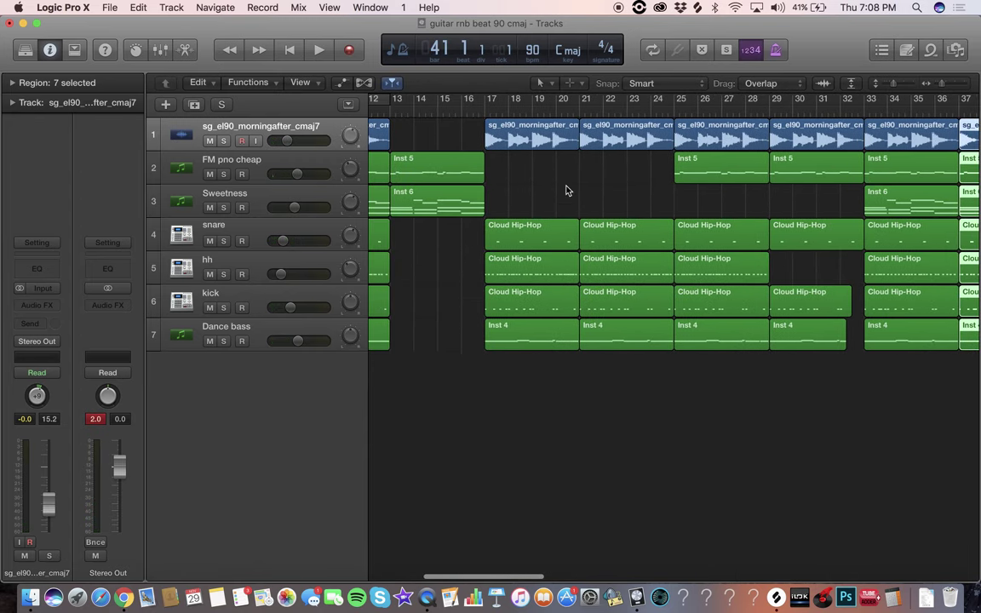
left_click(606, 137)
key("Left")
key("Right")
key("Right")
key("Right")
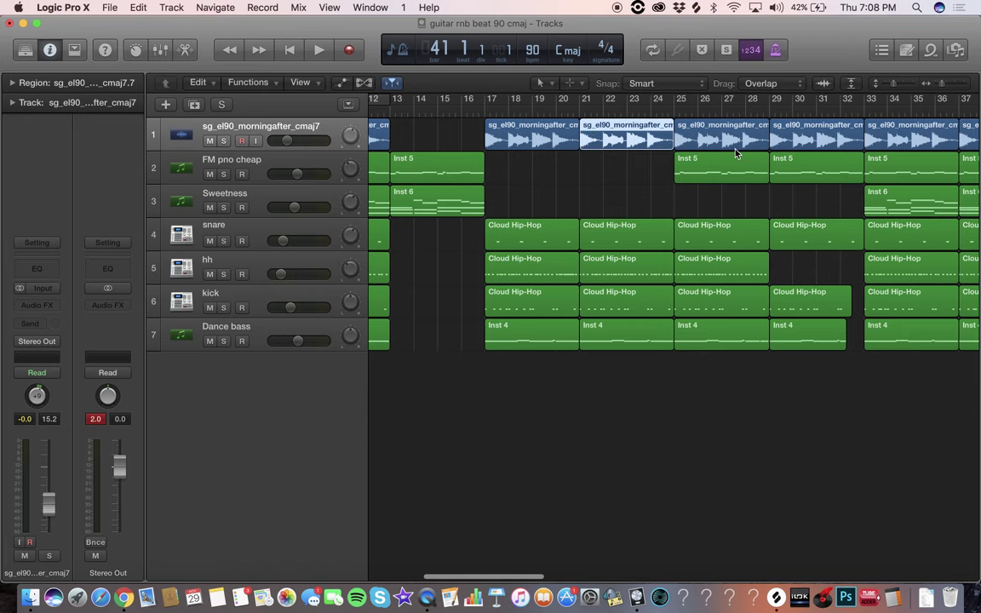
left_click_drag(527, 400, 820, 99)
scroll(721, 272, "right", 5)
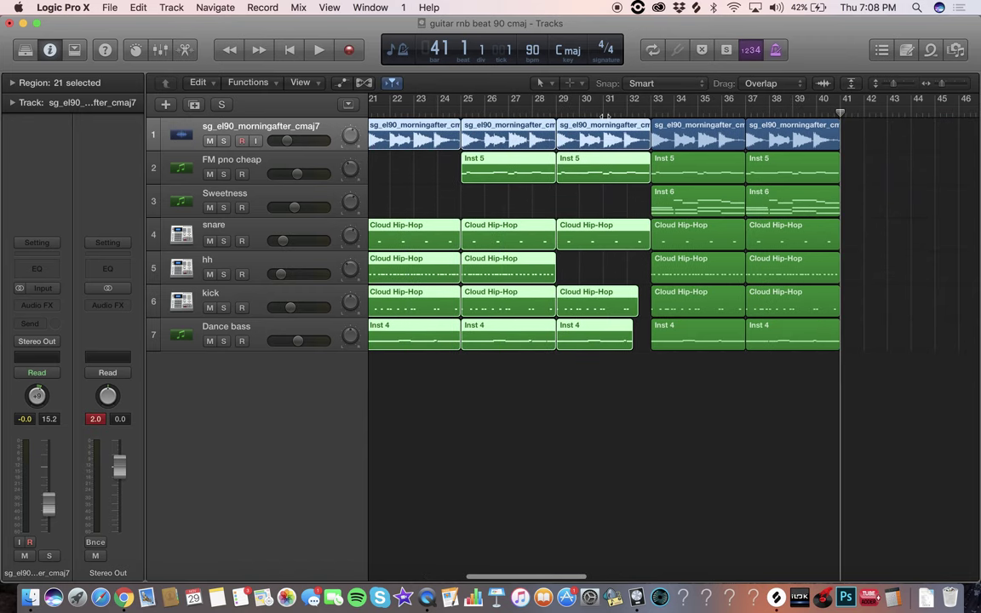
left_click(558, 113)
key("space")
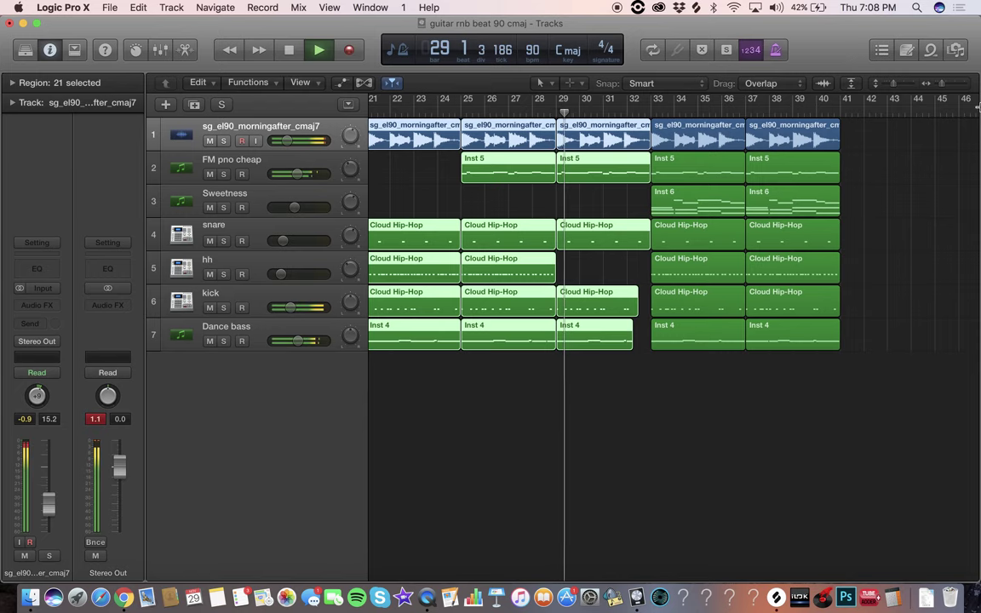
Shorten the guitar loop region at bar 29 to end within bar 32, and replay the transition into bar 33
left_click_drag(943, 85, 940, 86)
left_click(766, 397)
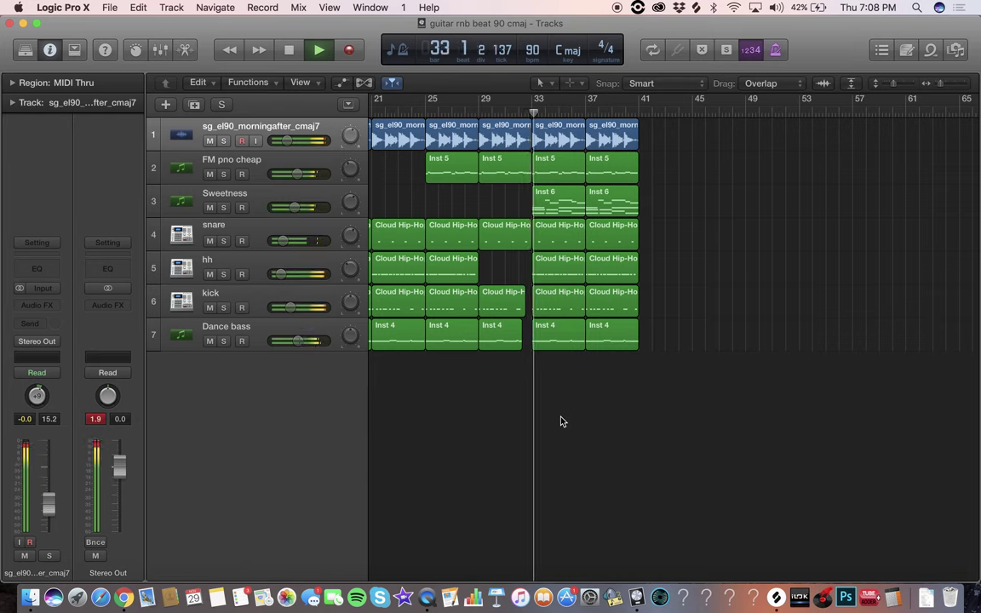
left_click(526, 145)
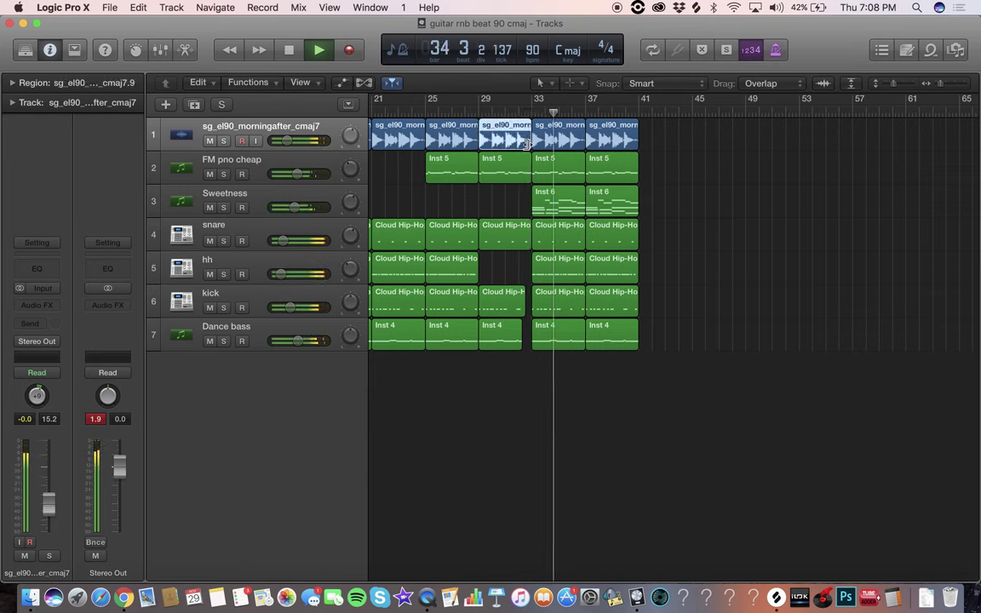
left_click_drag(527, 143, 521, 143)
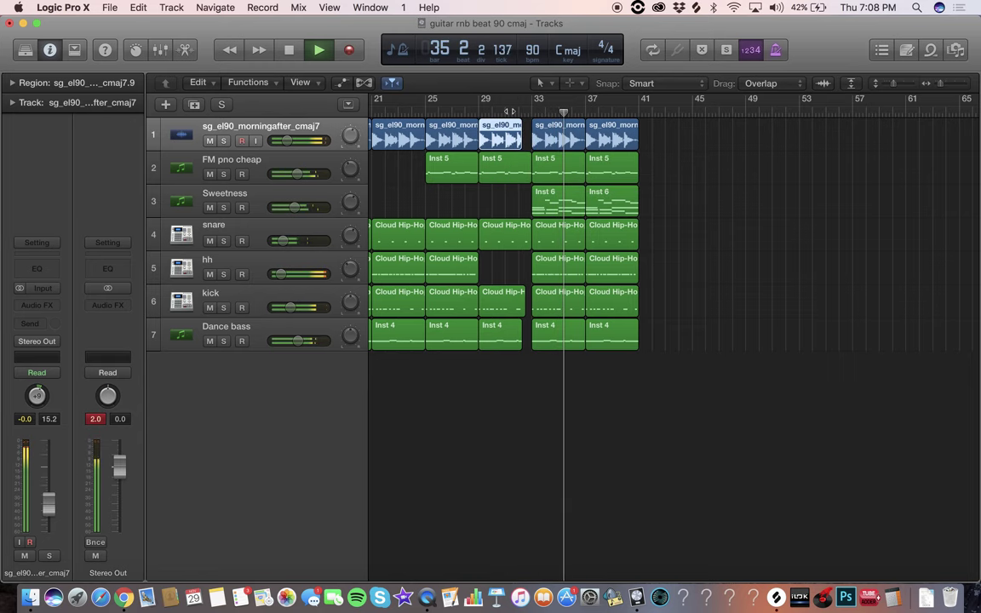
key("space")
key("space")
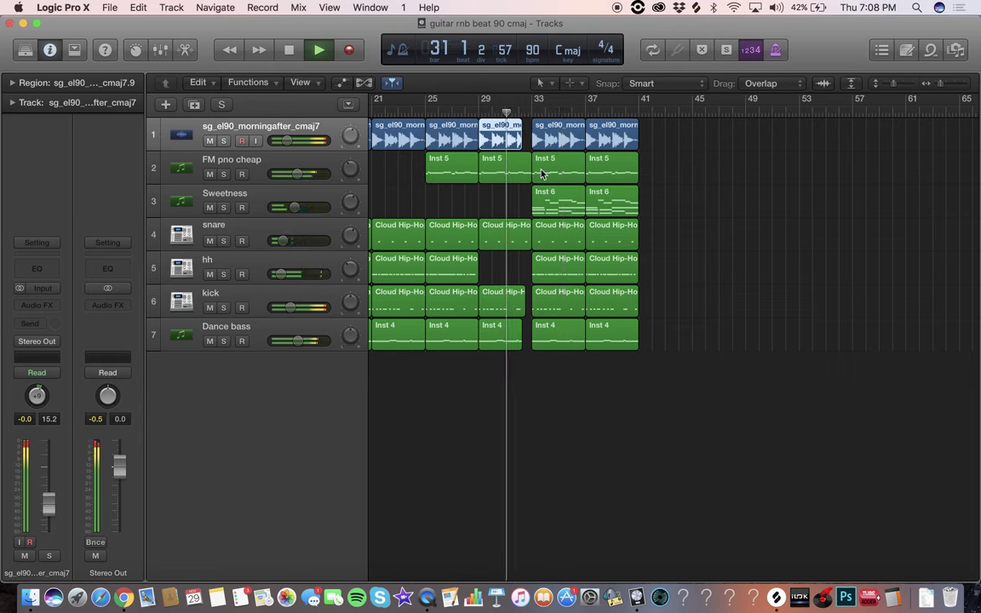
Copy all regions in bars 13–32 across the seven tracks to bar 41
left_click(767, 196)
left_click_drag(940, 92, 937, 92)
scroll(654, 295, "left", 5)
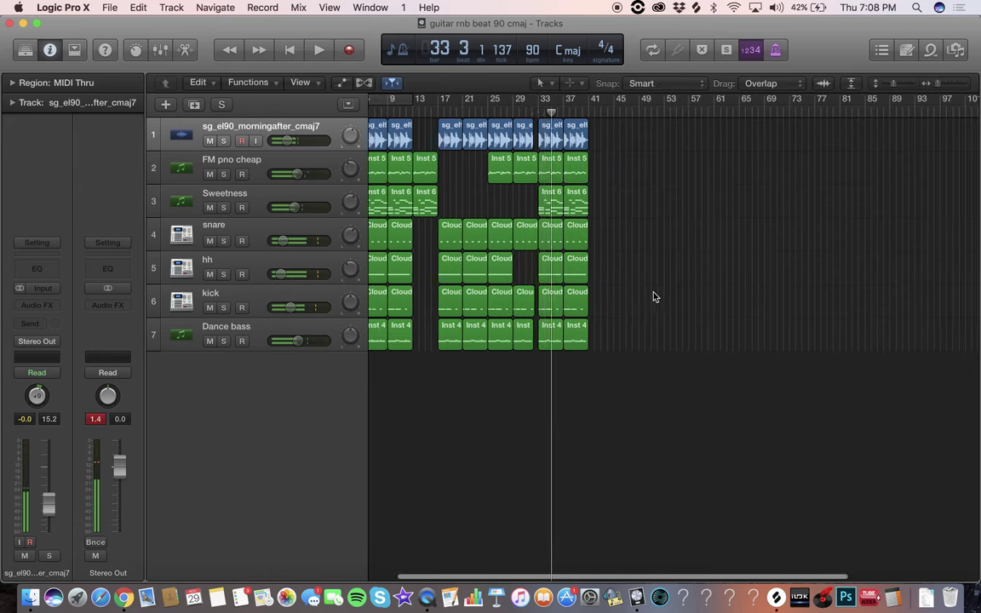
left_click_drag(491, 406, 560, 112)
left_click_drag(466, 397, 563, 123)
left_click(626, 111)
key("super+v")
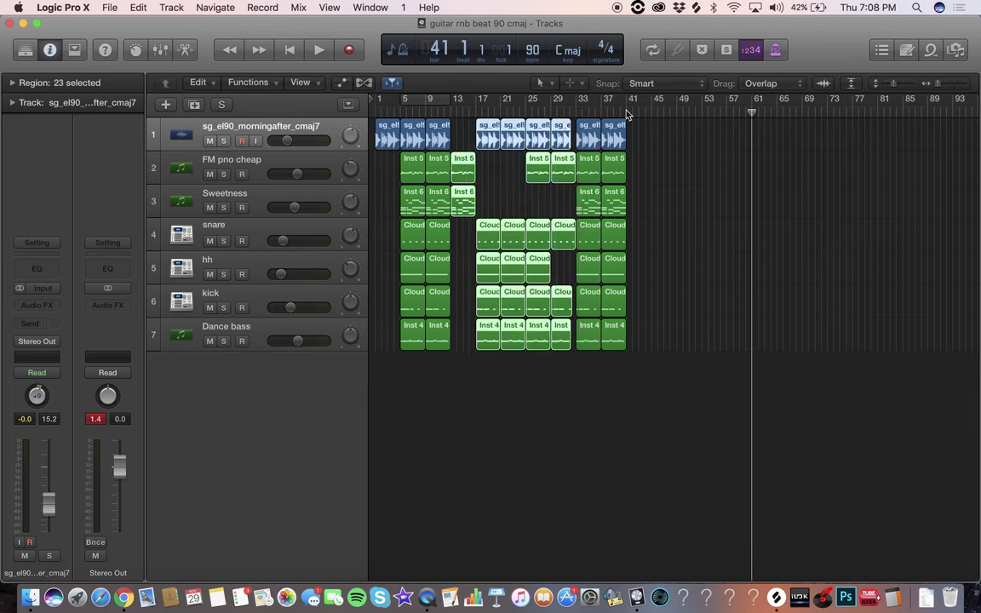
Switch the transport display to Time to check the song's length, and clear the region selection
left_click(400, 54)
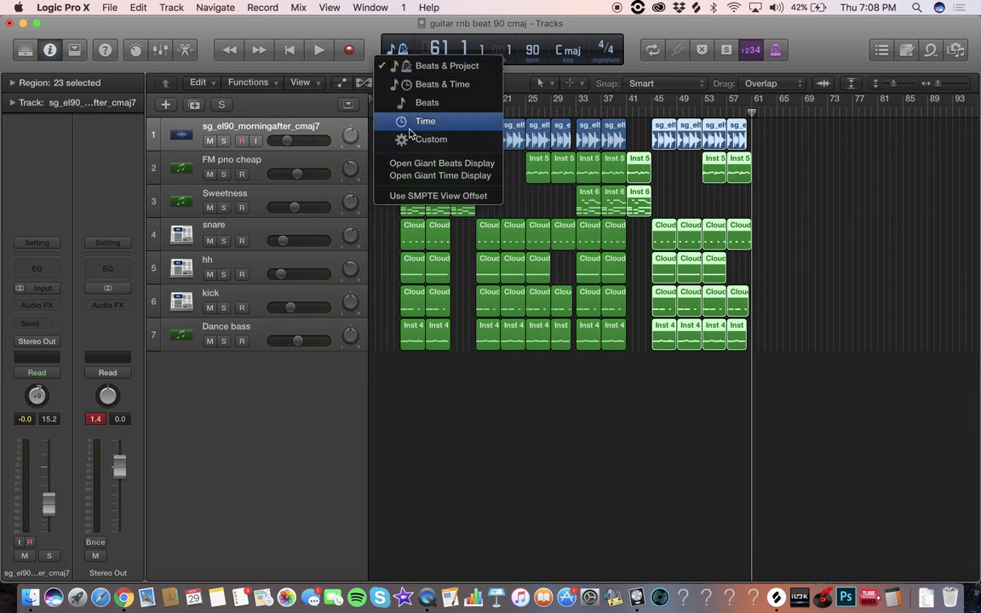
left_click(411, 128)
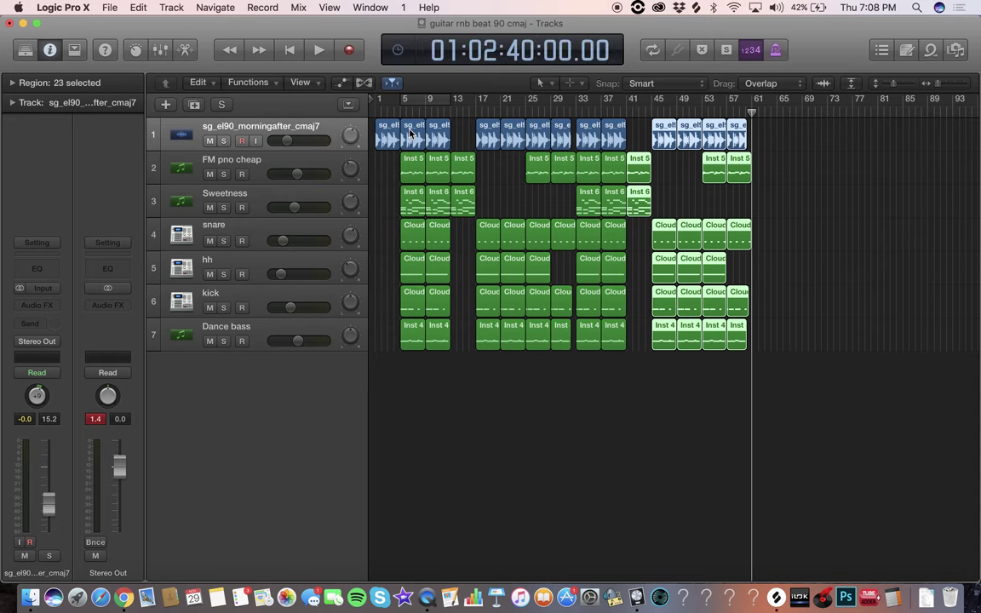
left_click(415, 158)
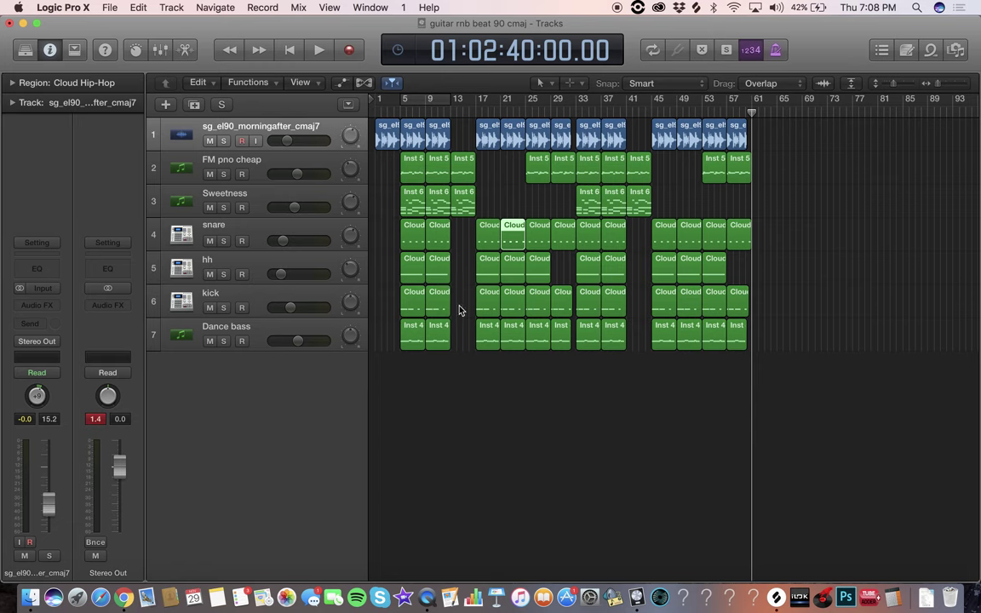
Copy all regions in bars 5–16 across the seven tracks to bar 61
left_click_drag(411, 387, 430, 81)
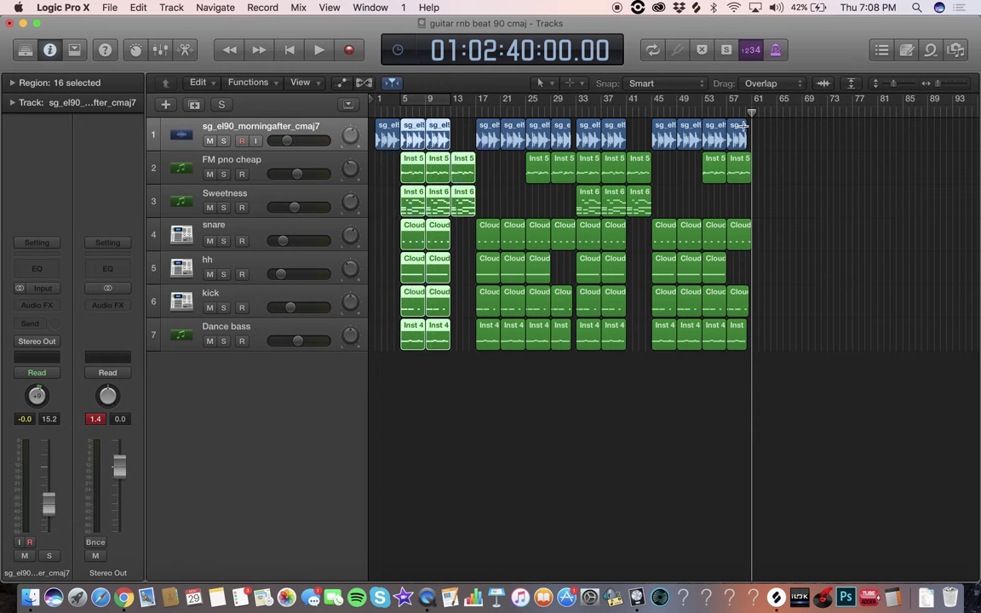
key("super+v")
left_click(740, 399)
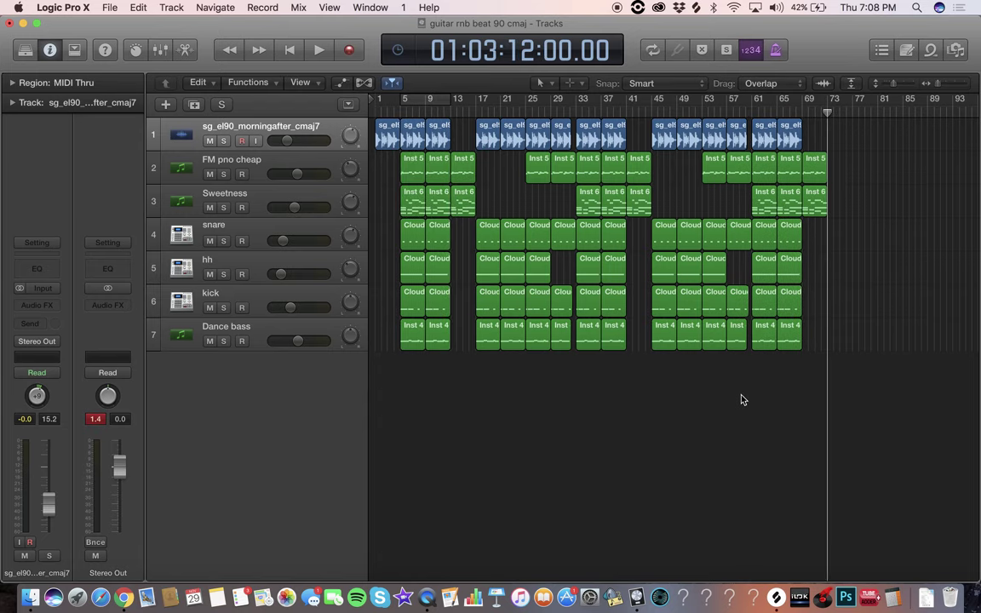
Return to the start of the song and turn on cycling for bars 5–12
key("Return")
left_click_drag(937, 87, 941, 94)
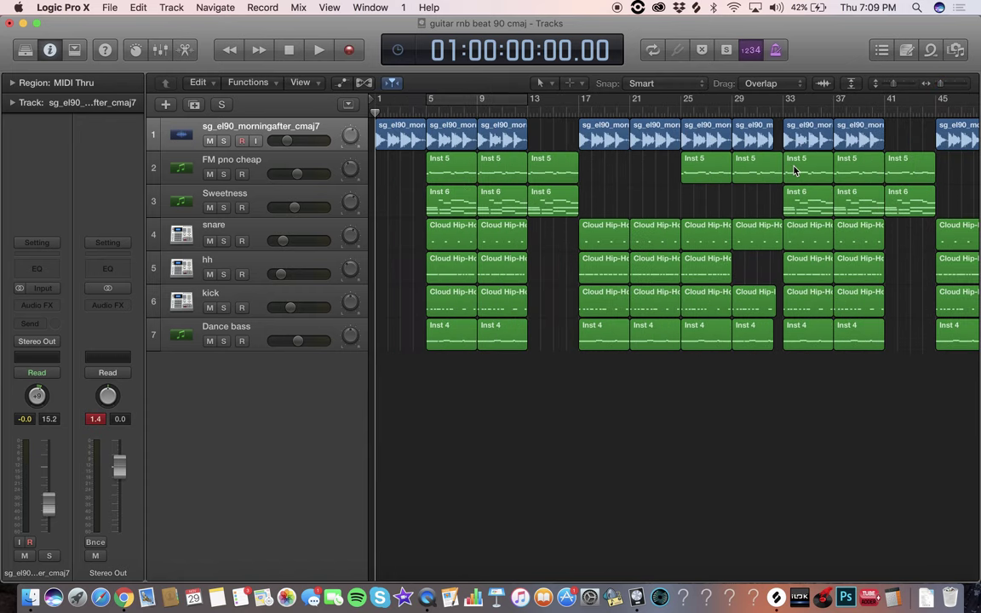
left_click(426, 112)
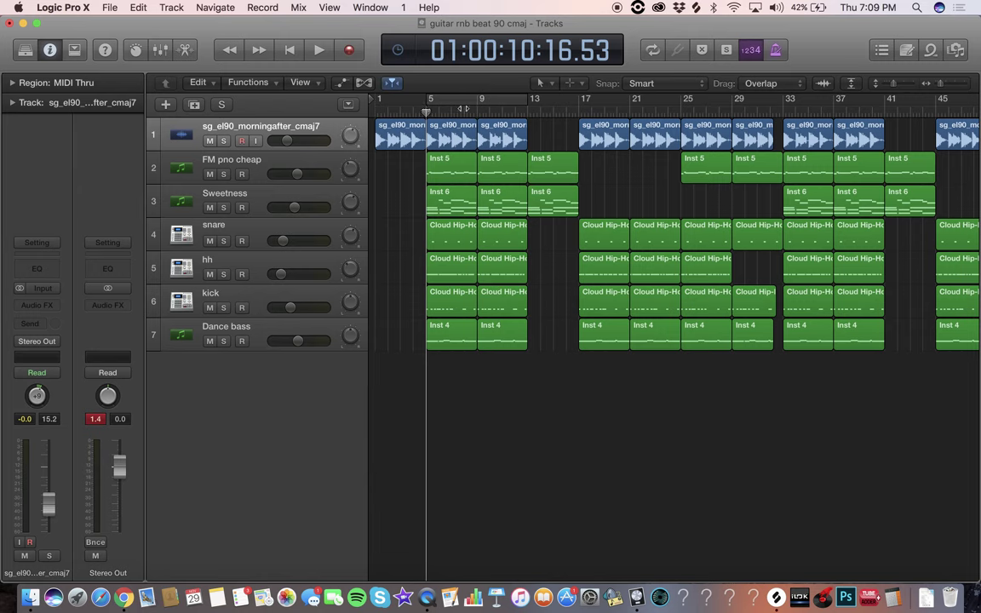
left_click(461, 105)
Play the cycled section with the guitar loop track muted, and unmute the track after listening
left_click(209, 141)
key("space")
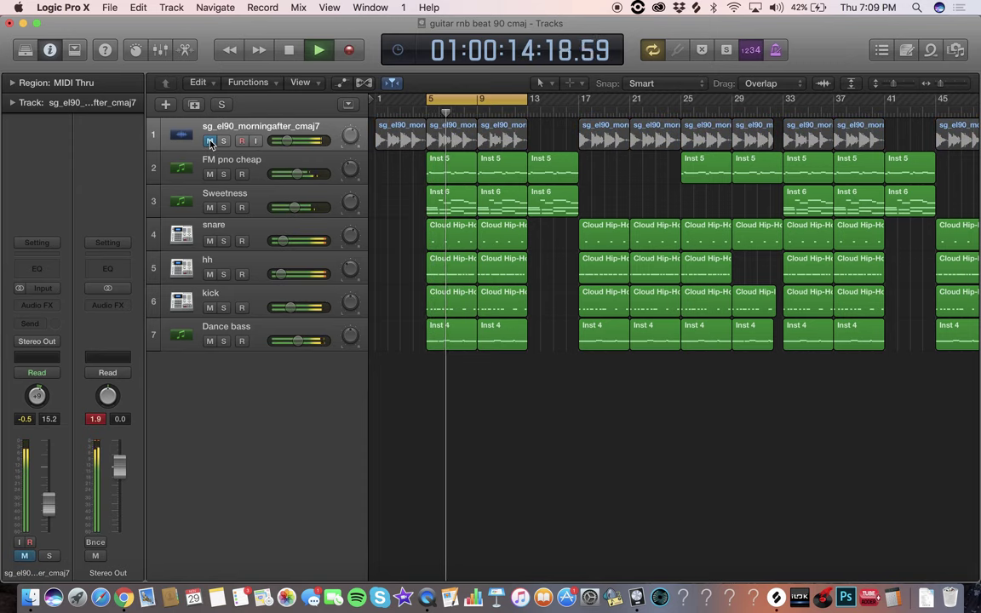
key("space")
left_click(209, 140)
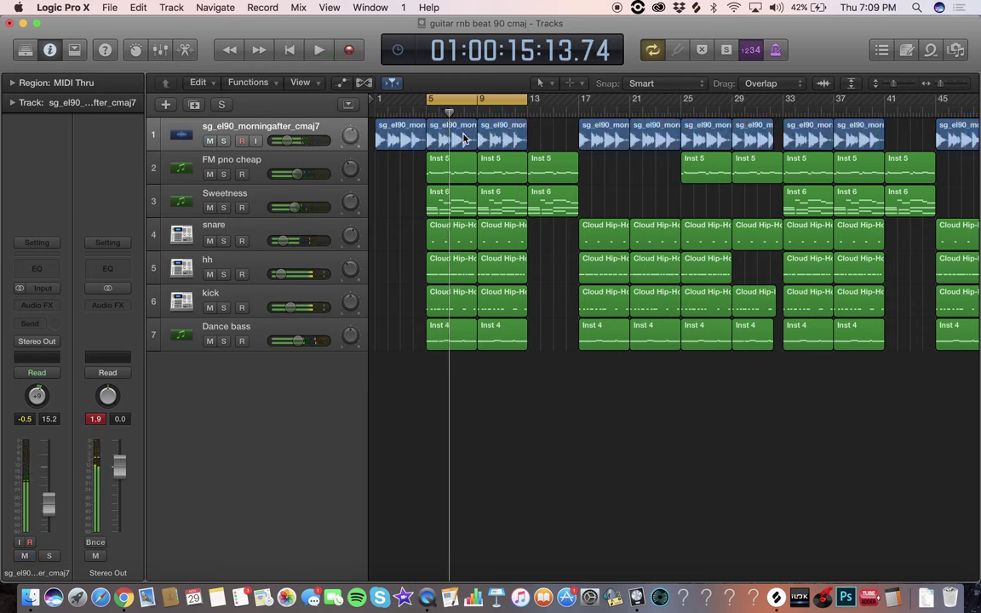
Select the FM pno cheap and Sweetness tracks together, including their regions in bars 5–12
left_click(451, 135)
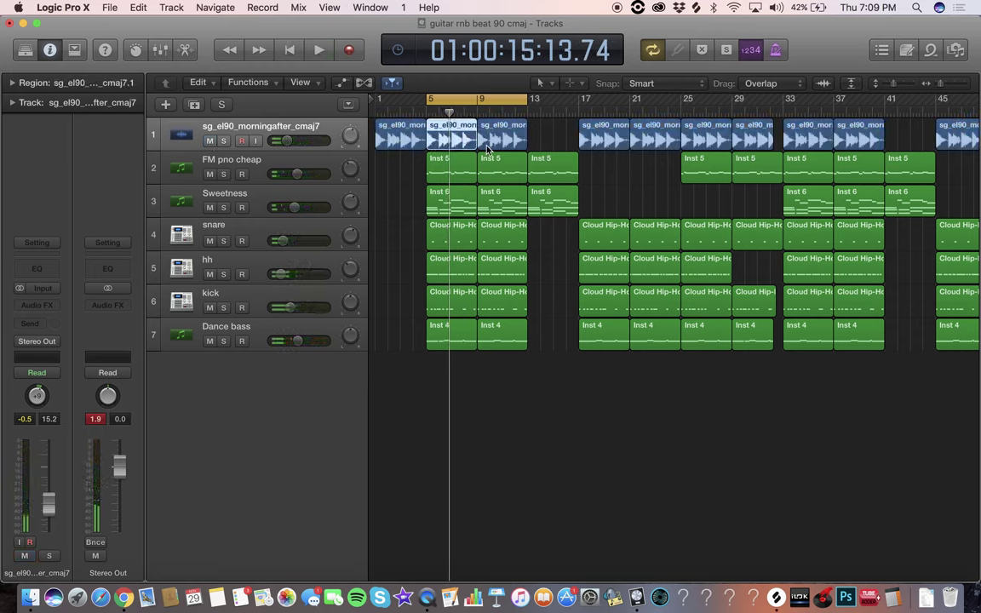
left_click(287, 166)
left_click(240, 203)
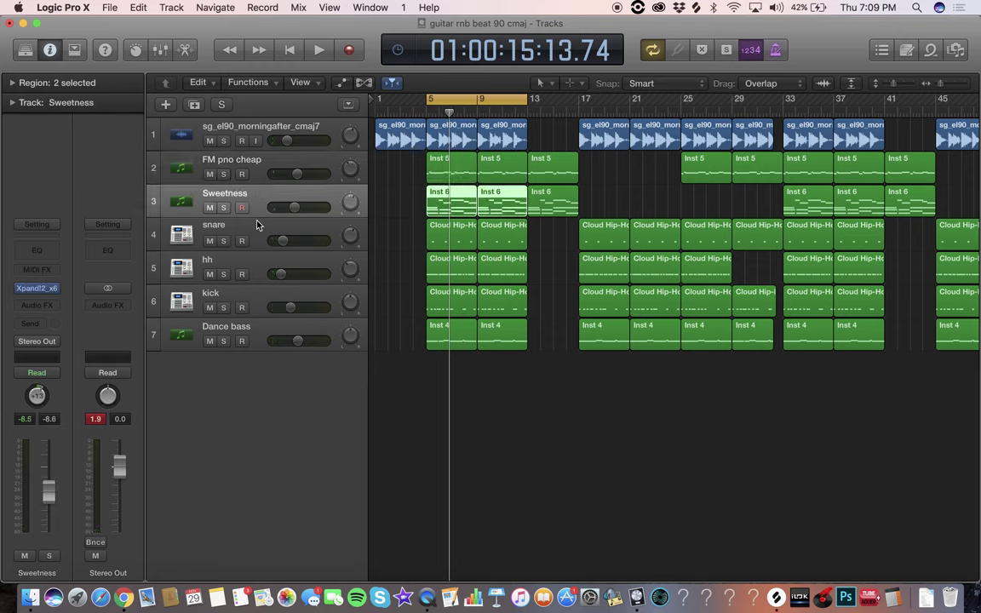
left_click(241, 207)
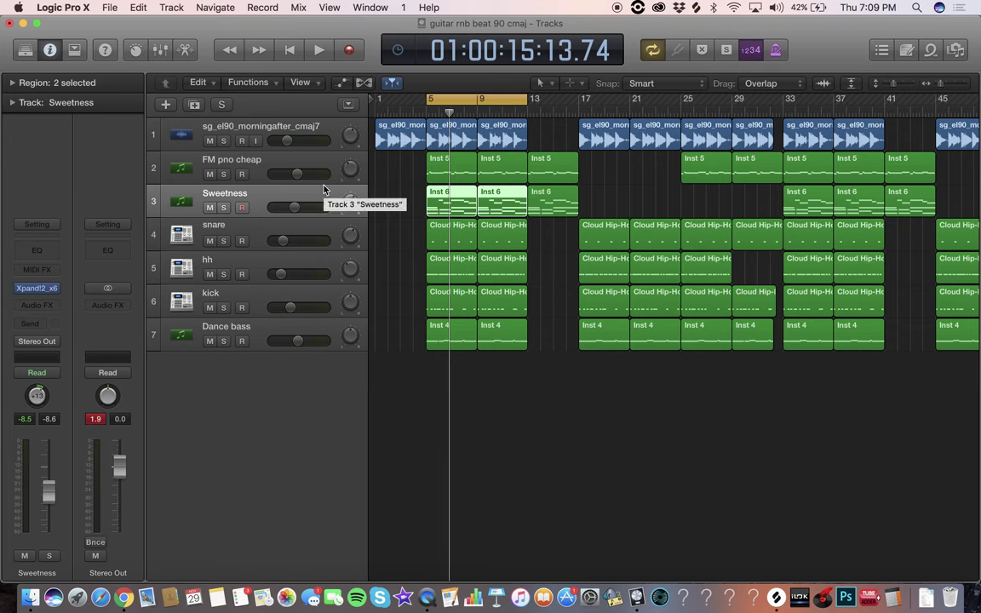
left_click(402, 381)
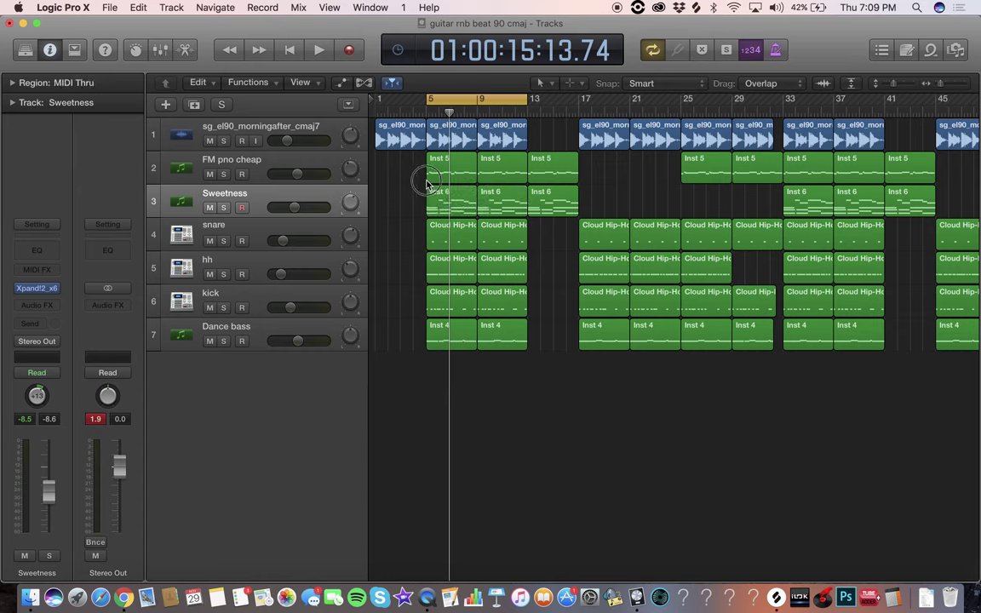
left_click_drag(401, 182, 454, 210)
left_click(325, 167)
key("shift+Down")
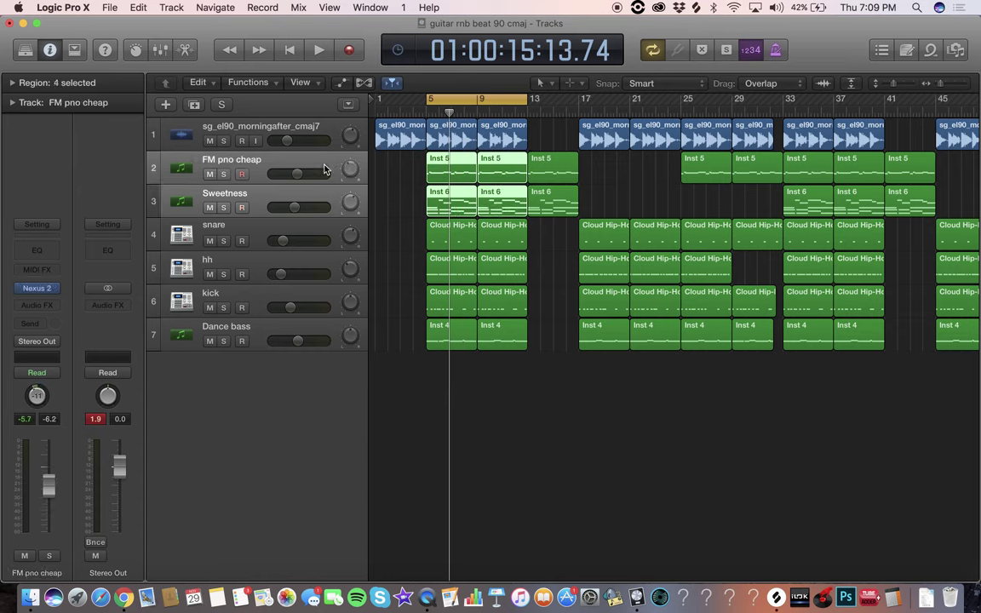